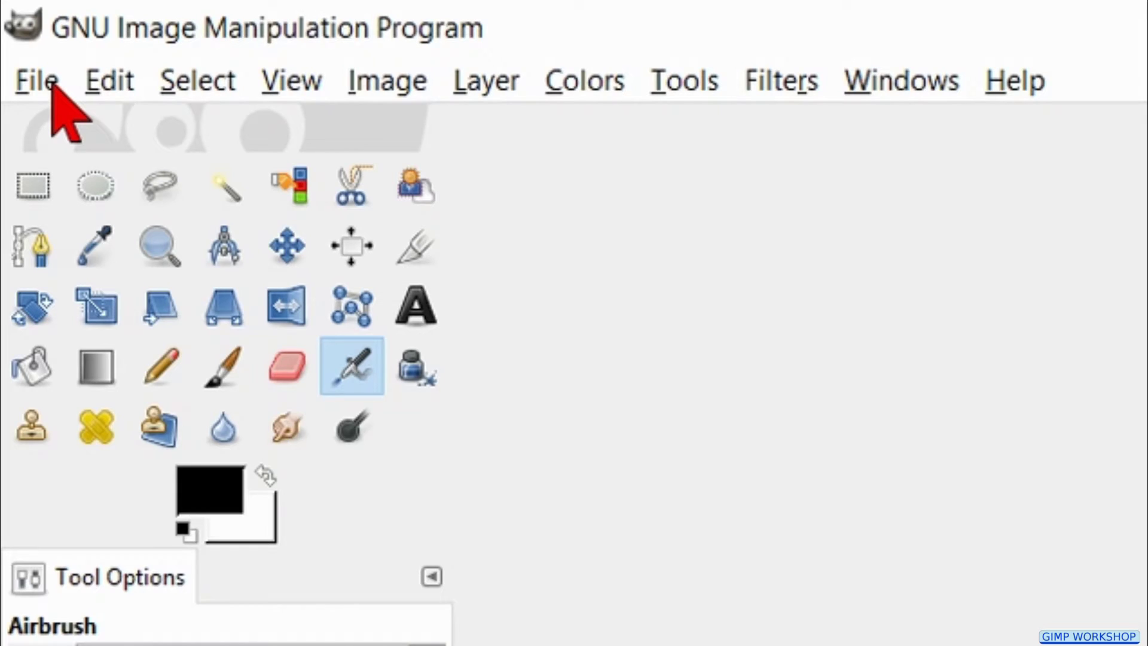
Create a new 1920×1080 image
click(52, 85)
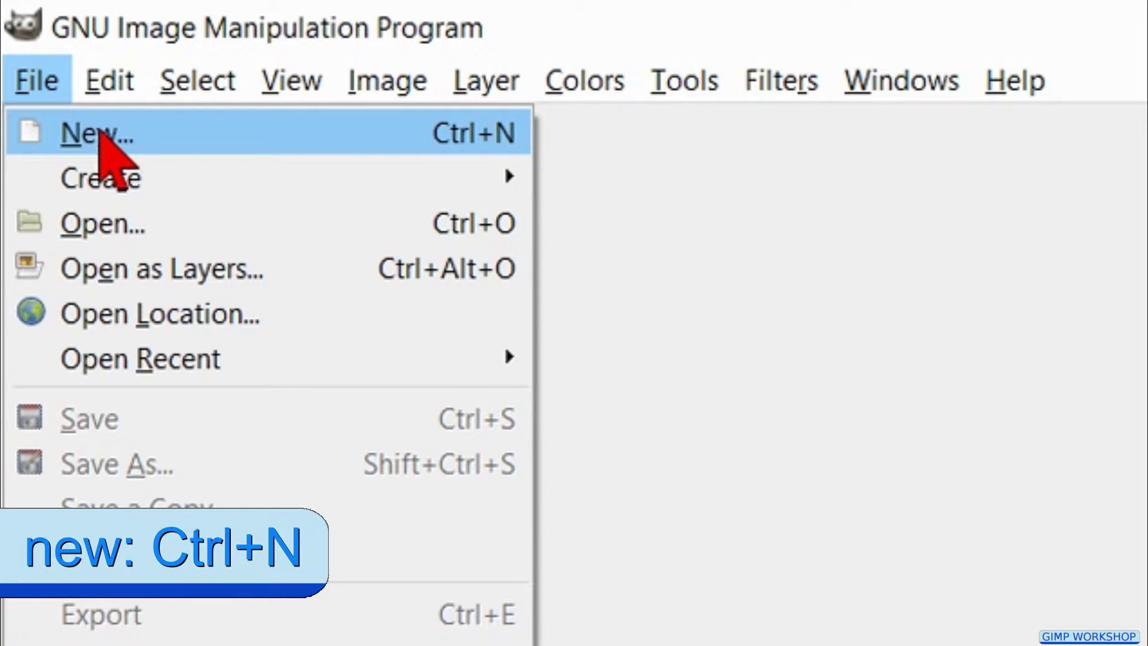
click(100, 133)
text(192)
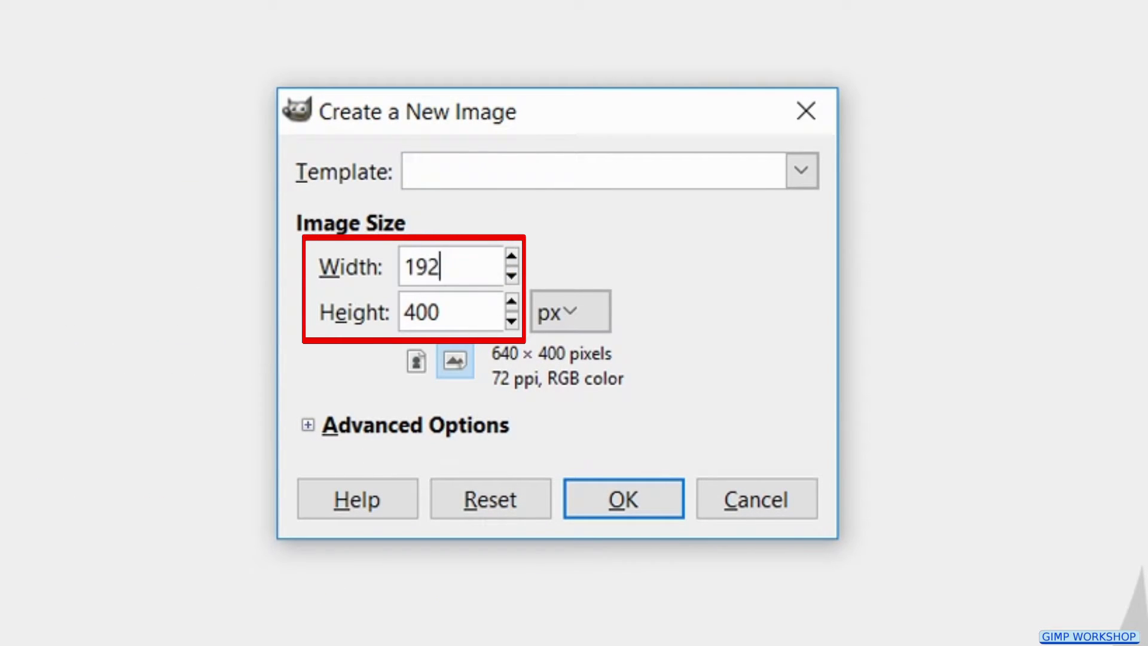
text(0)
key(Tab)
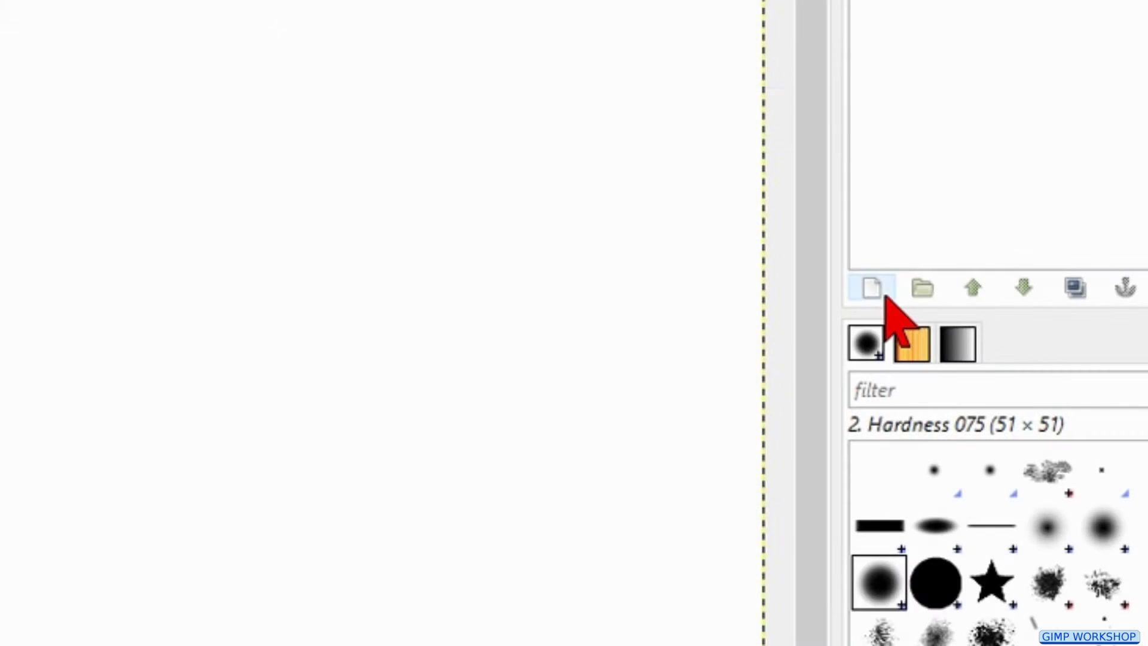
Add a transparent layer named 'ellipse' above the Background
click(879, 293)
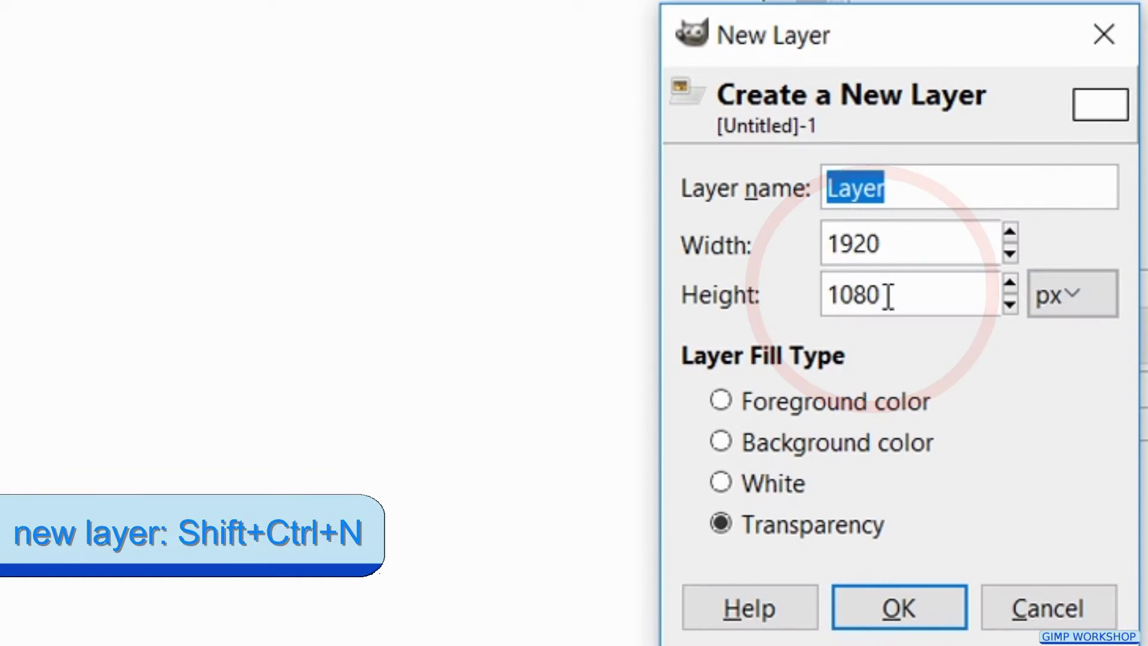
text(ellipse)
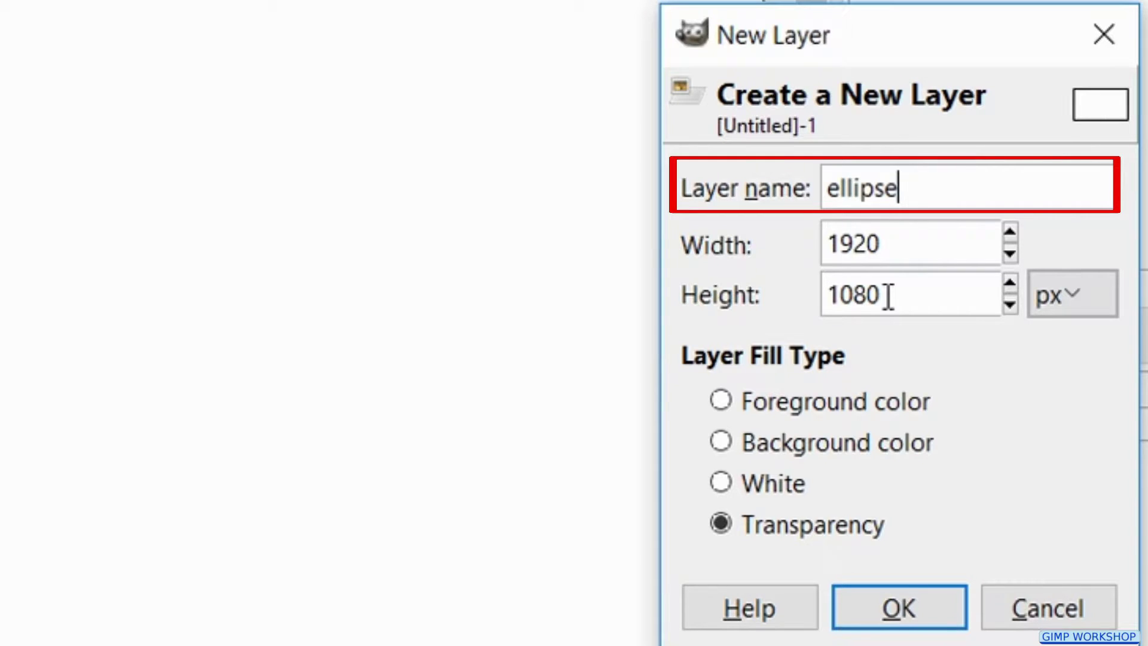
click(903, 613)
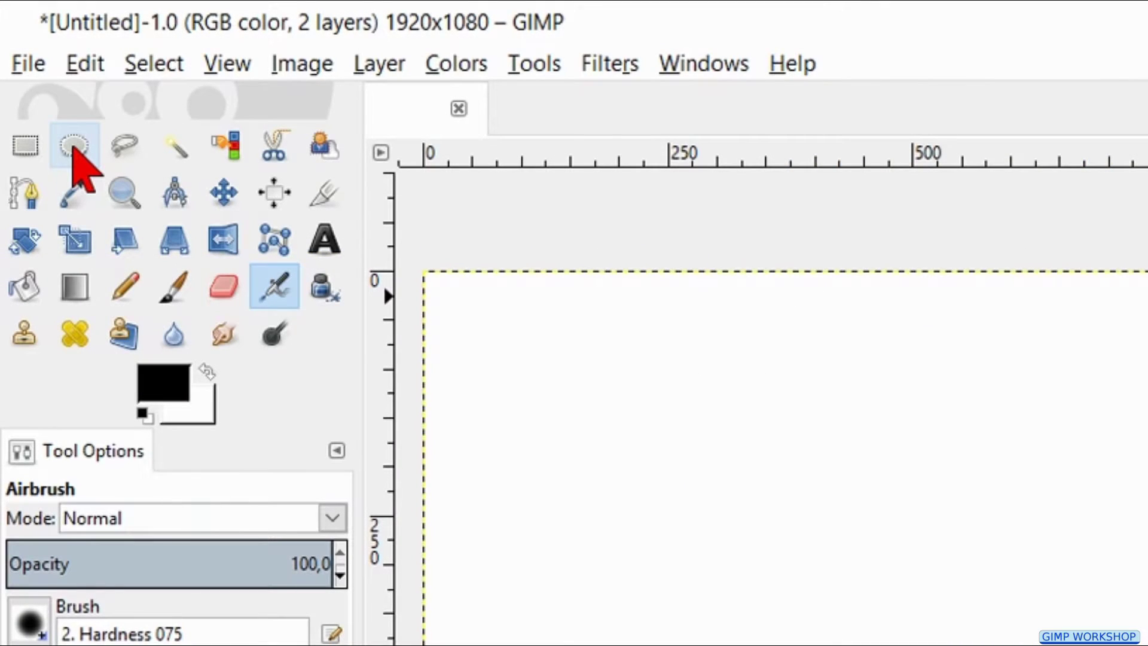
Select a large ellipse, then add a triangular Free Select tail at its lower right
click(75, 150)
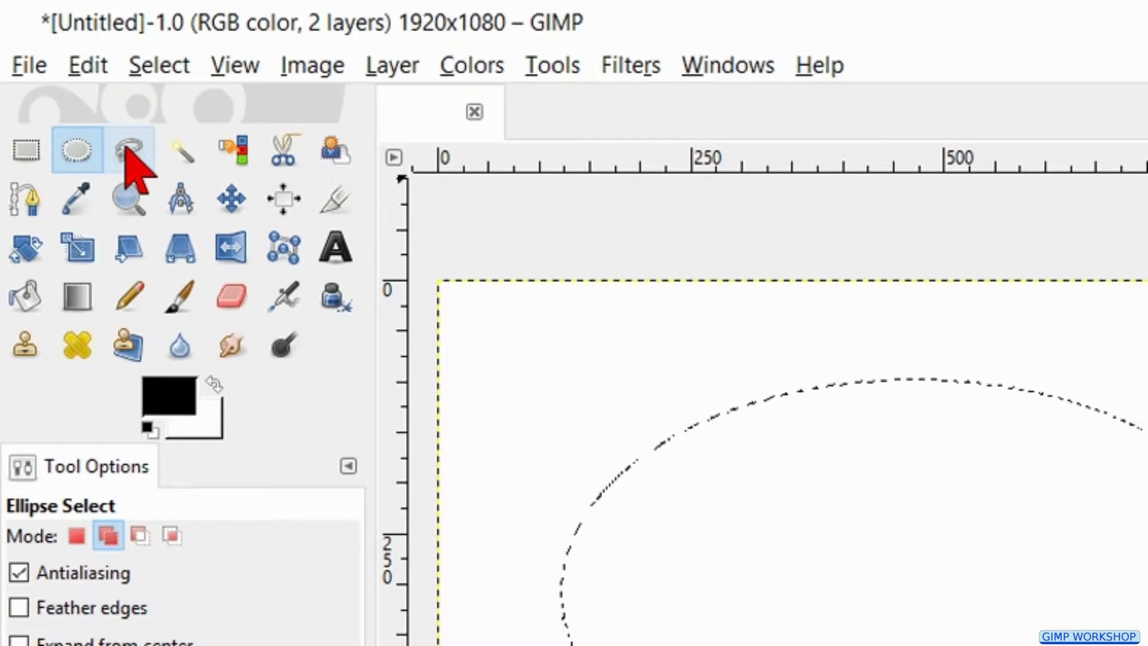
click(127, 148)
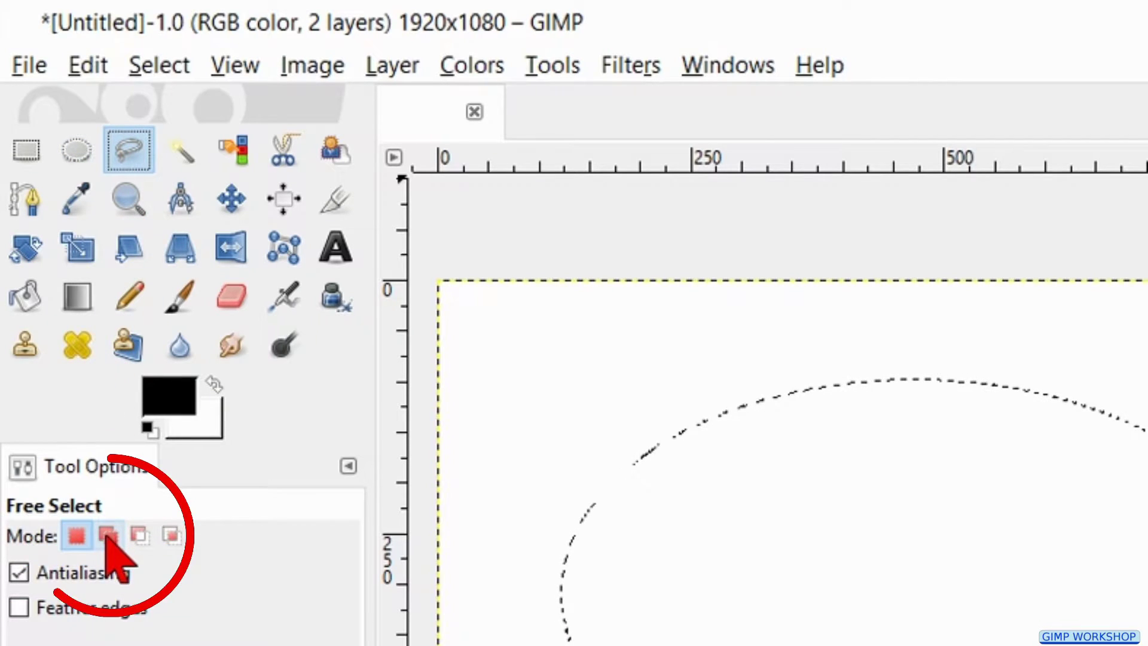
click(108, 534)
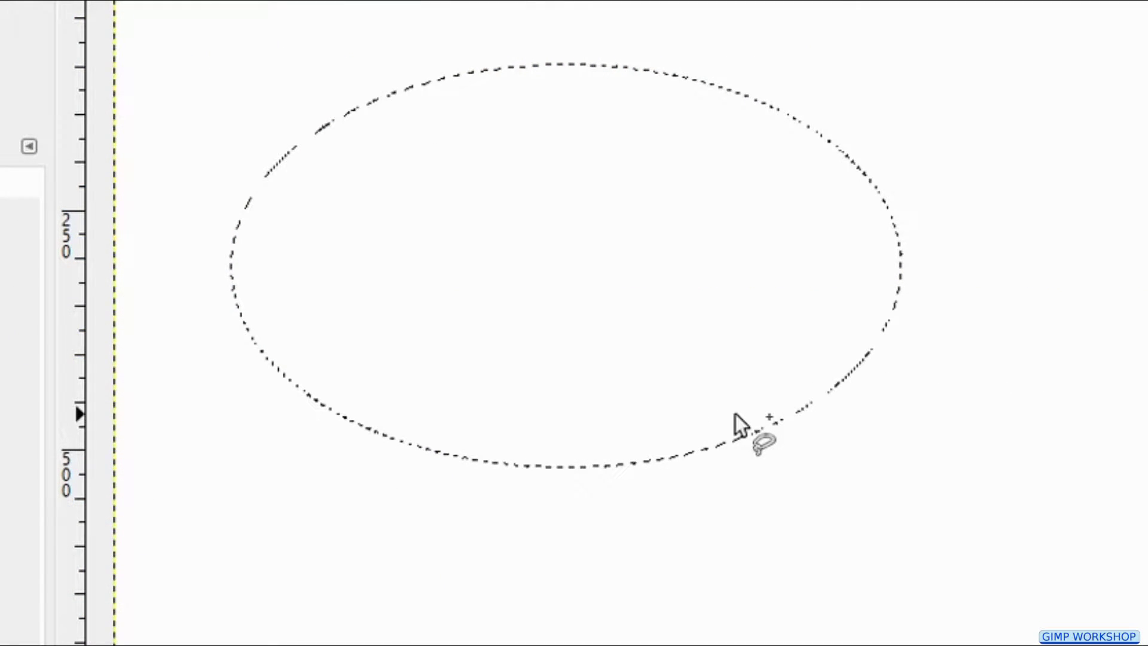
click(735, 414)
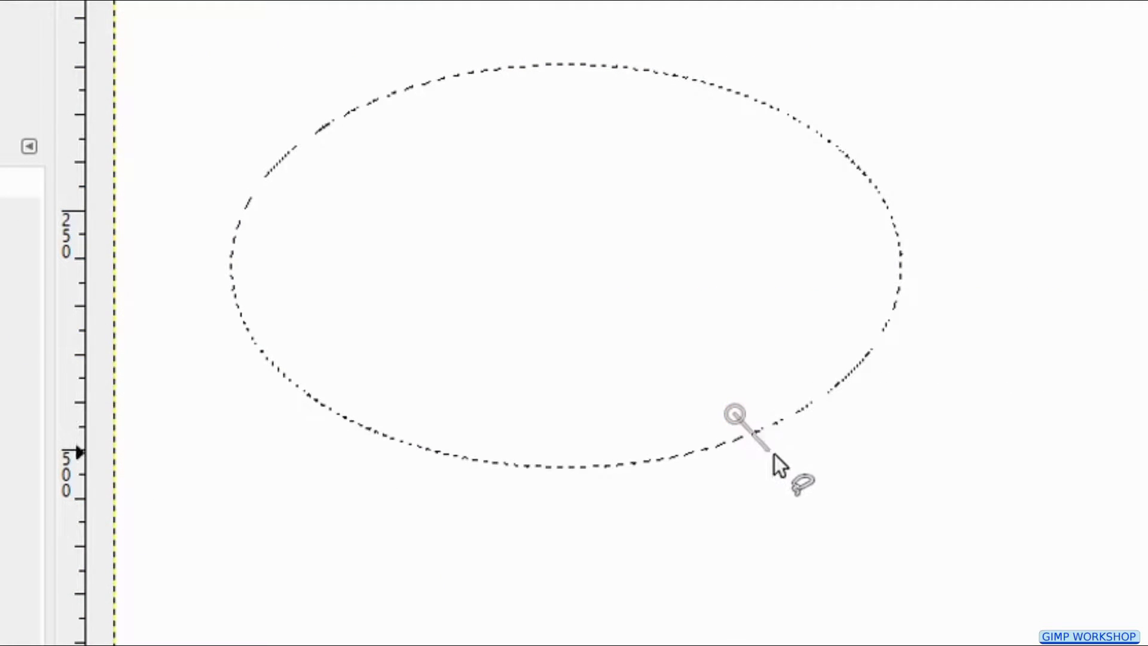
click(864, 490)
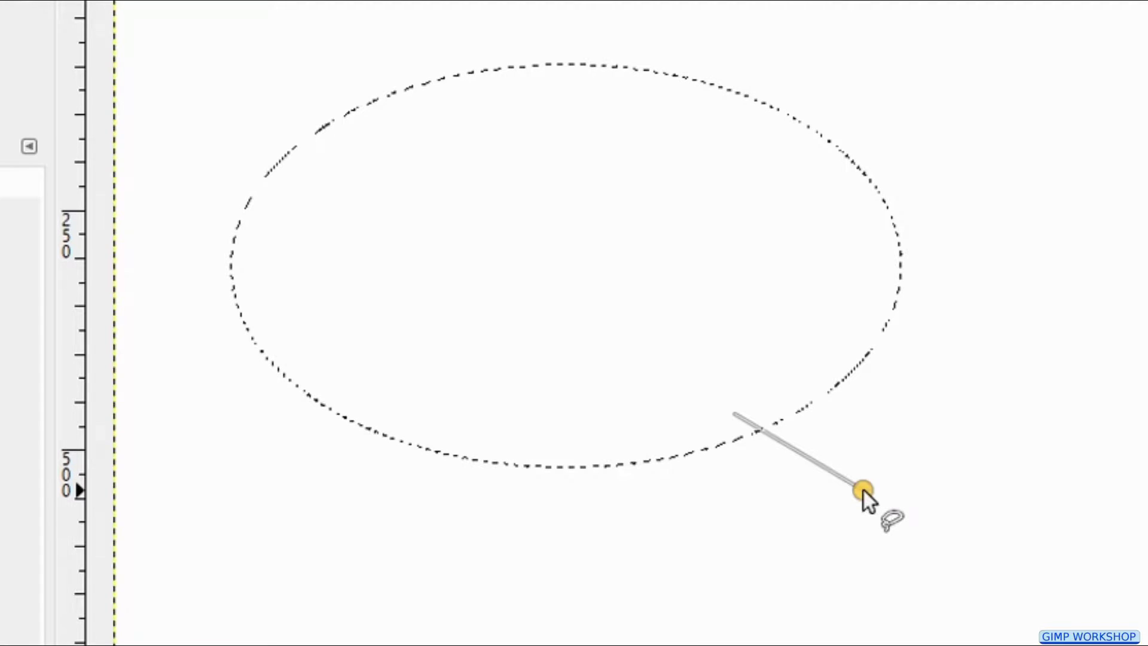
click(825, 341)
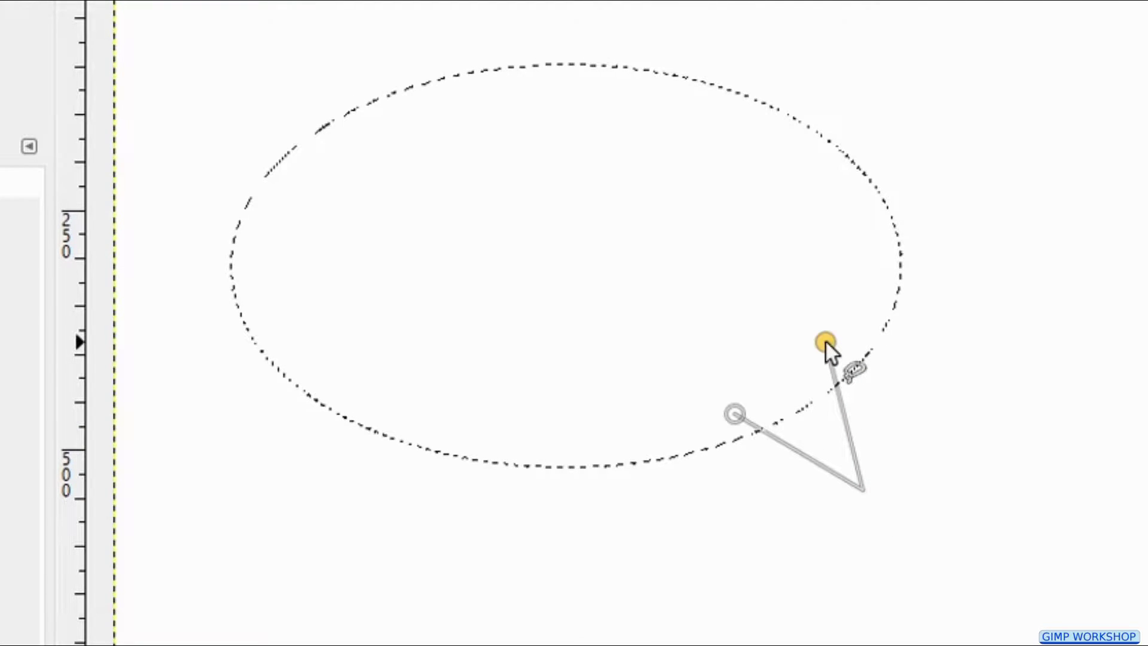
click(740, 415)
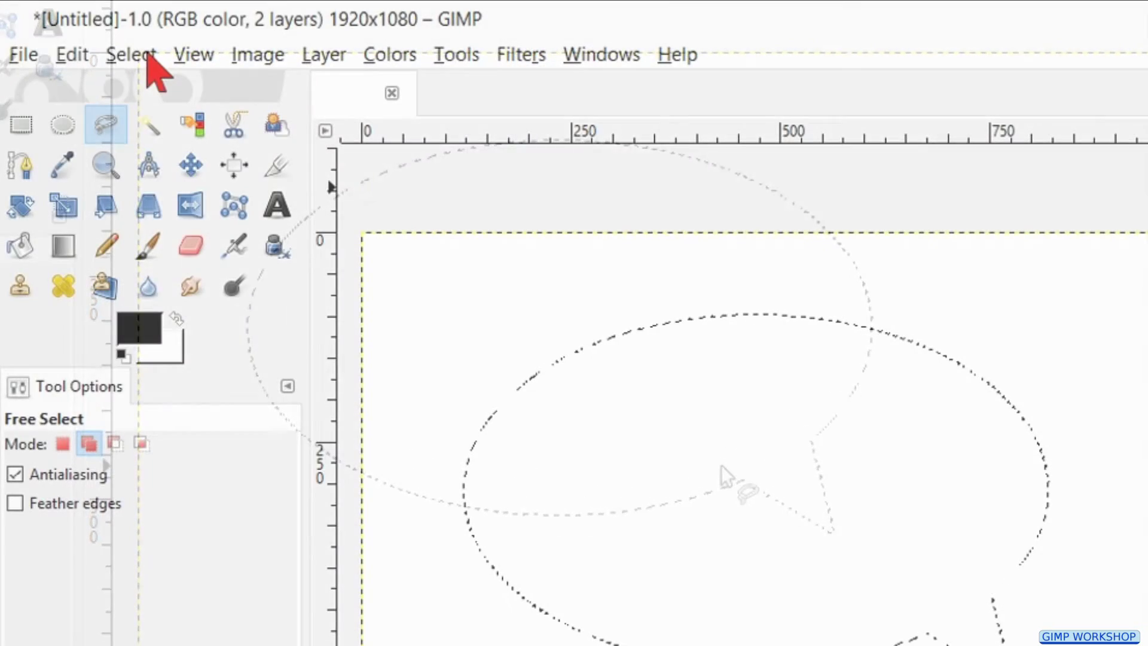
Save the speech-bubble selection as a path and clear the selection
click(150, 60)
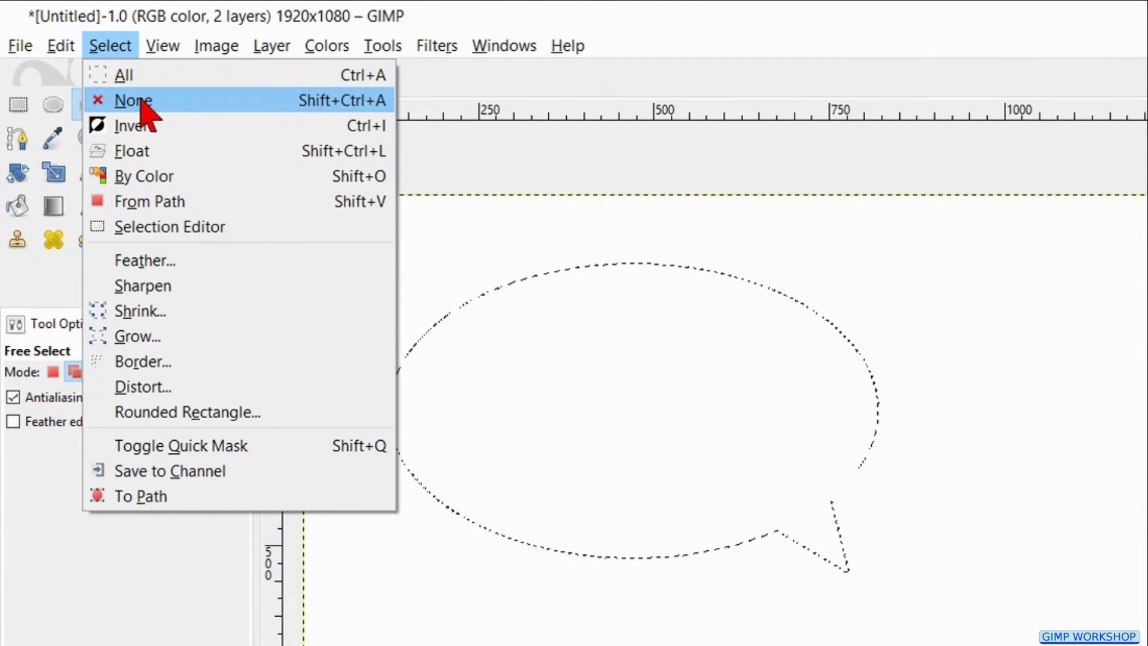
click(141, 102)
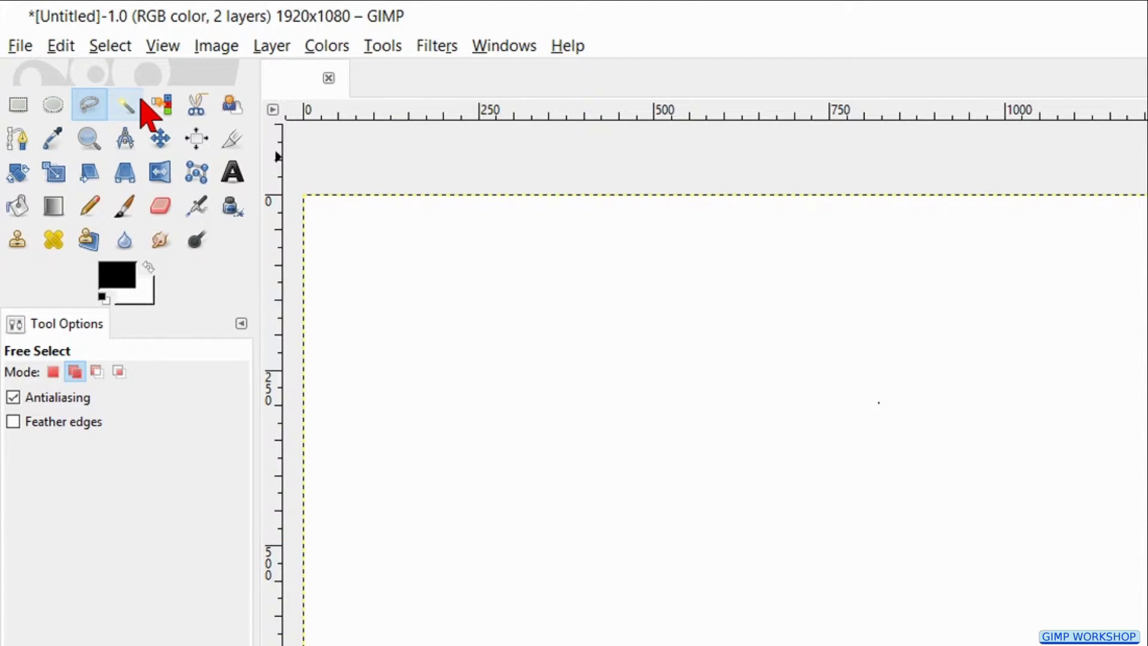
click(832, 154)
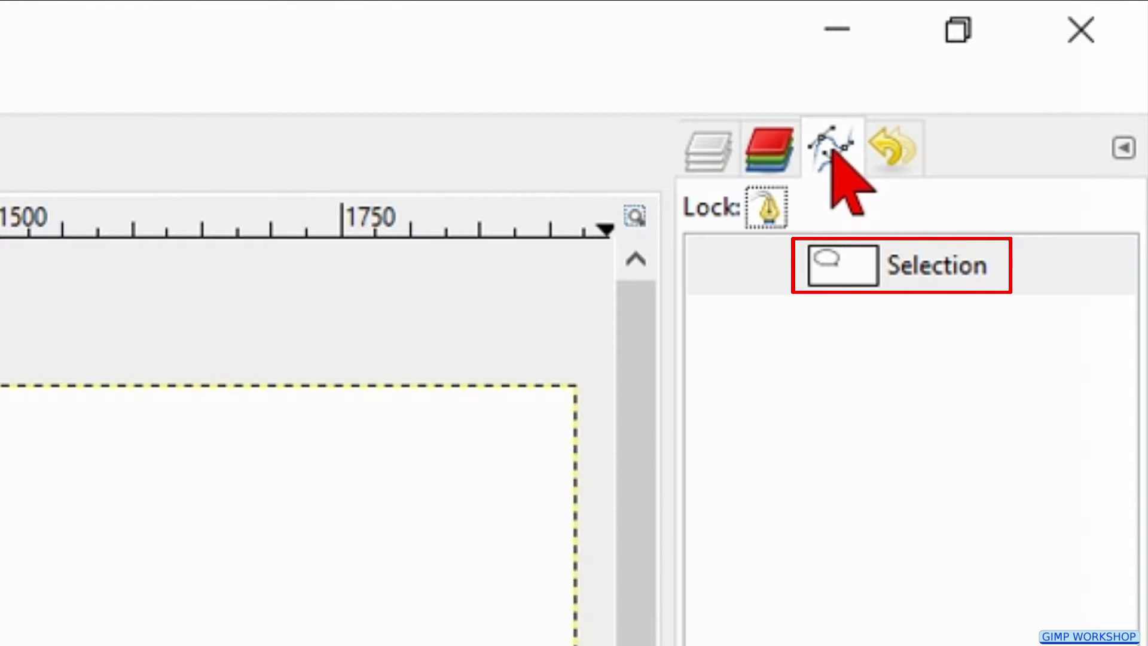
click(705, 153)
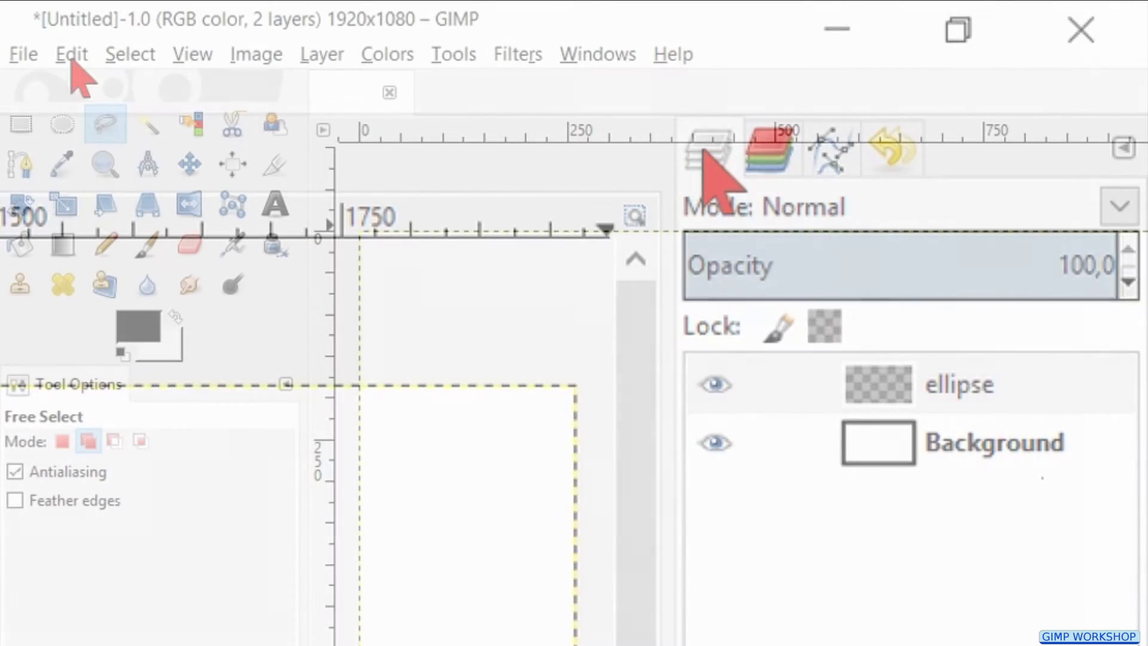
Stroke the bubble path with a 9 px black line on the ellipse layer
click(73, 57)
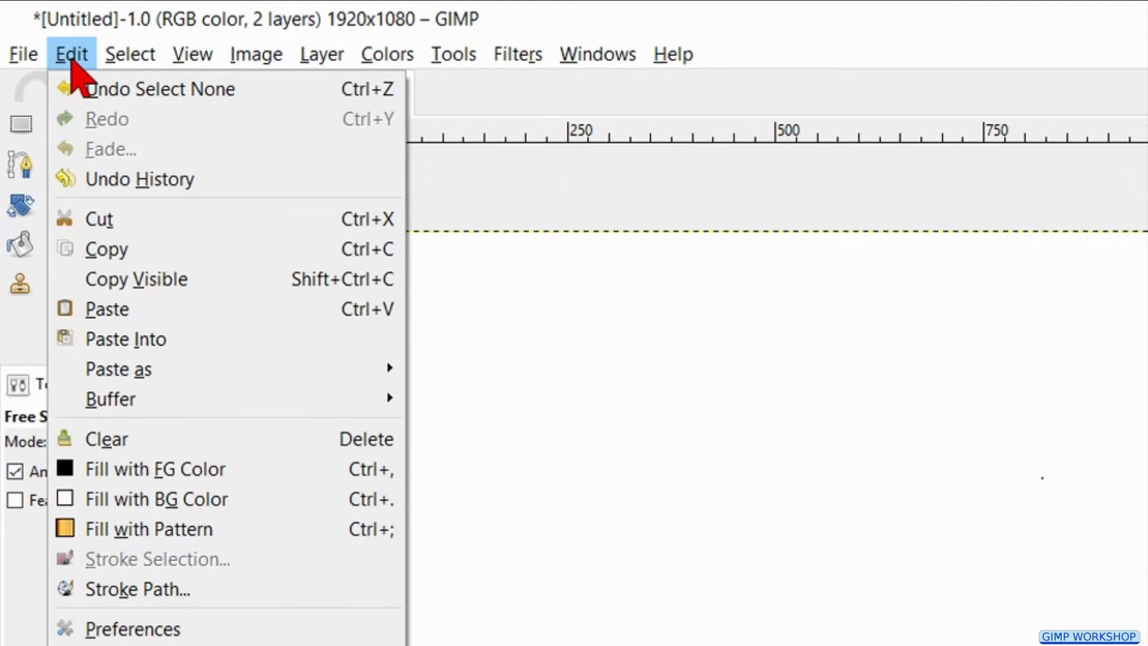
click(149, 591)
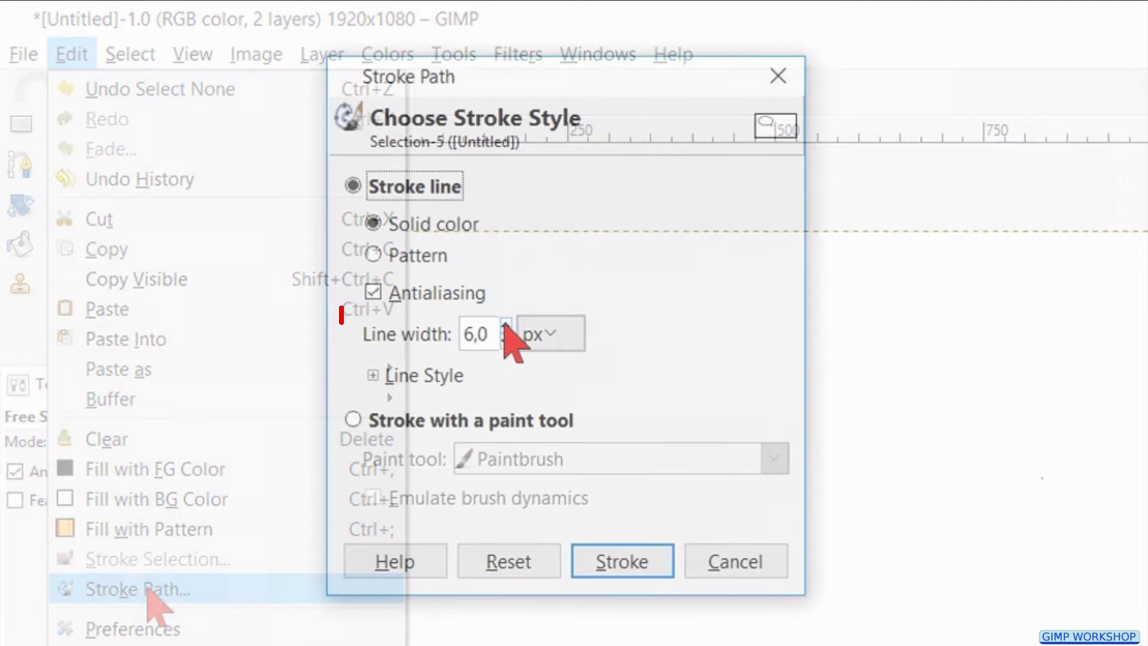
click(505, 328)
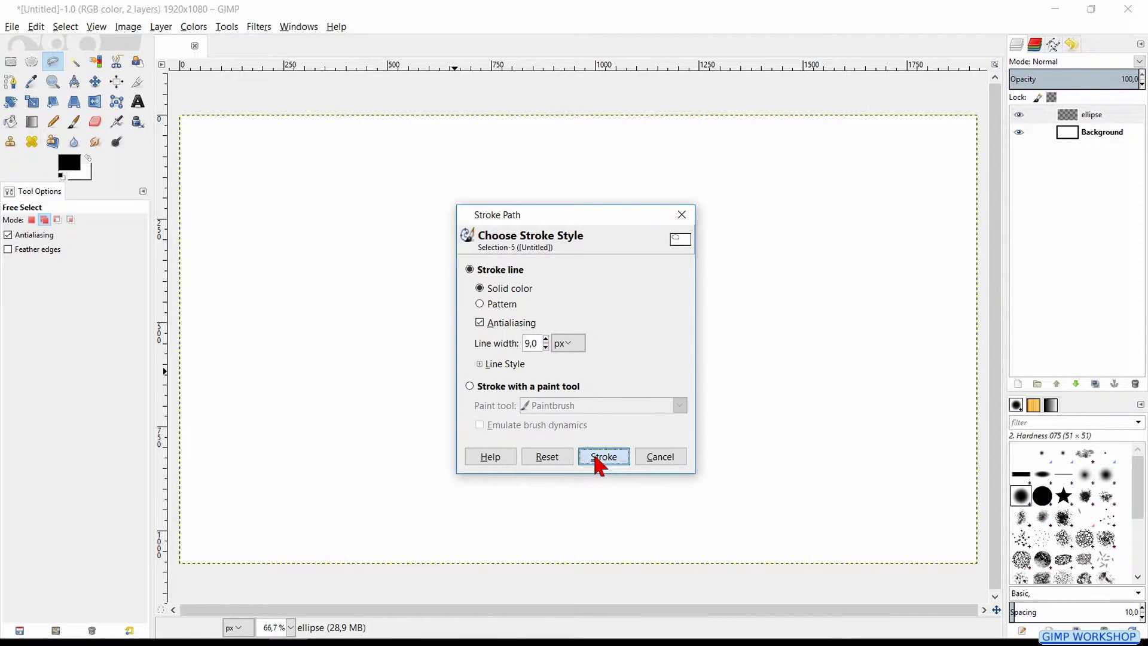
click(602, 458)
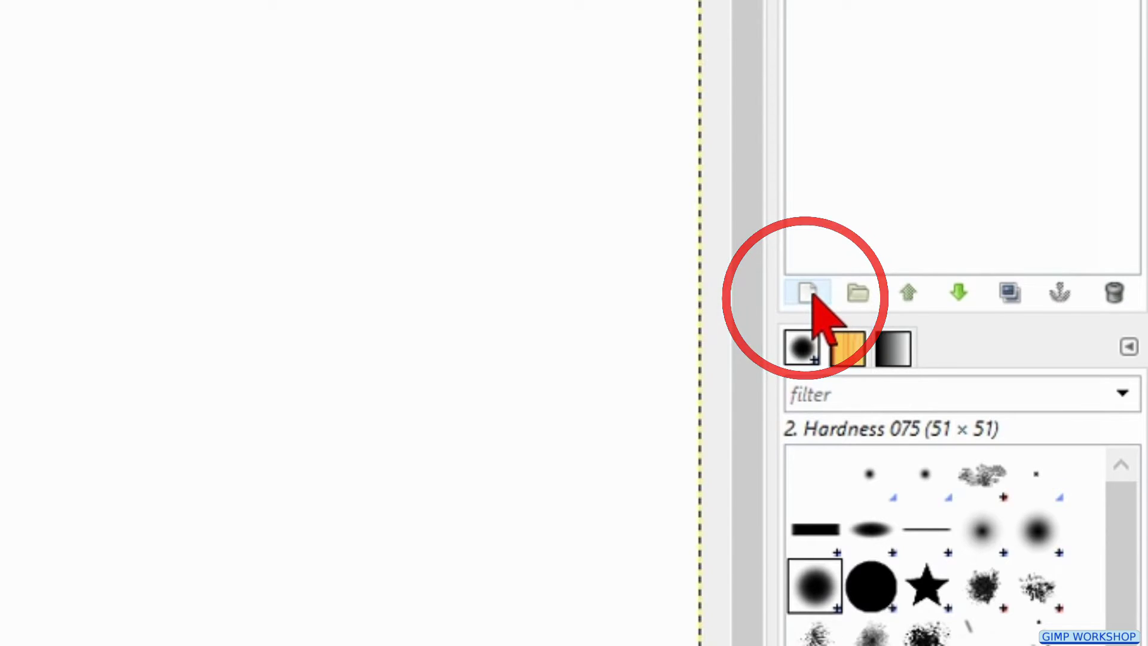
Add a transparent layer named 'dream'
click(812, 293)
text(dream)
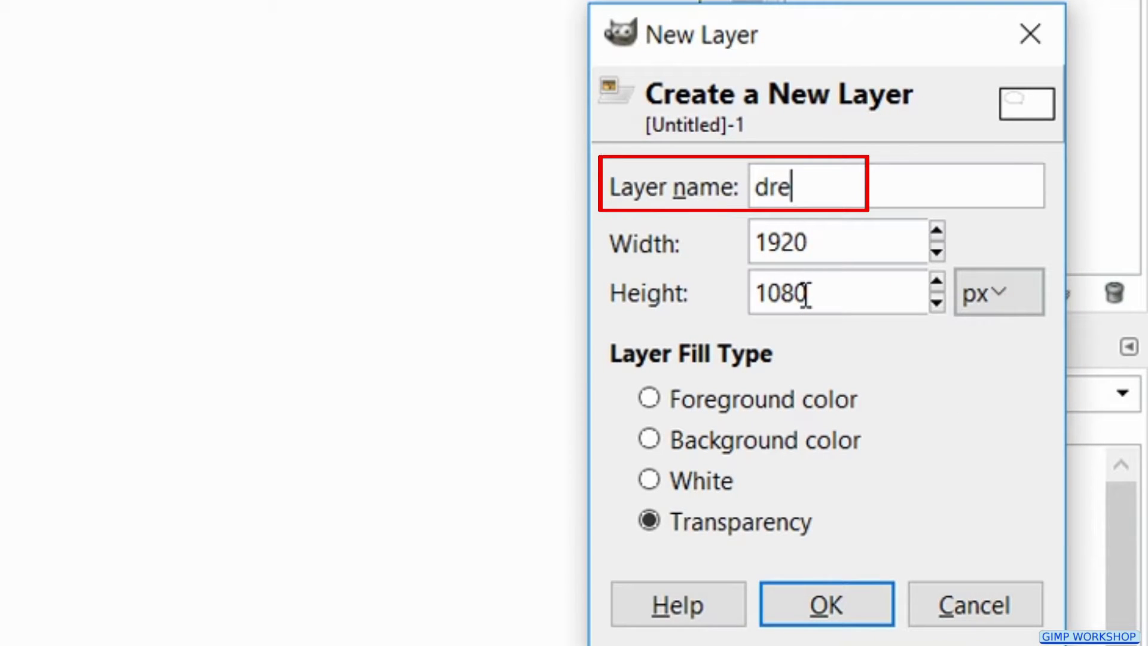
click(827, 617)
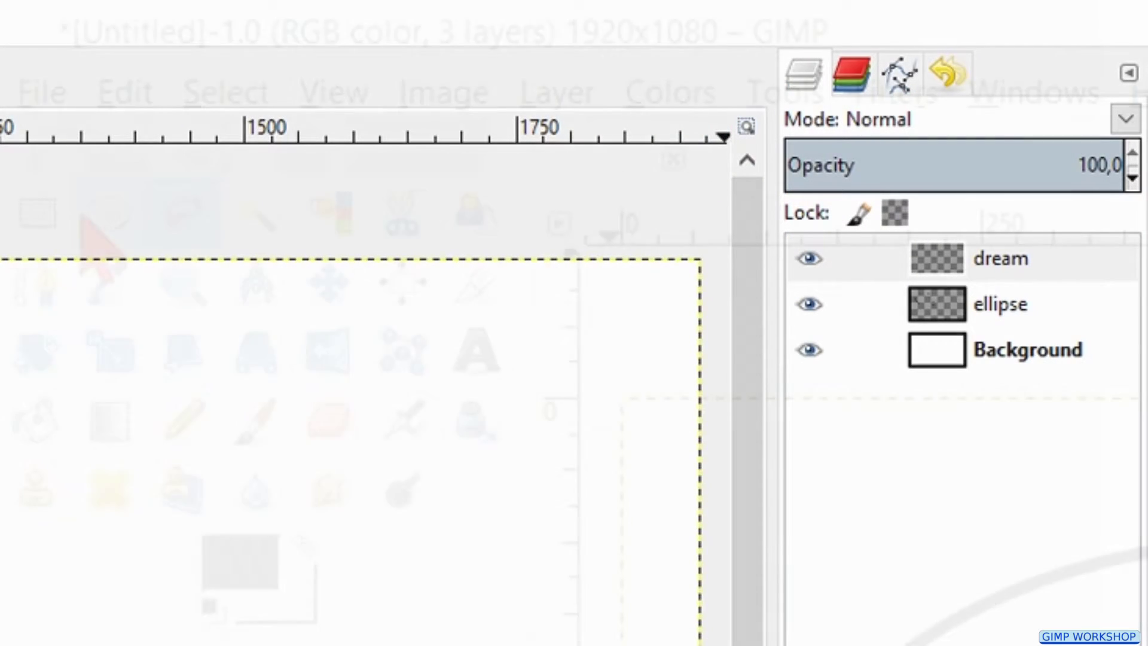
Select a big ellipse plus three small circles, save it as a path, and deselect
click(83, 218)
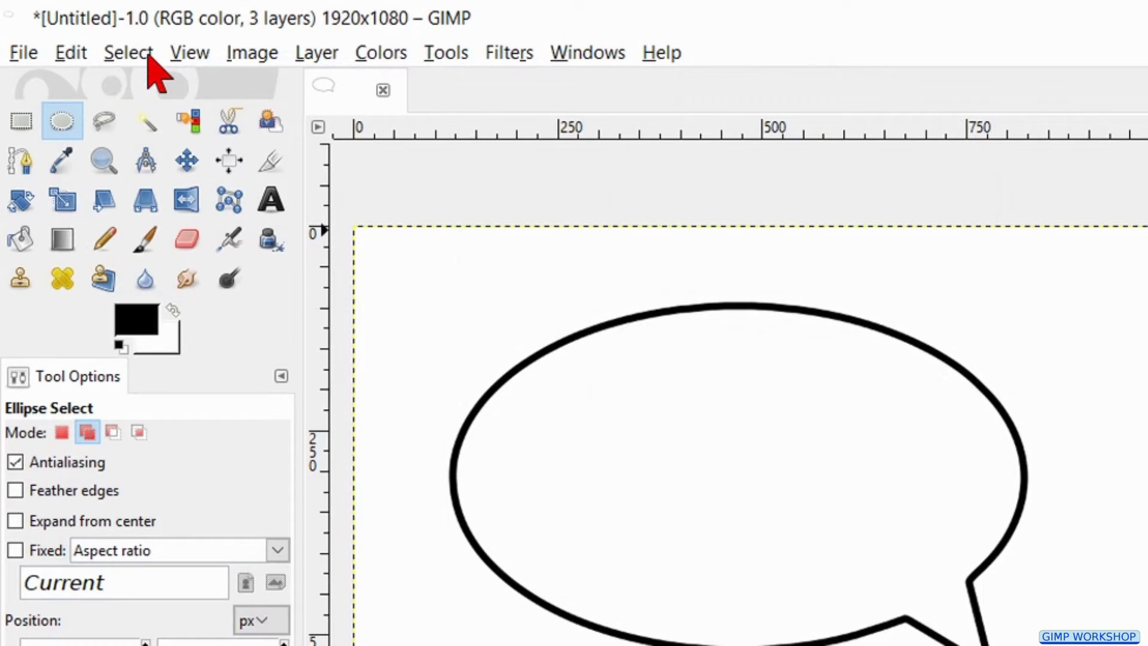
click(128, 53)
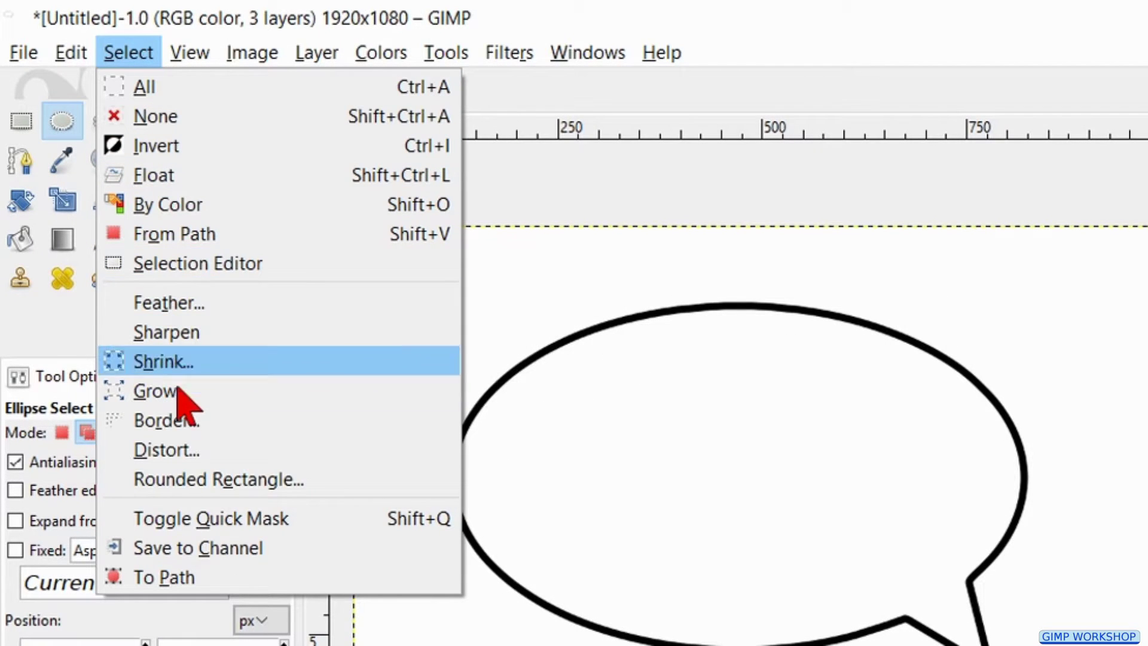
click(215, 574)
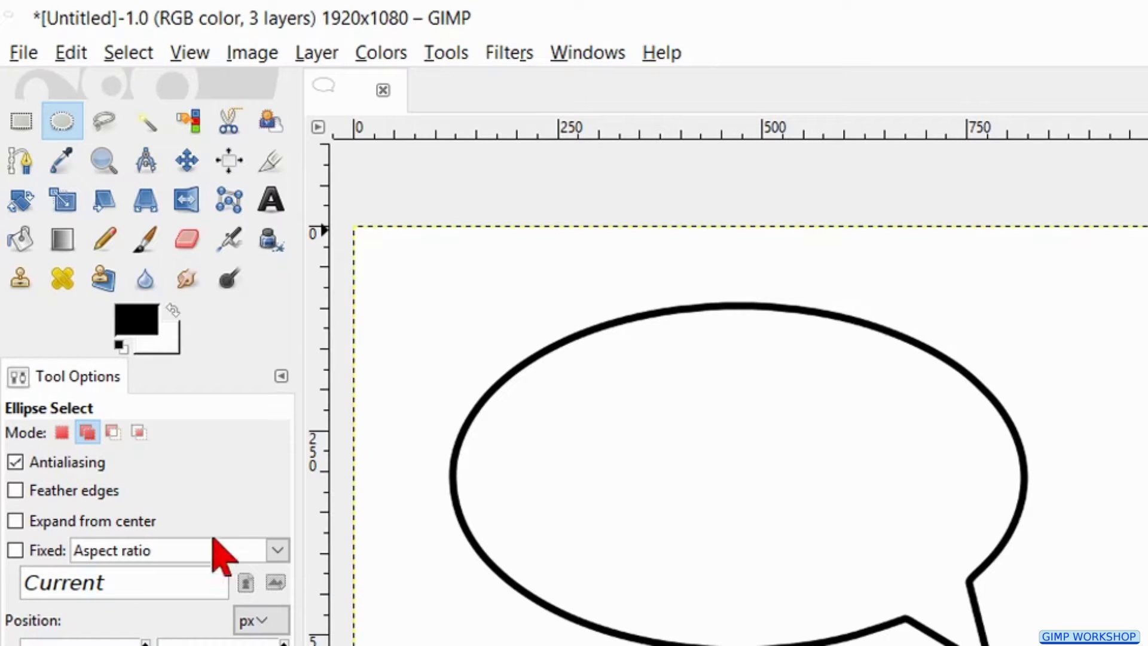
click(128, 60)
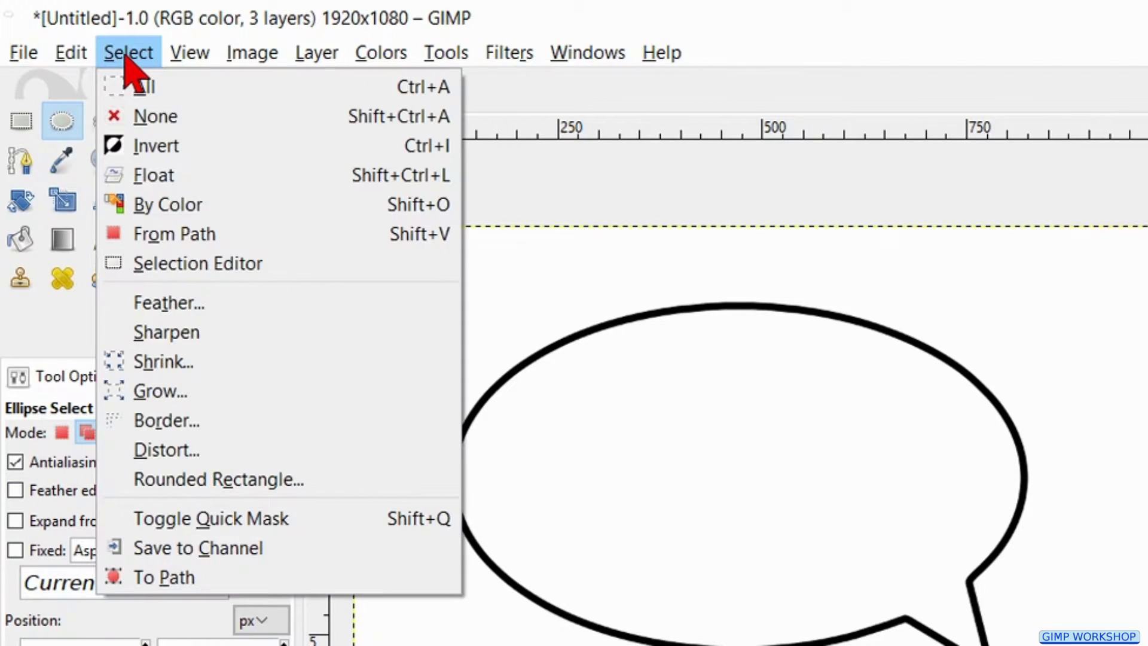
click(199, 117)
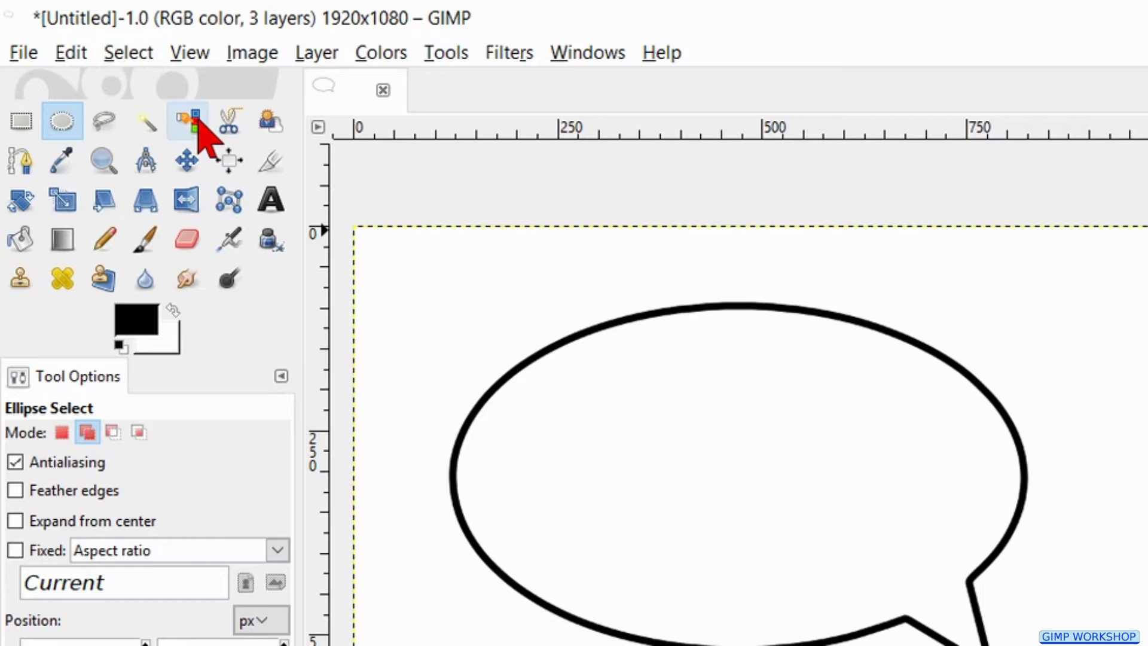
click(78, 59)
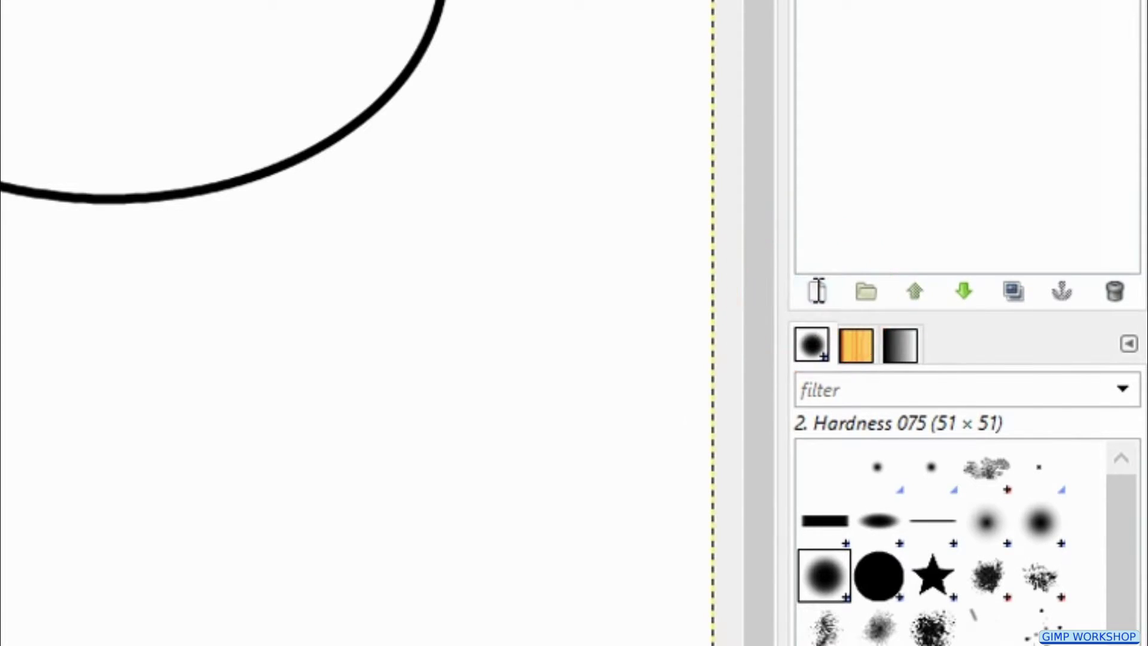
Add a new layer named 'cloud'
click(816, 291)
text(cloud)
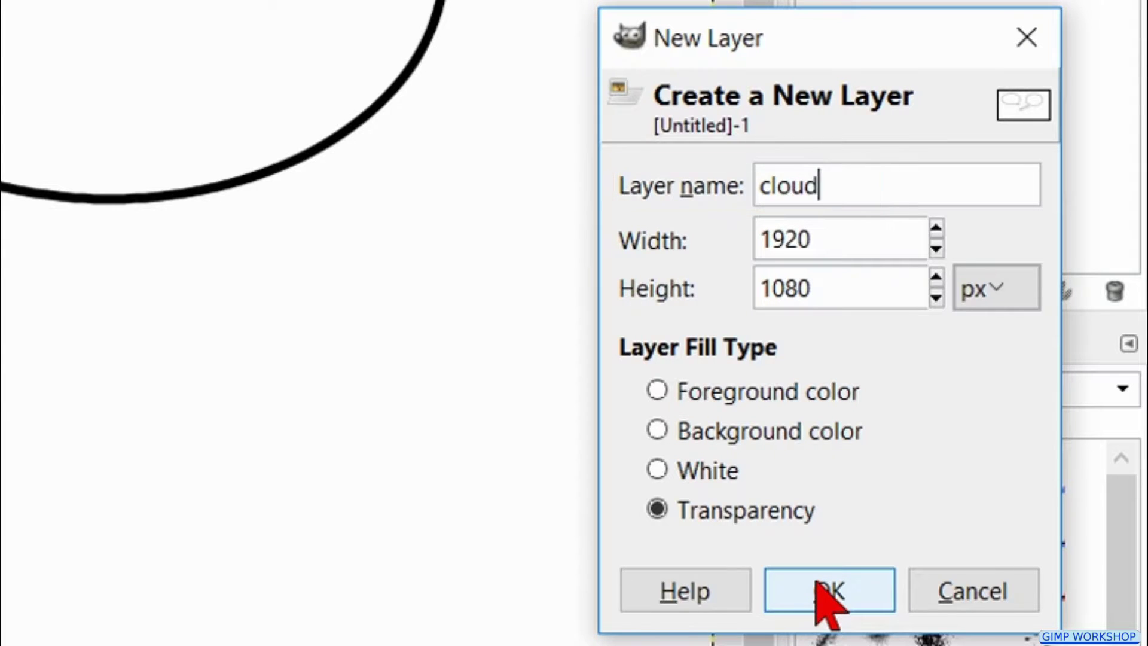
click(822, 589)
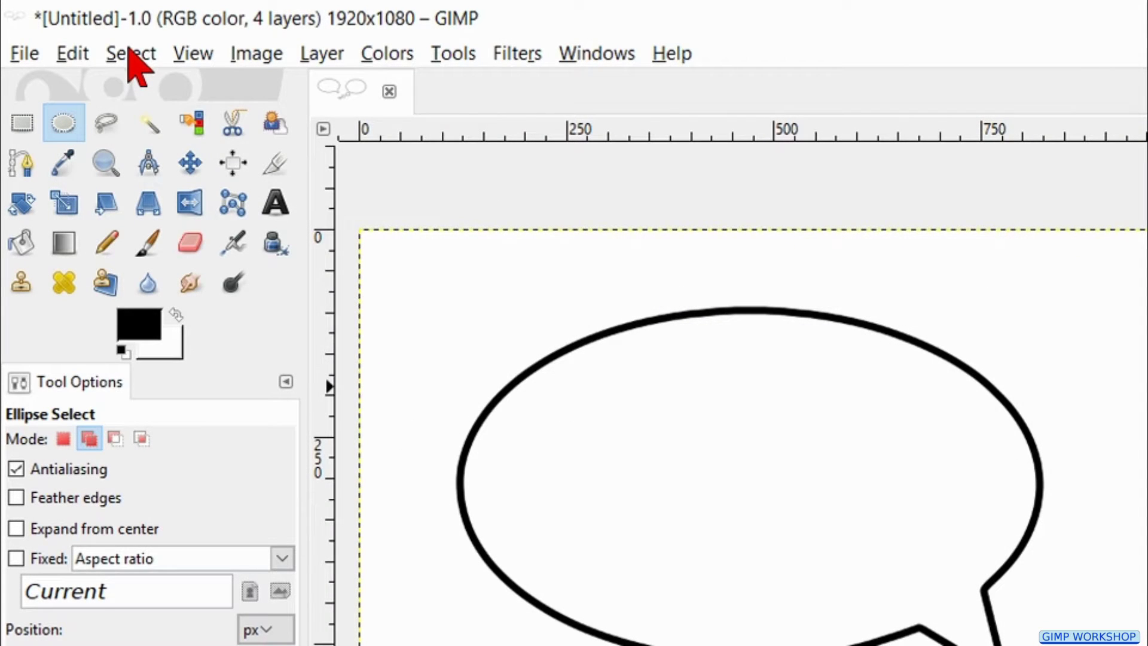
Convert the cloud bubble selection to a path and stroke it 9 px solid black
click(131, 54)
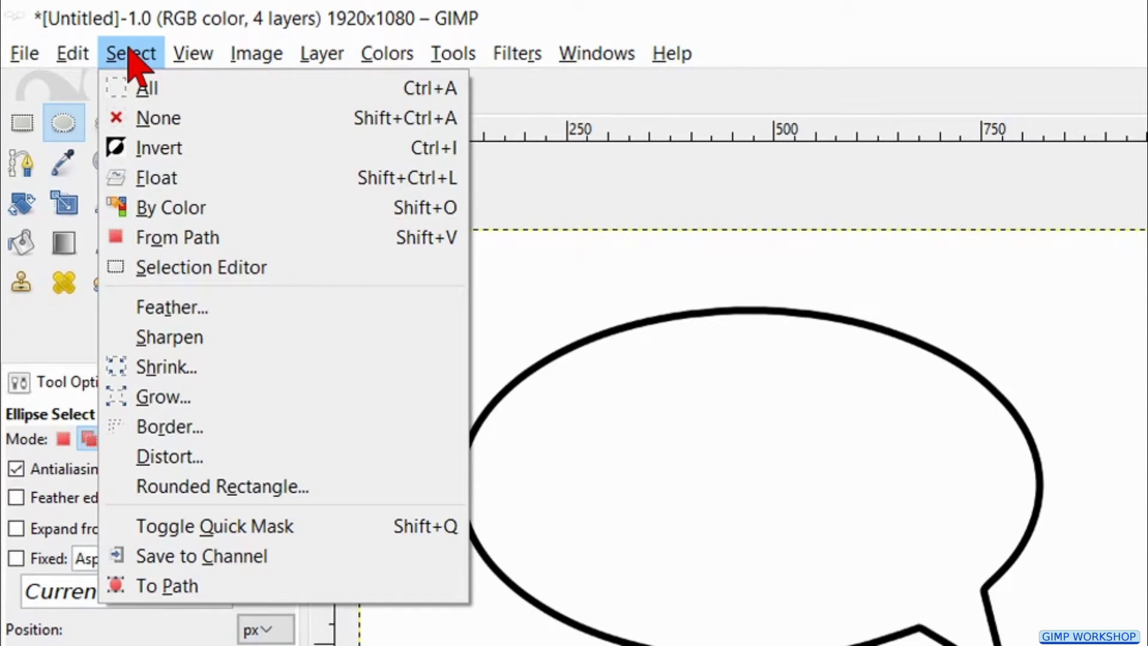
click(254, 586)
click(132, 53)
click(73, 53)
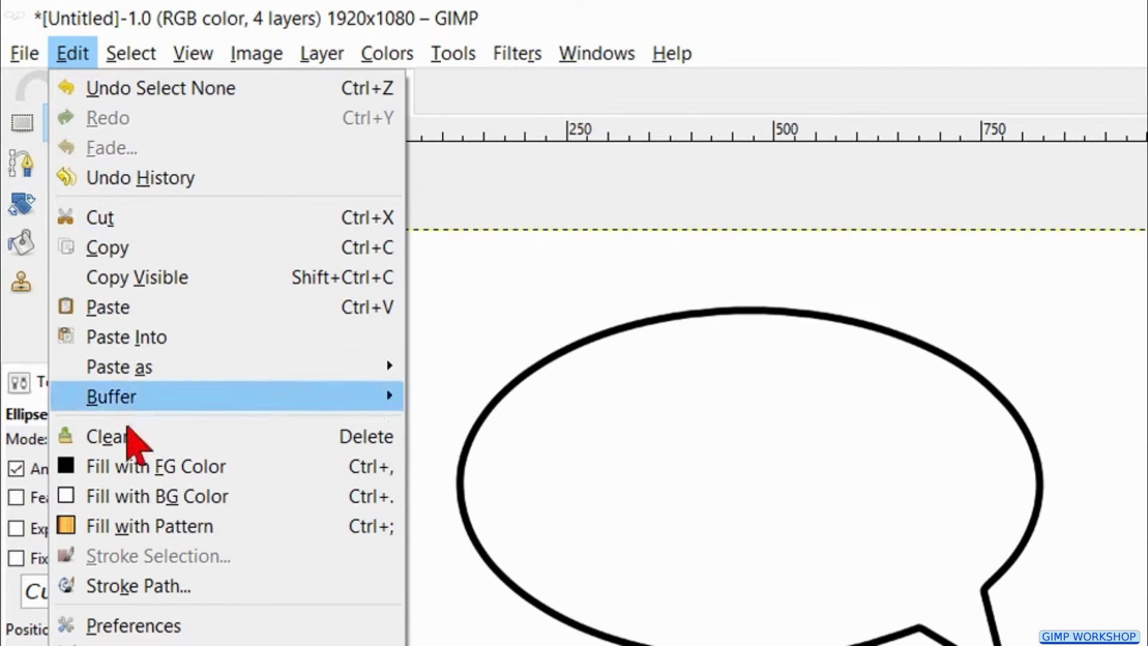
click(107, 586)
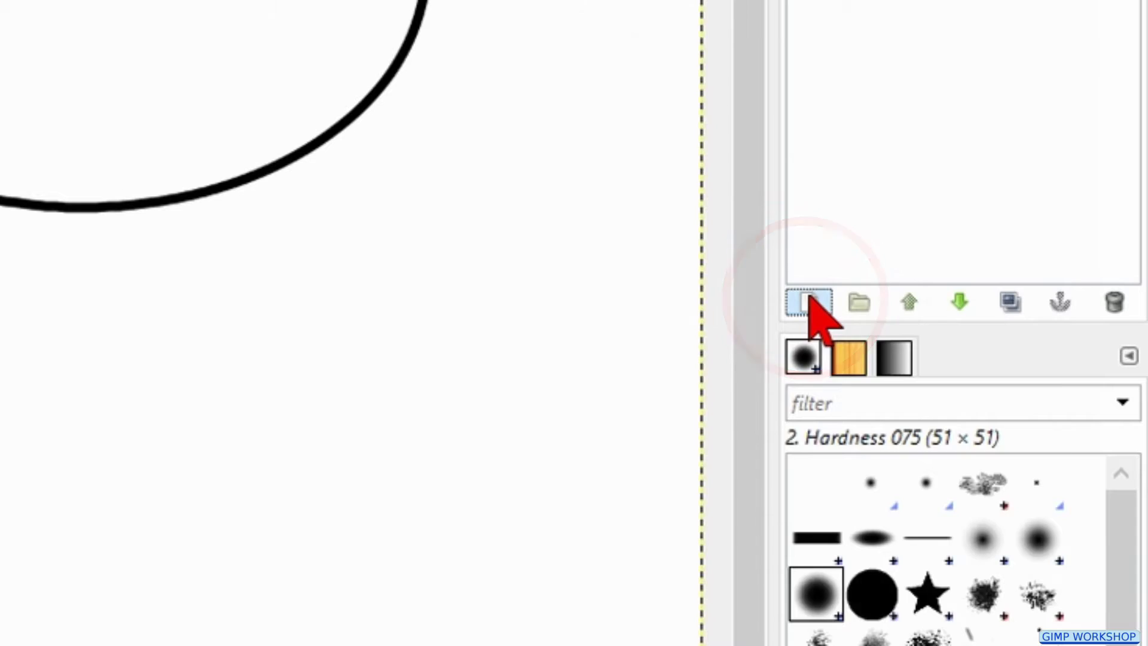
Add a transparent layer named 'rectangle' at the top of the stack
click(809, 296)
text(rect)
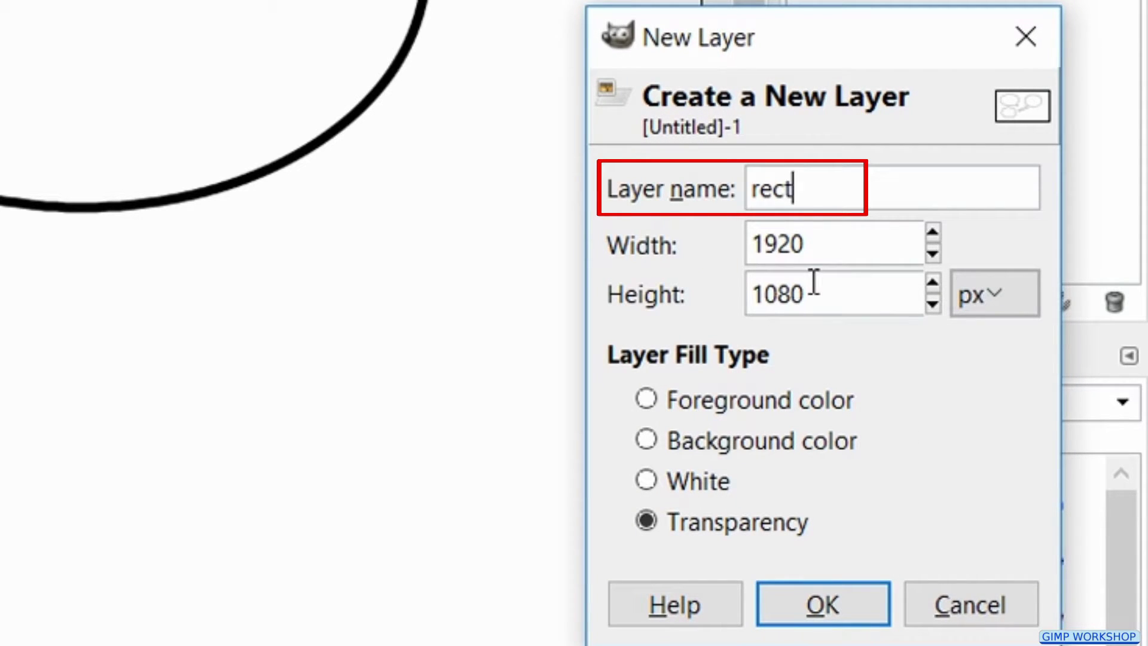
text(angle)
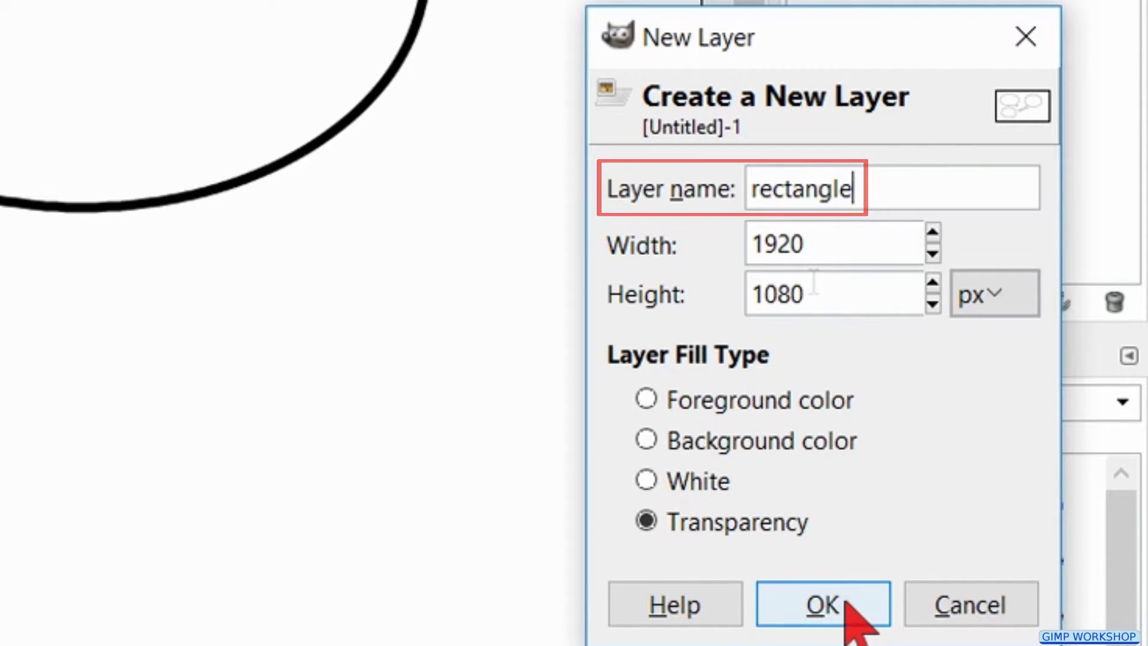
click(844, 601)
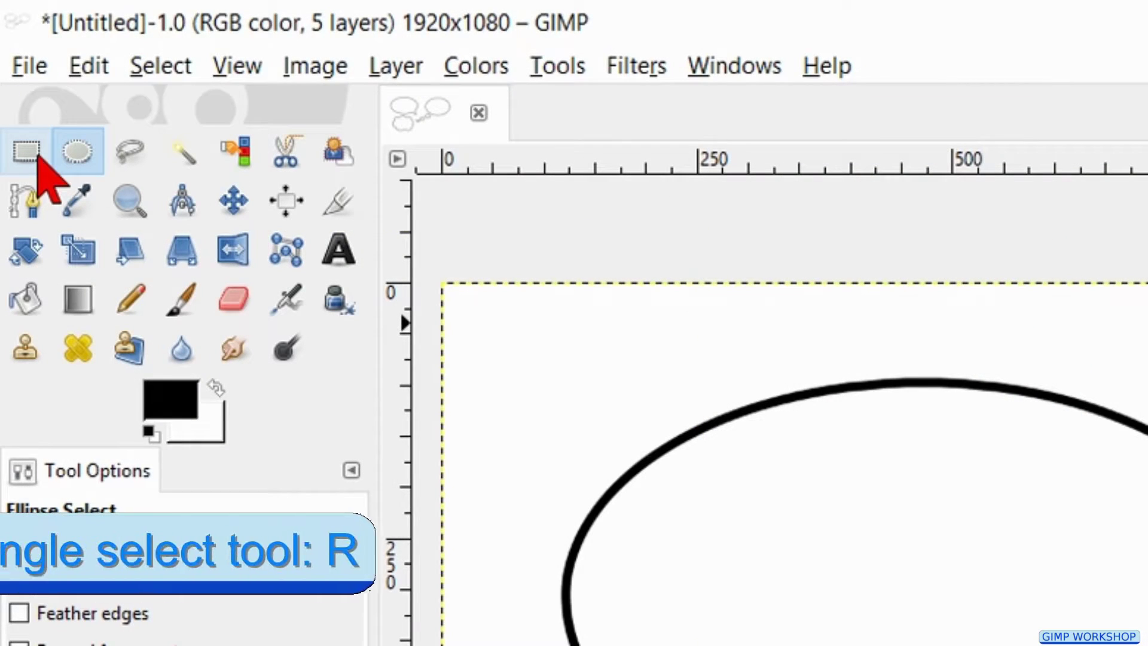
click(38, 157)
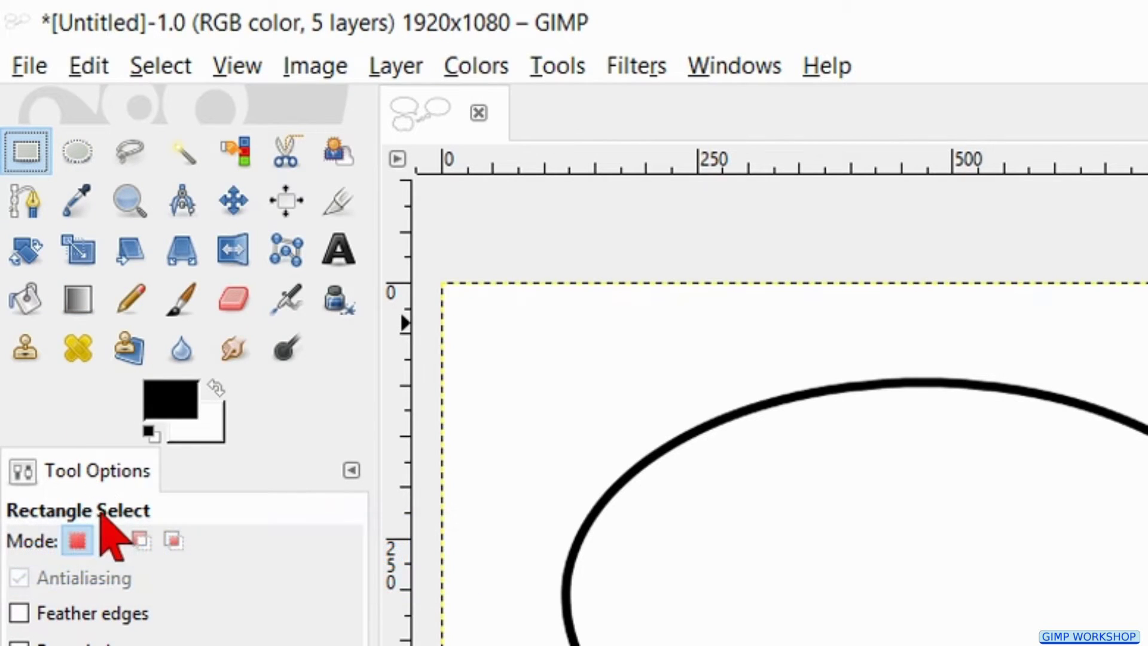
Select a rounded rectangle with corner radius about 44 in Add mode, plus a tail
click(111, 538)
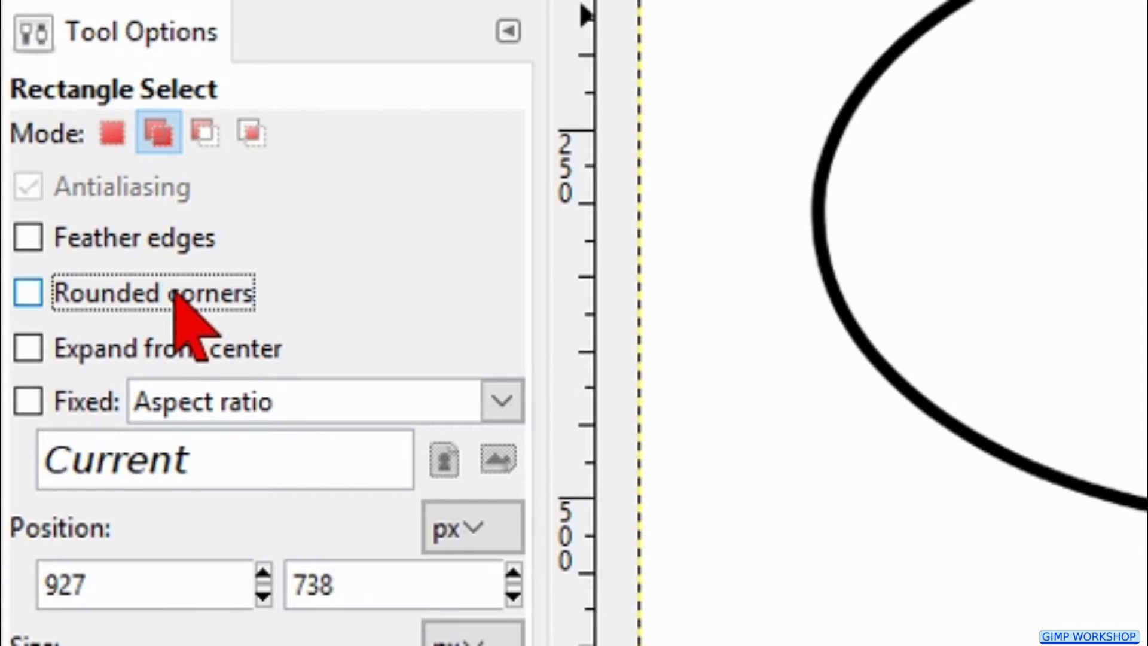
click(174, 293)
mouse_move(162, 342)
mouse_down()
mouse_move(156, 351)
mouse_move(242, 354)
mouse_move(276, 343)
mouse_up()
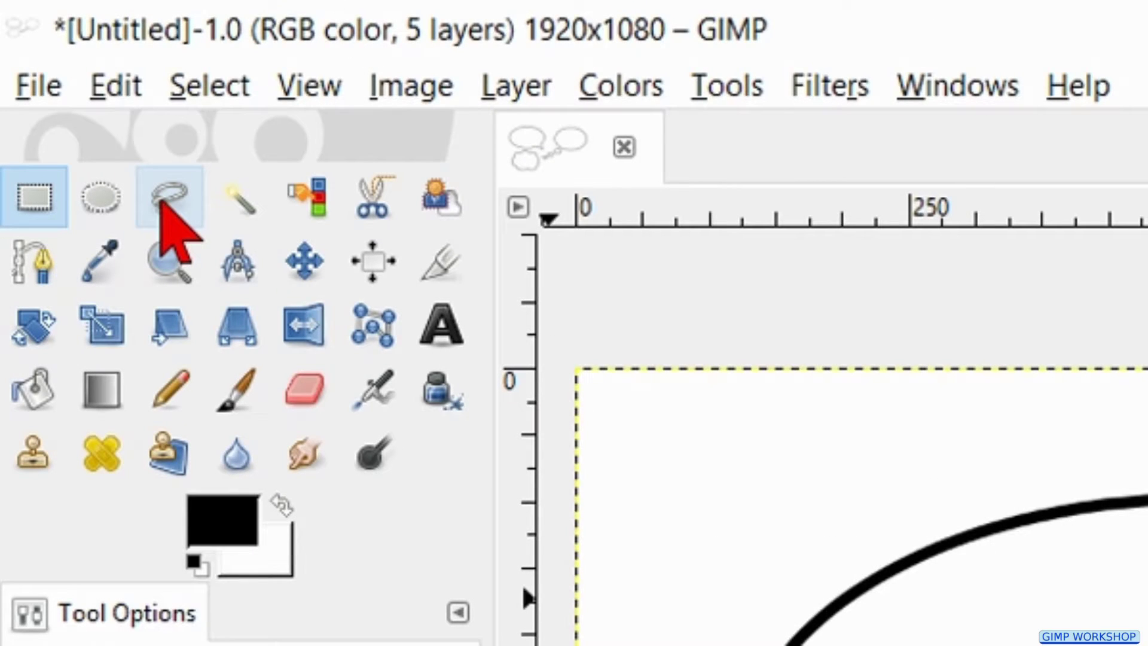
click(162, 203)
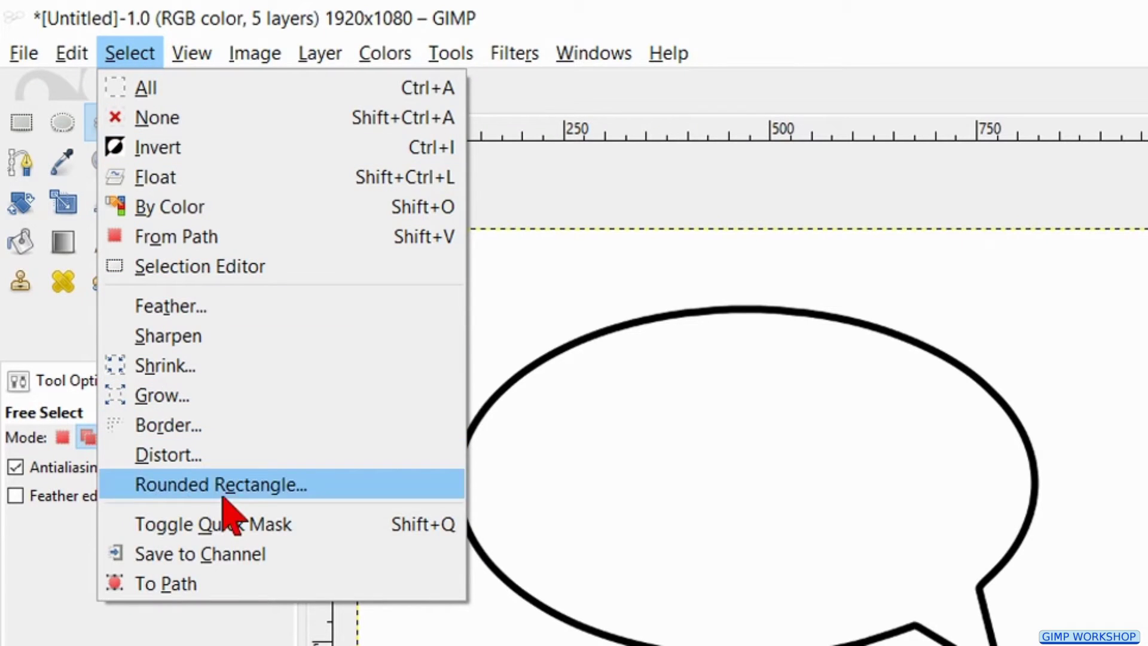
Convert the rectangle bubble to a path, deselect, and stroke it 9 px black
click(228, 588)
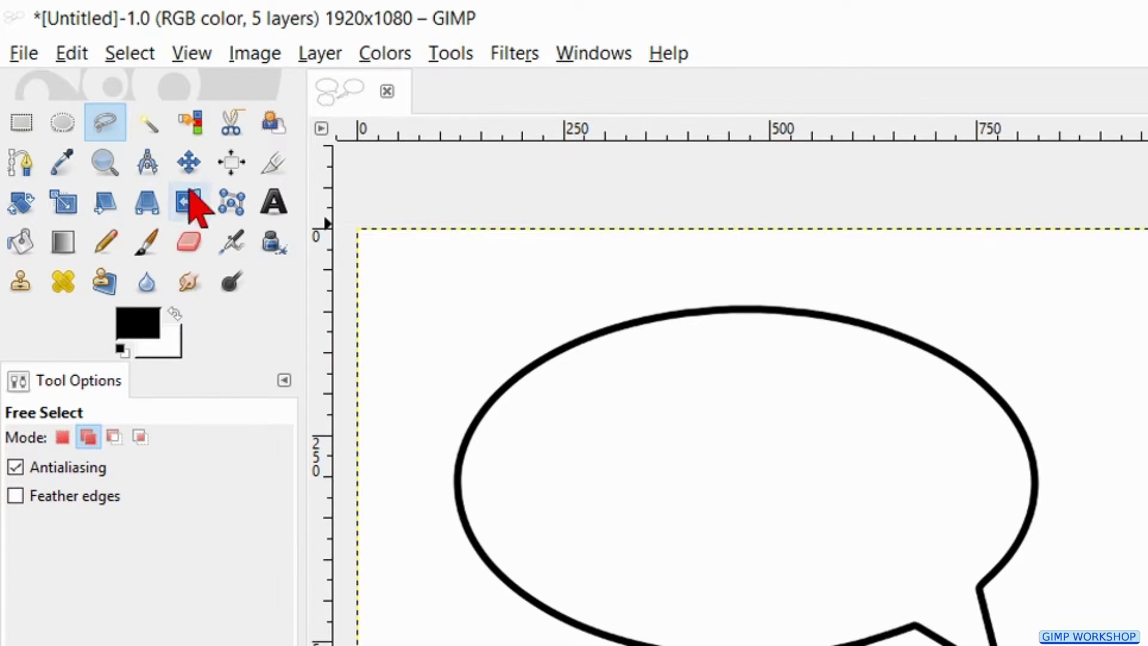
click(133, 55)
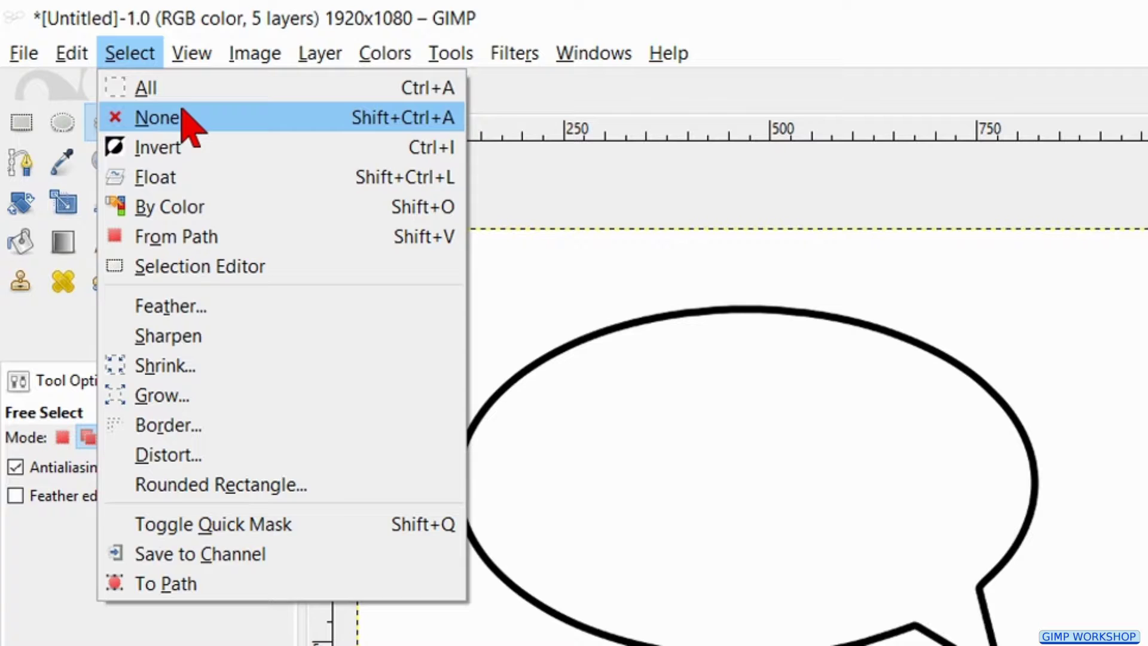
click(128, 117)
click(72, 53)
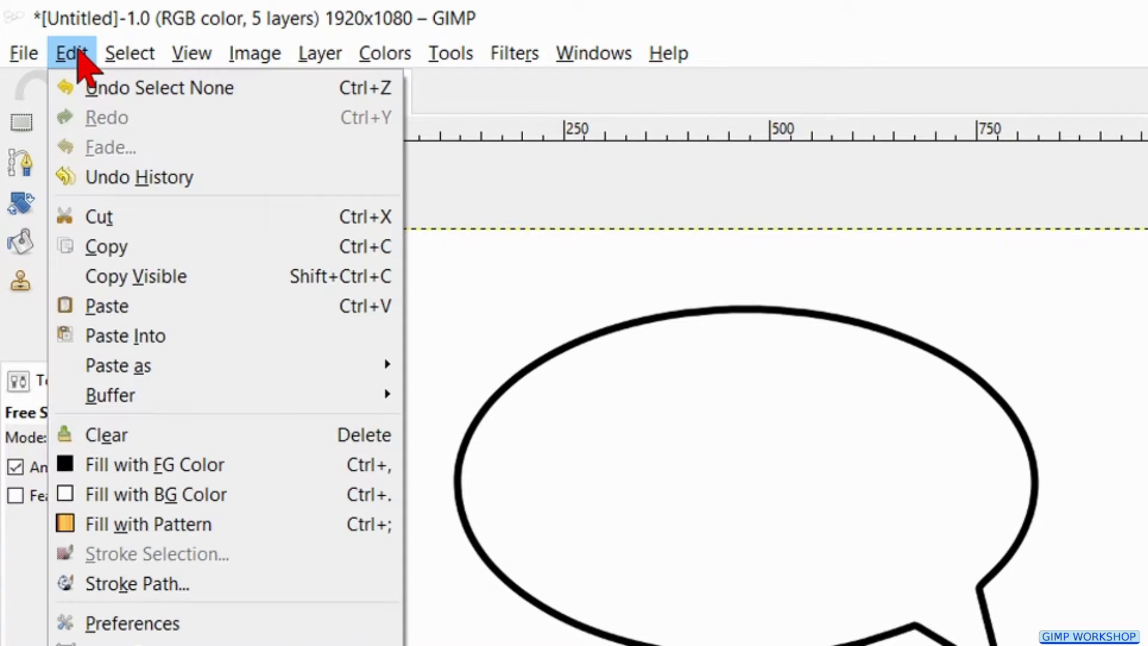
click(167, 583)
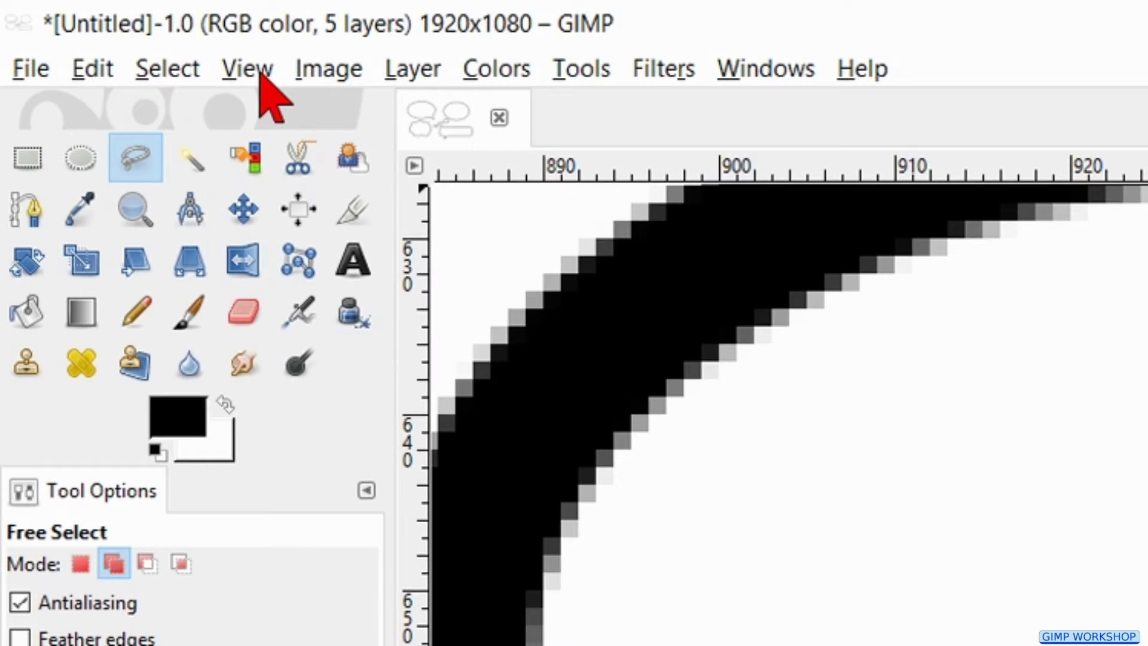
click(247, 69)
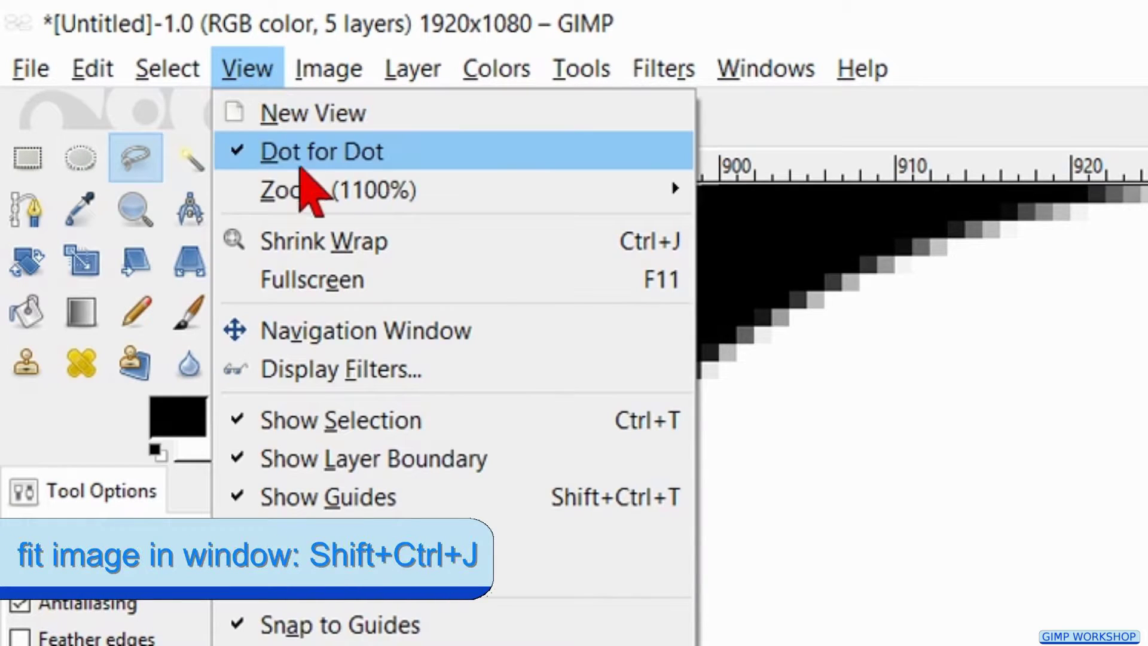
mouse_move(131, 73)
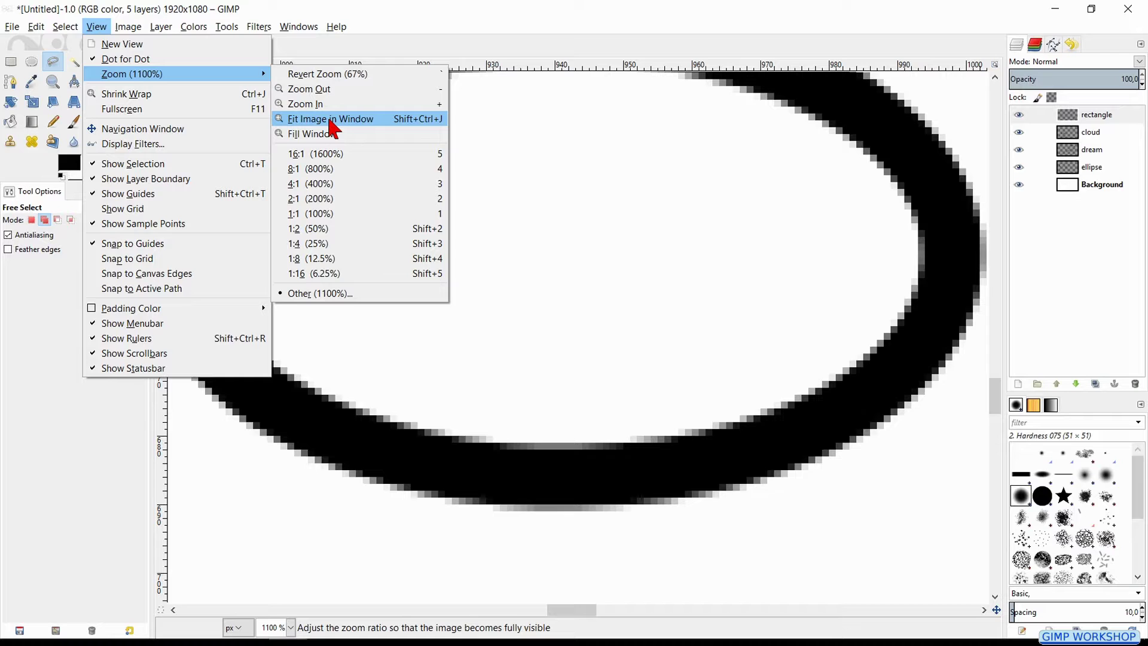
click(329, 119)
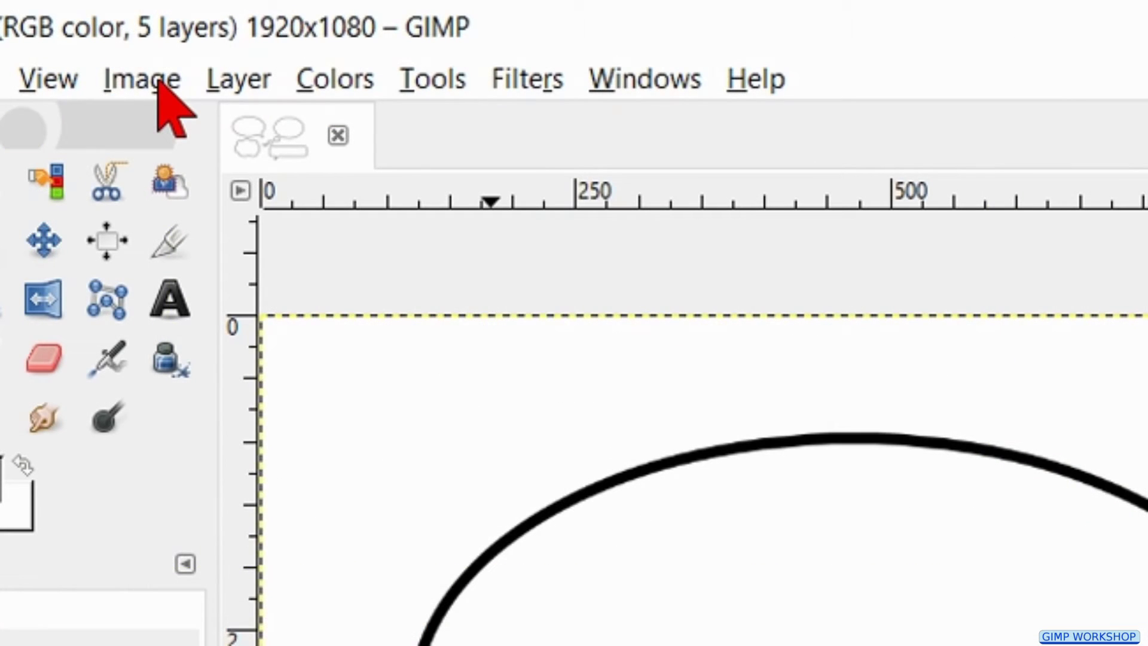
Convert the image to 1-bit black-and-white indexed and back to RGB, then fit it to the window
click(133, 28)
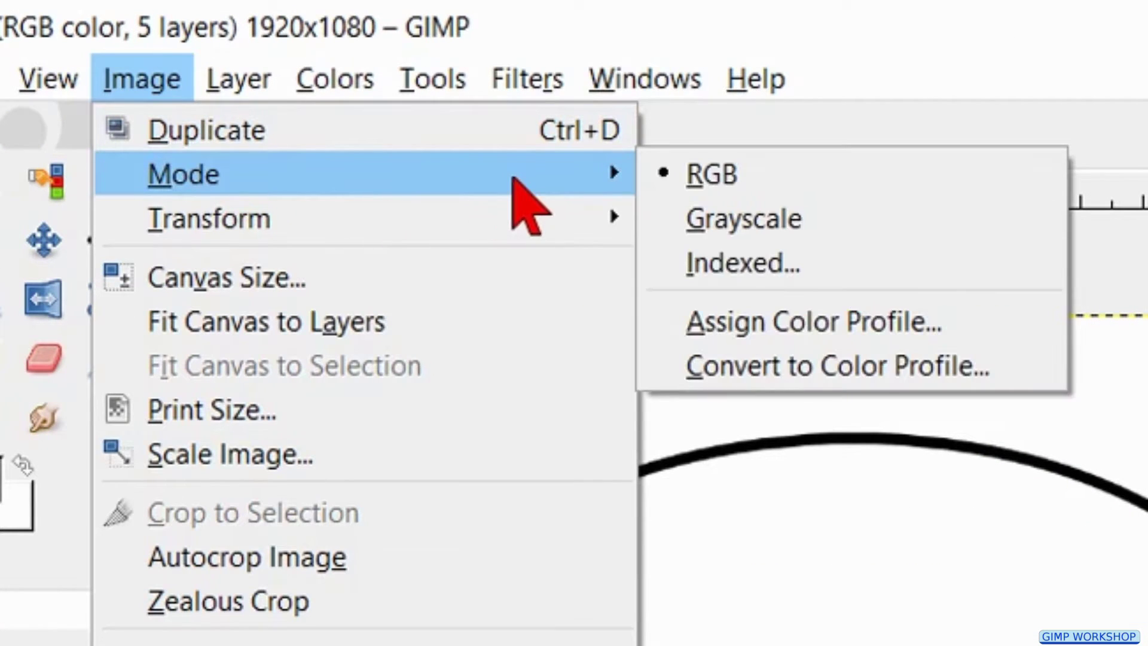
mouse_move(184, 174)
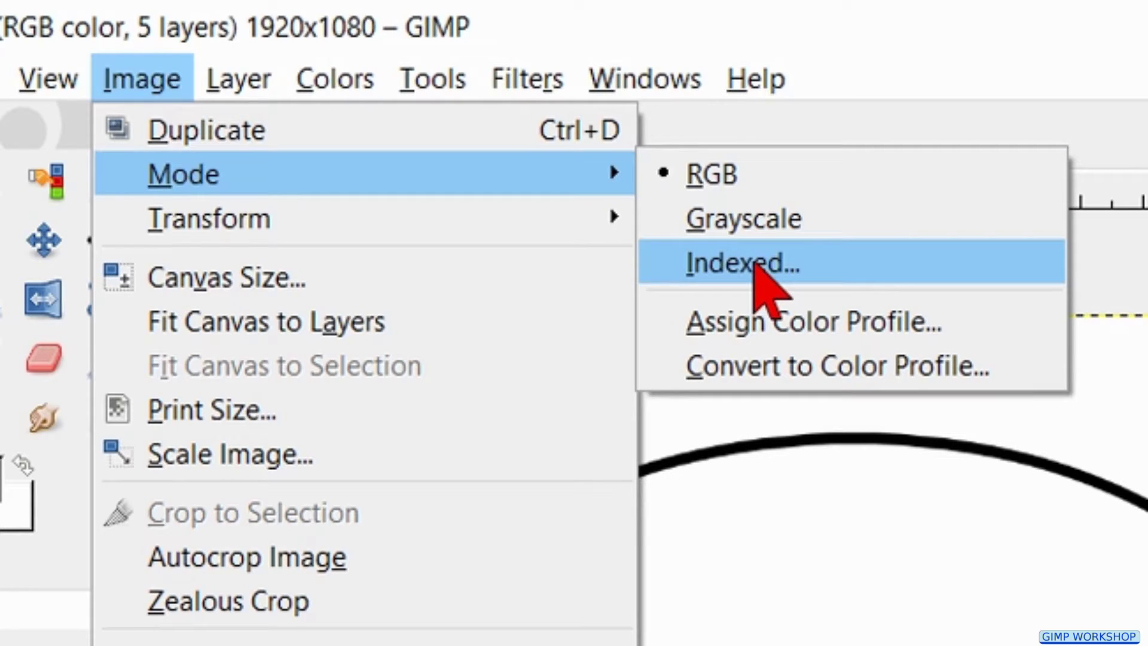
click(755, 263)
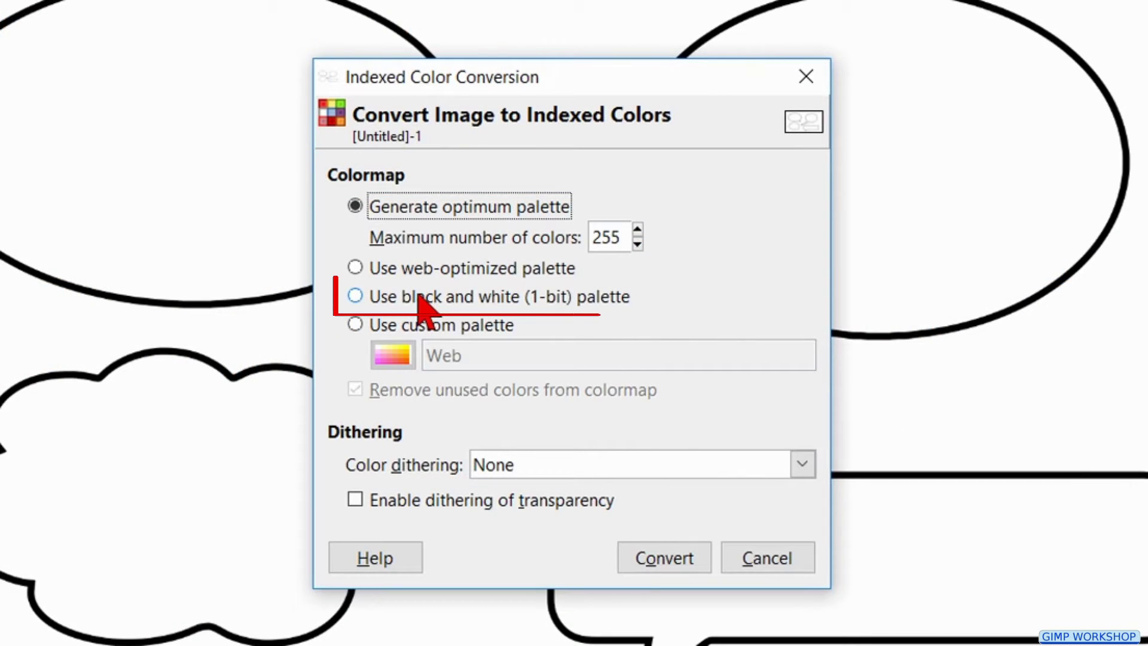
click(420, 297)
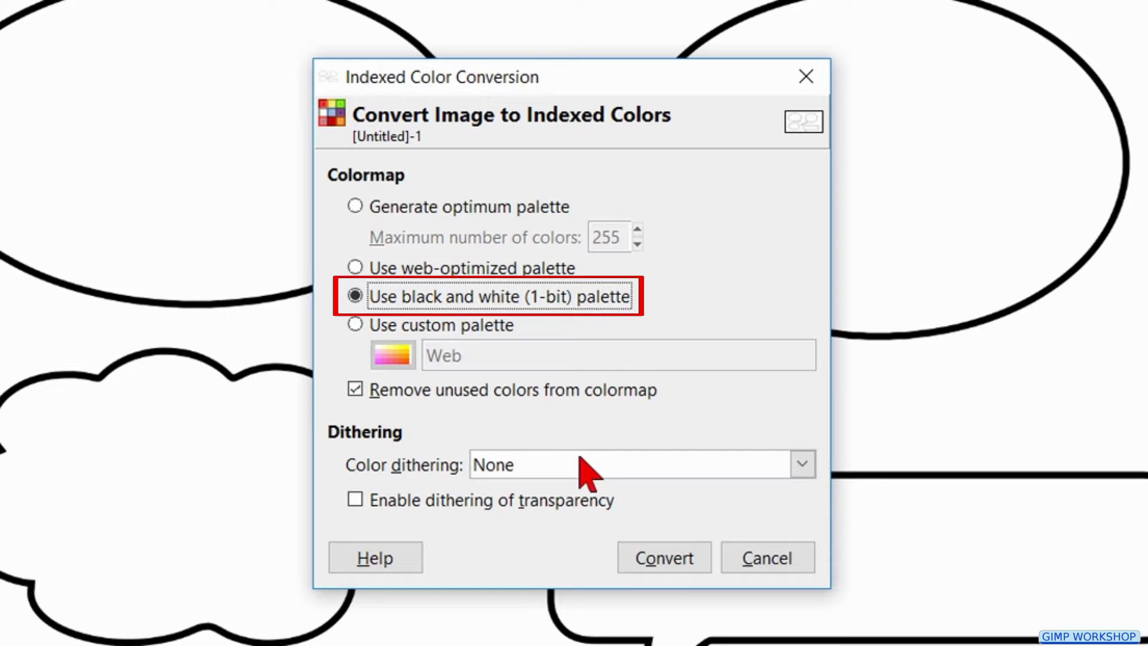
click(657, 559)
click(140, 80)
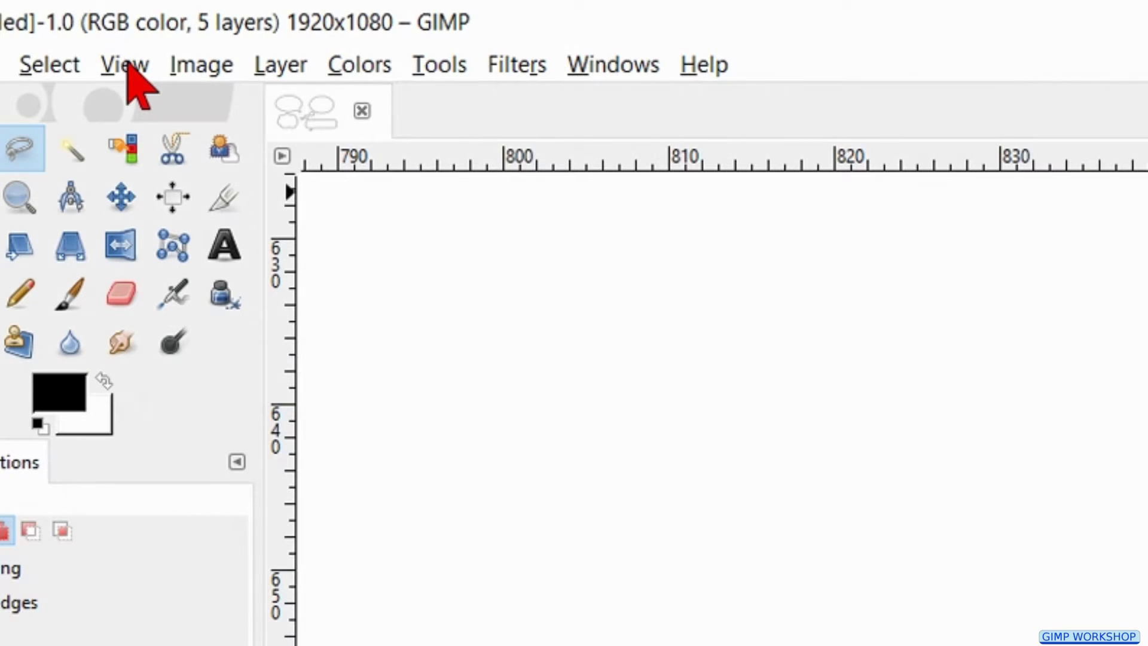
click(125, 64)
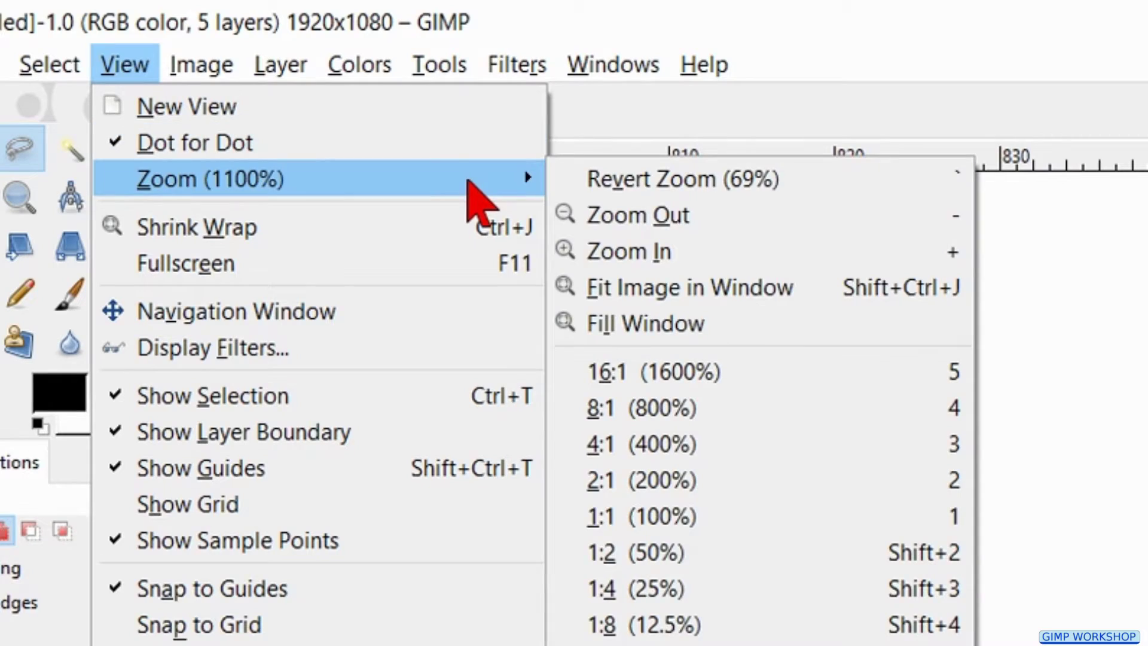
mouse_move(131, 74)
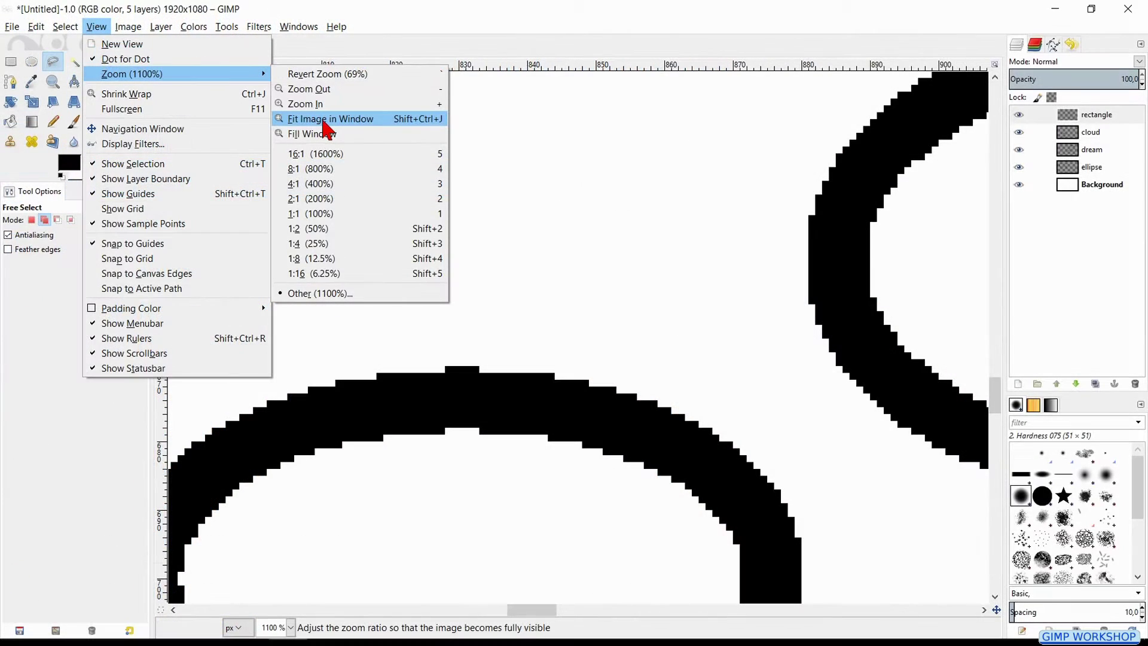
click(325, 119)
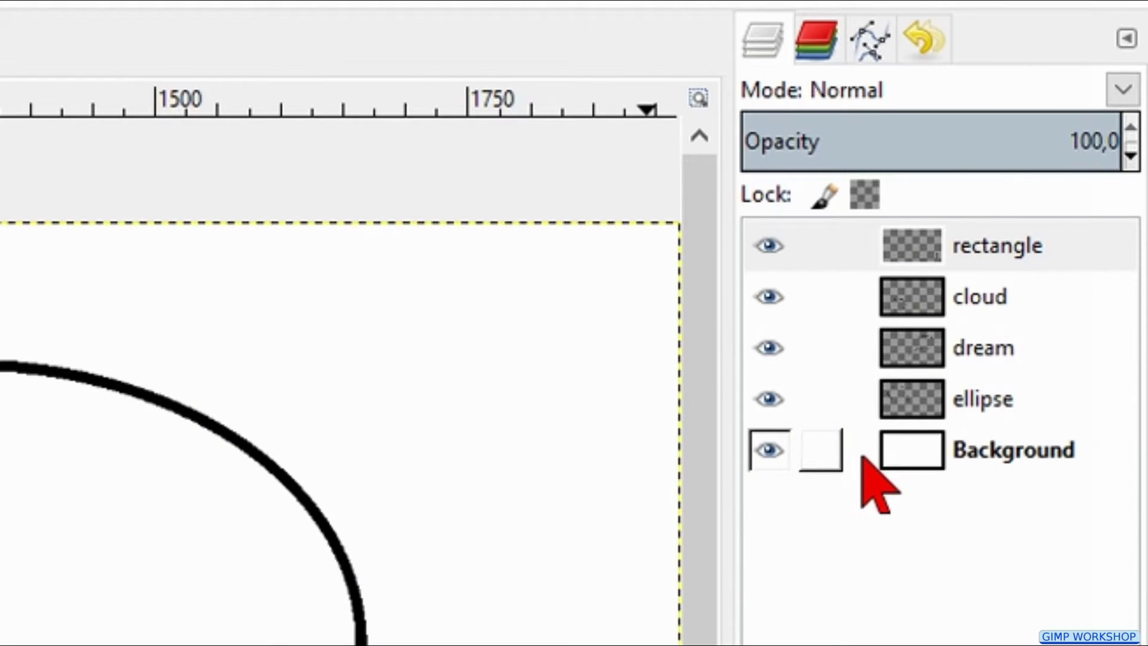
Fill the Background layer with a radial Blue Green gradient
click(862, 457)
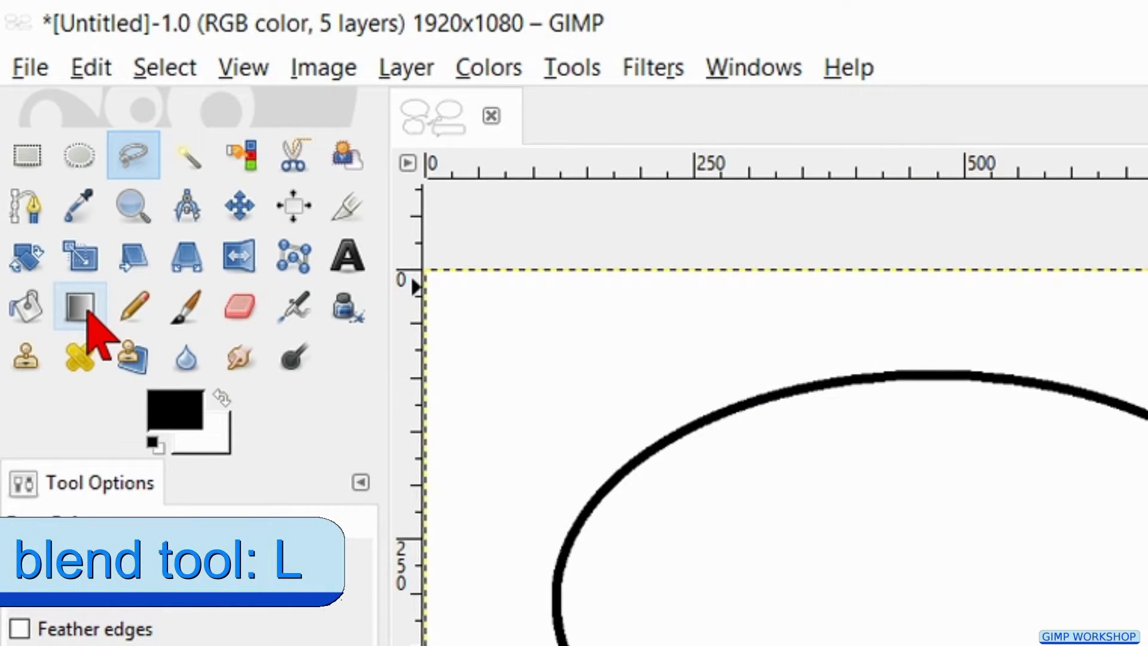
click(88, 312)
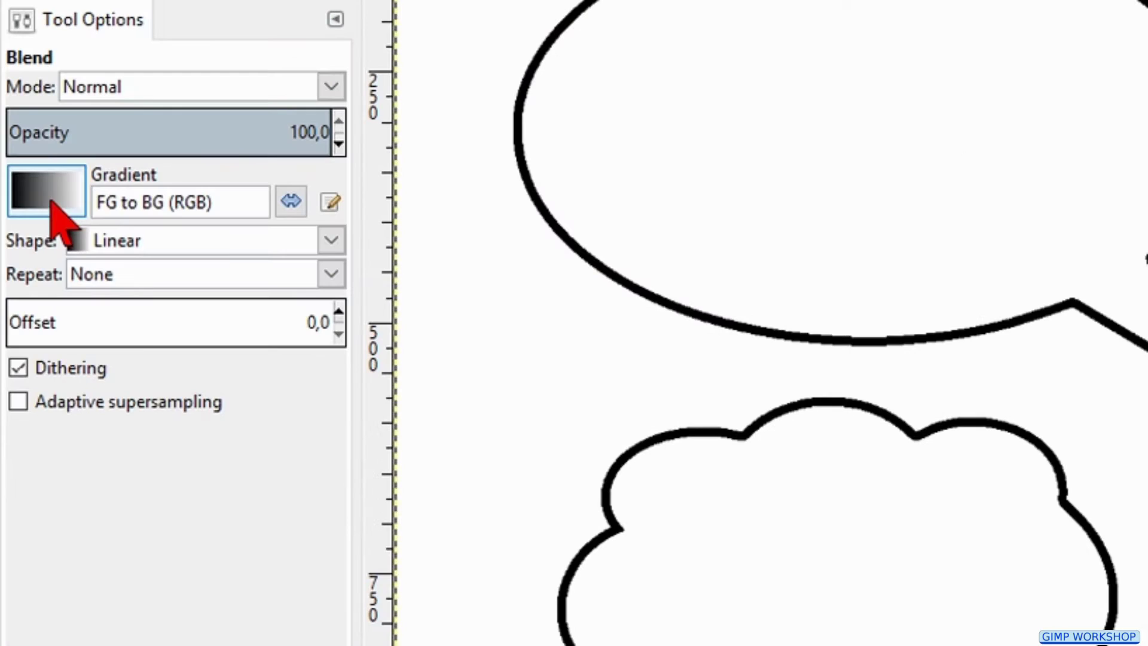
click(52, 202)
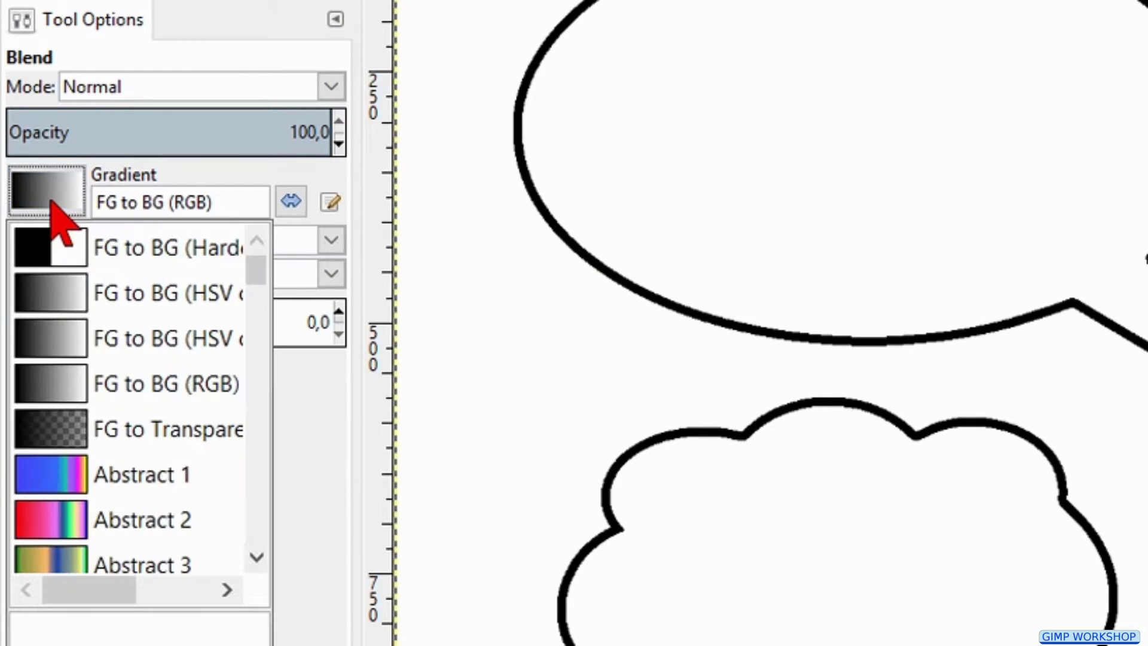
scroll(134, 329, down, 1)
scroll(133, 328, down, 4)
scroll(134, 328, down, 2)
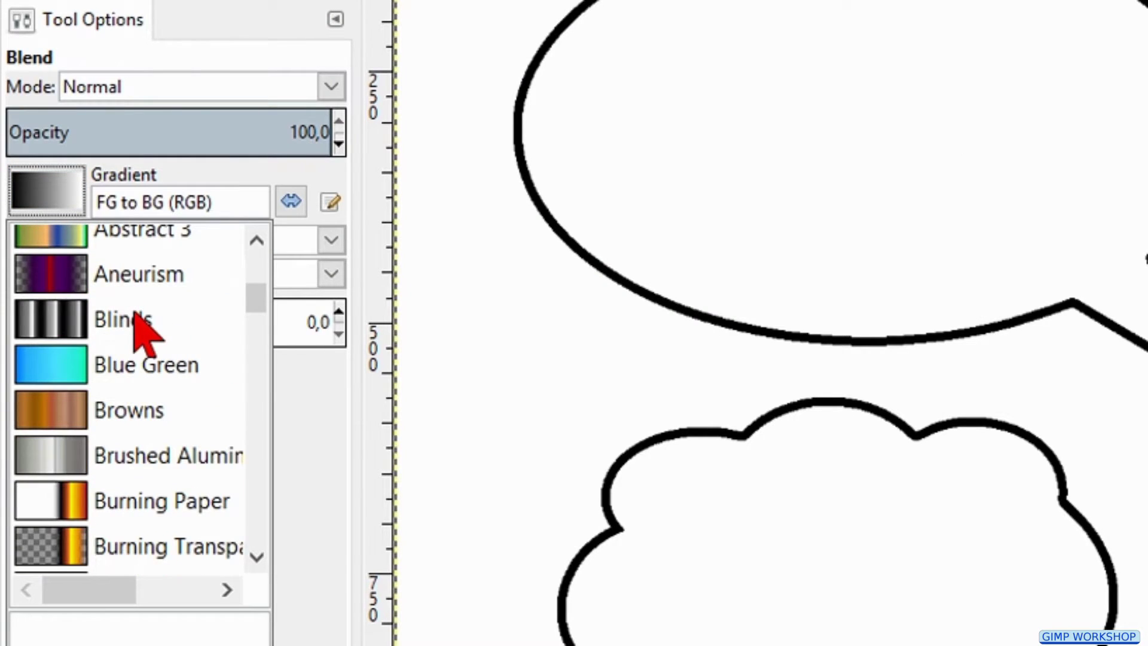
click(74, 383)
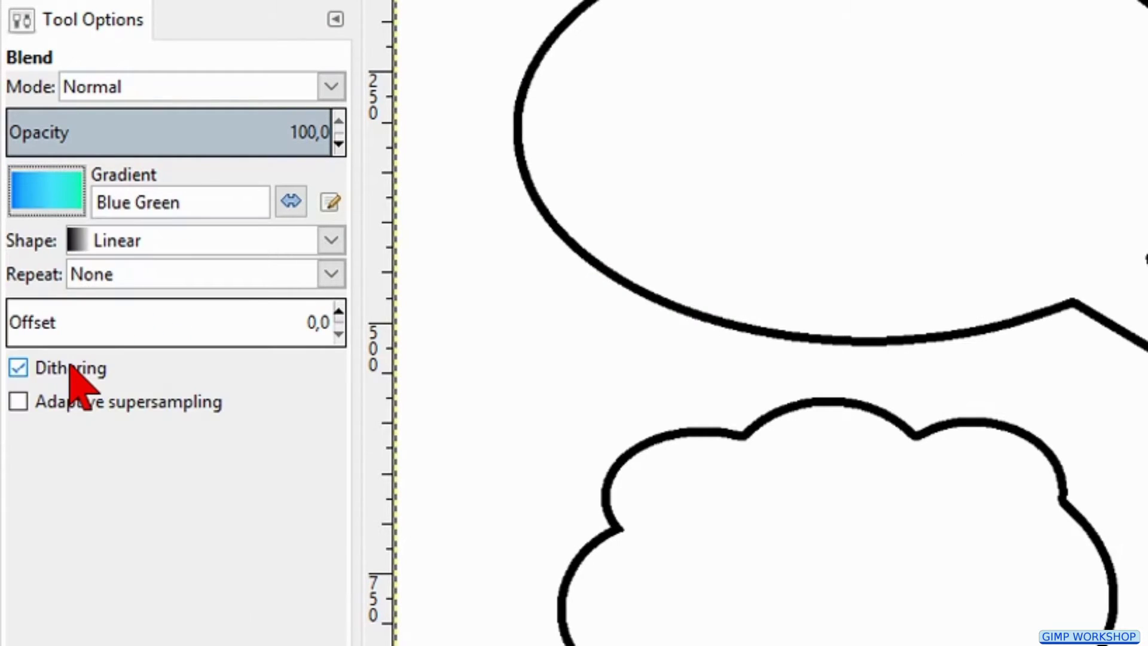
click(179, 240)
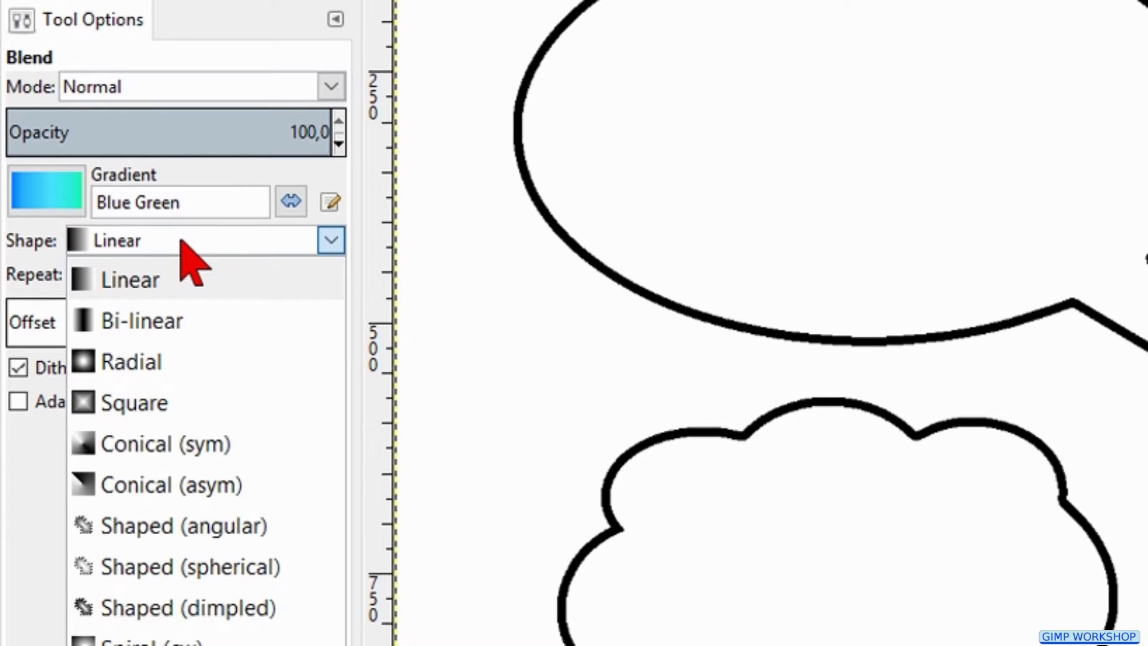
click(154, 369)
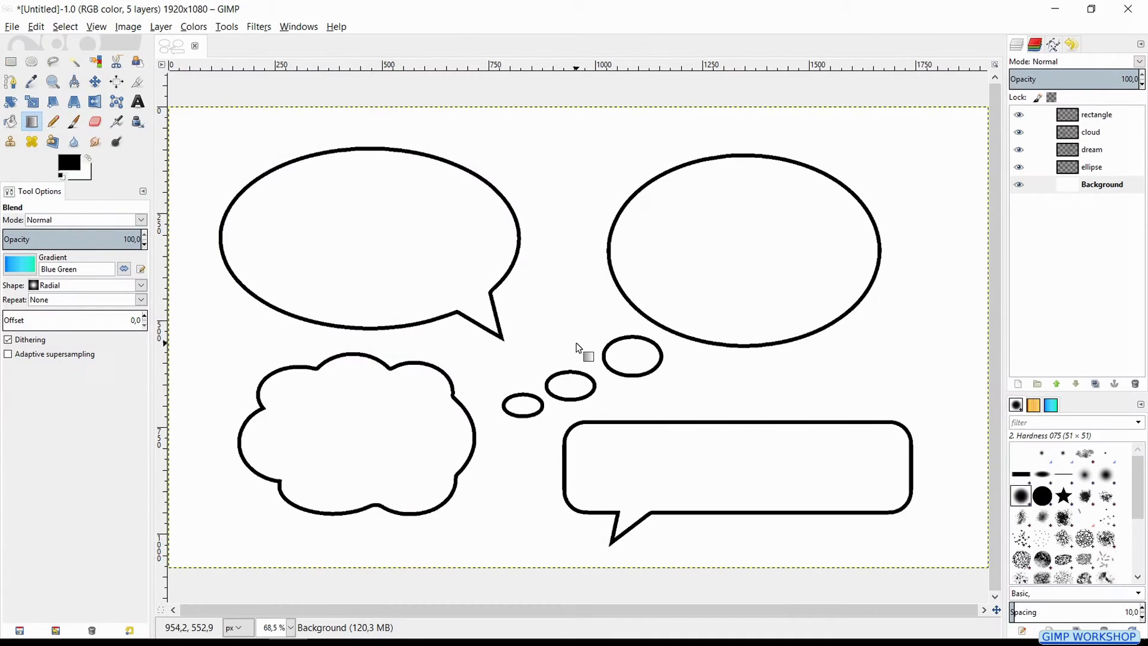
drag(580, 345, 981, 341)
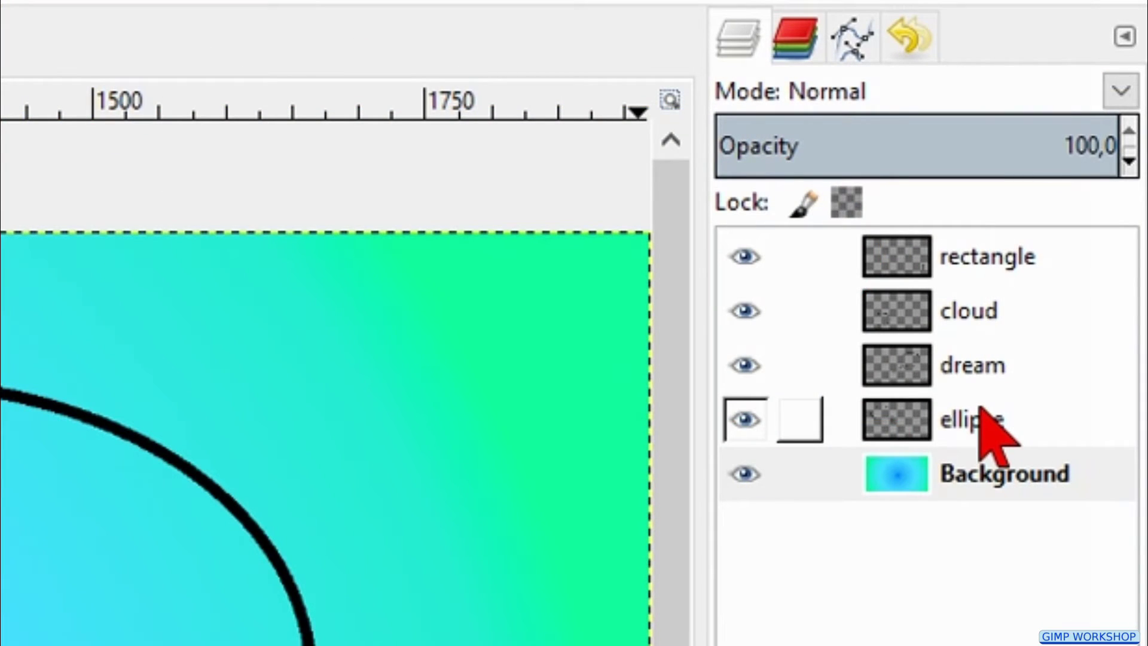
Bucket-fill white into the oval bubble on 'ellipse' and the rounded bubble on 'rectangle'
click(982, 412)
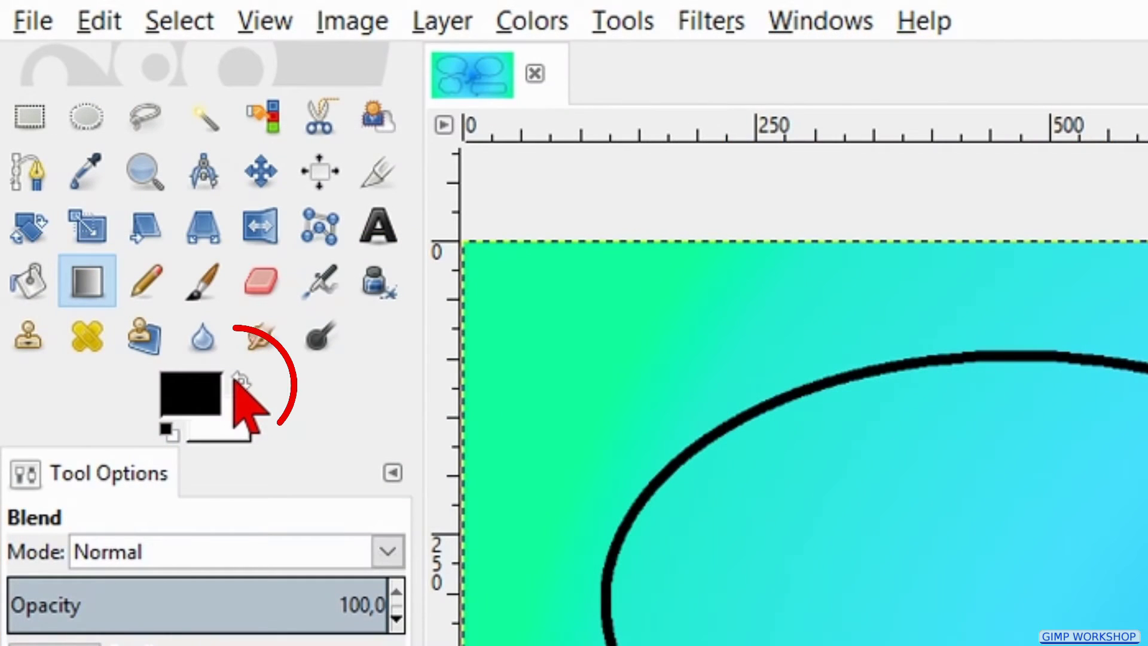
click(235, 381)
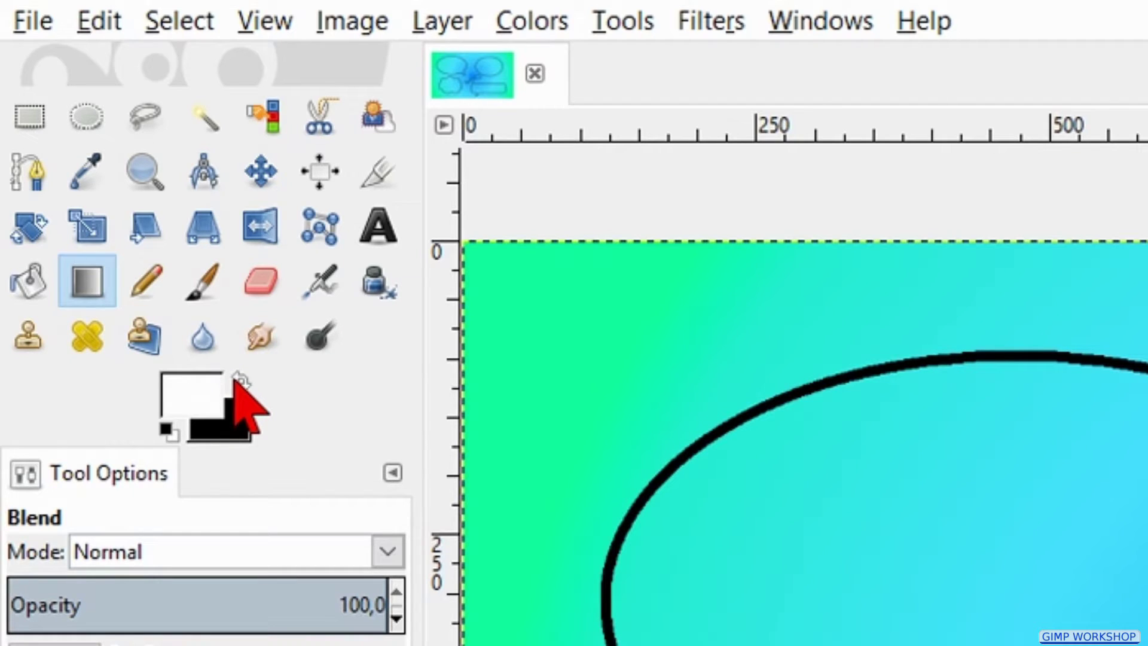
click(43, 290)
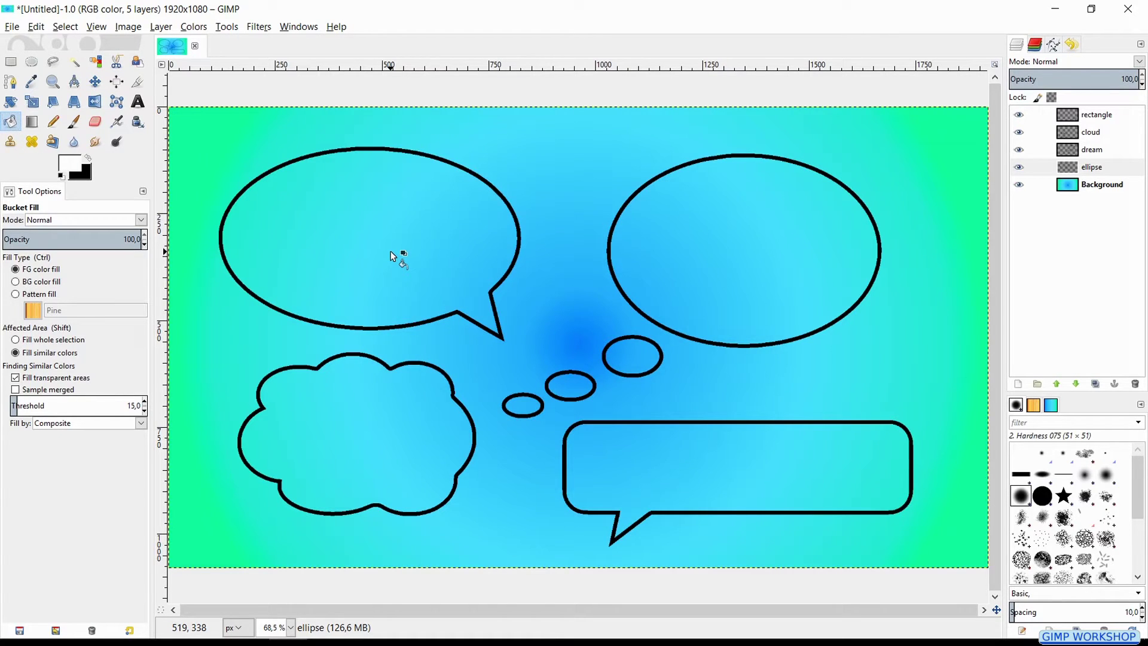
click(390, 251)
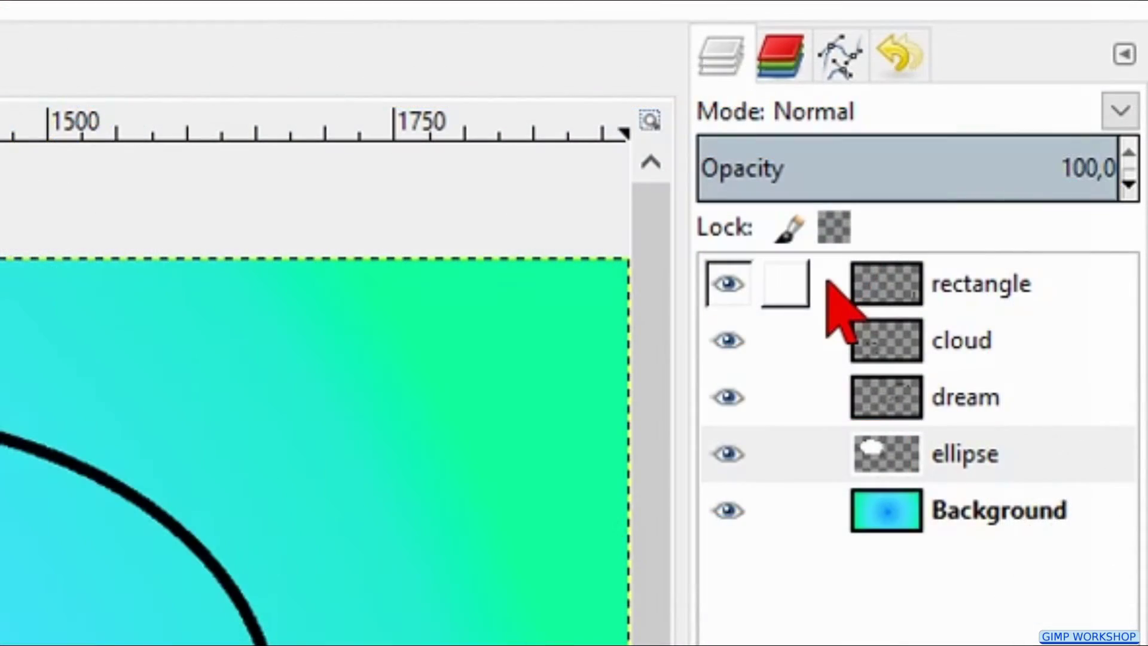
click(830, 286)
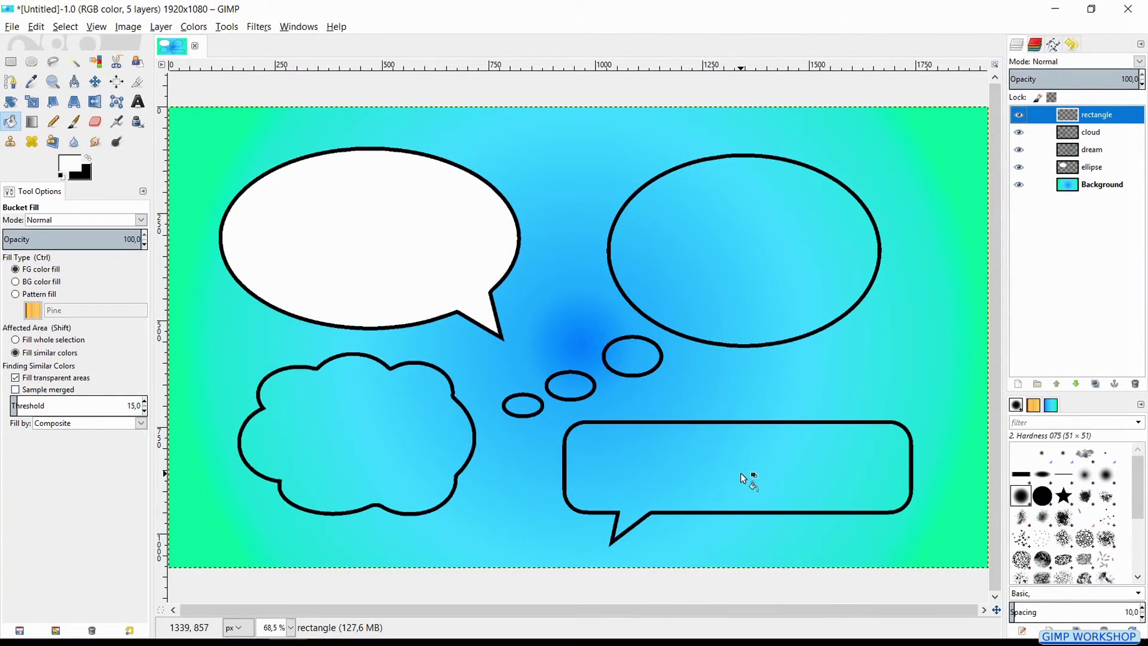
click(741, 478)
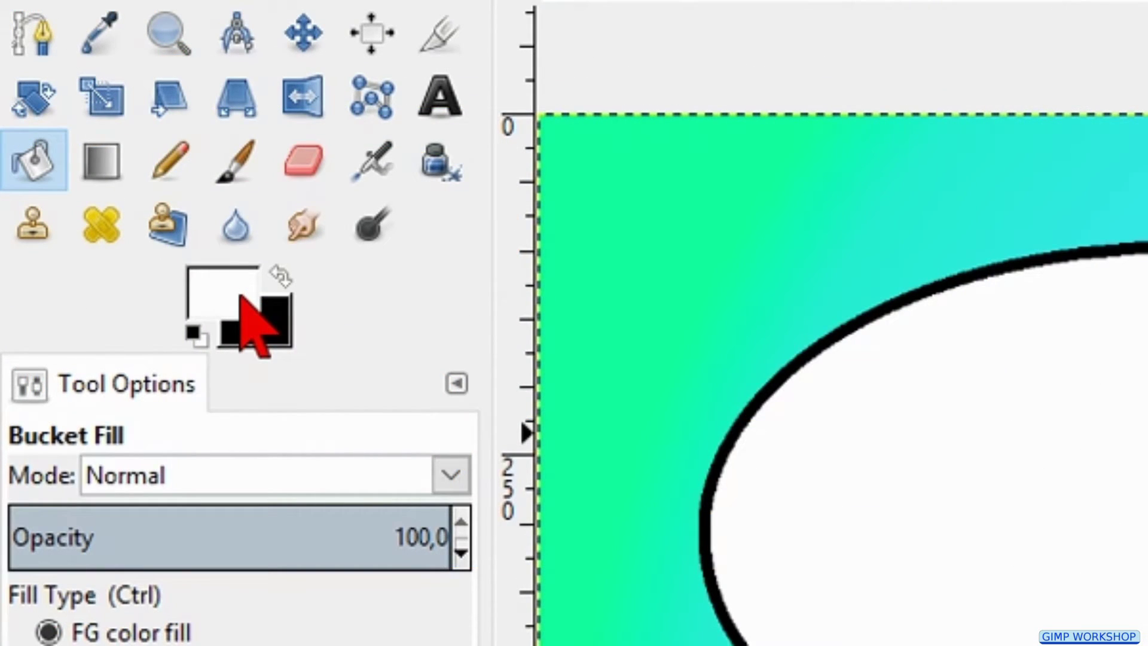
Set the foreground to magenta ff09eb and fill the dream layer's thought bubble shapes
click(241, 296)
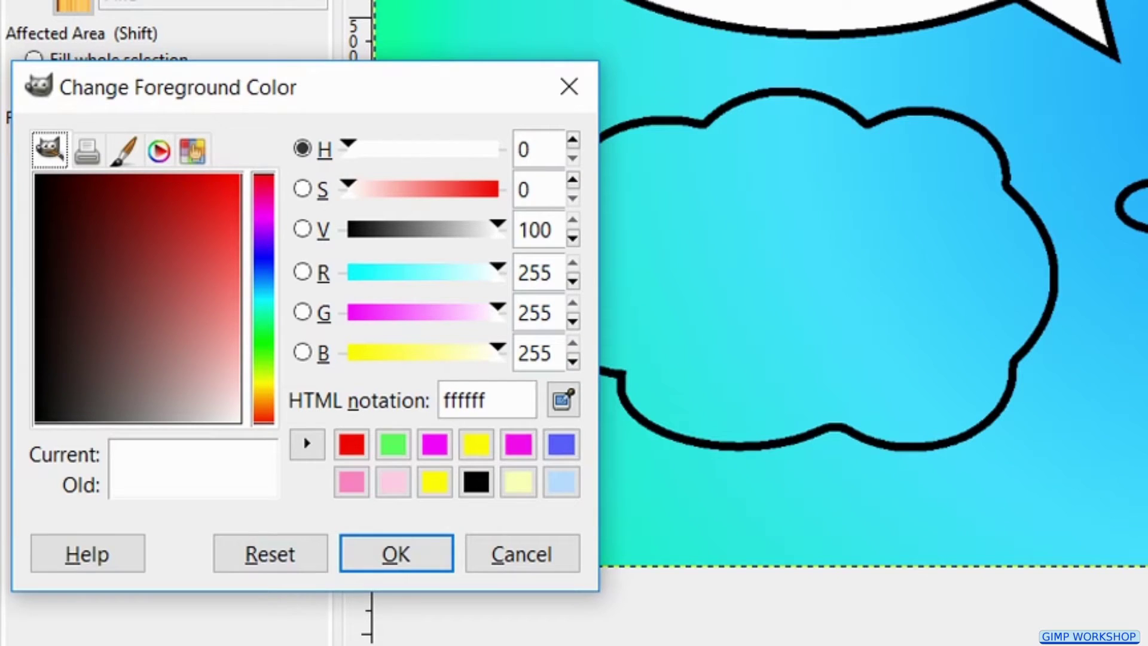
double_click(513, 399)
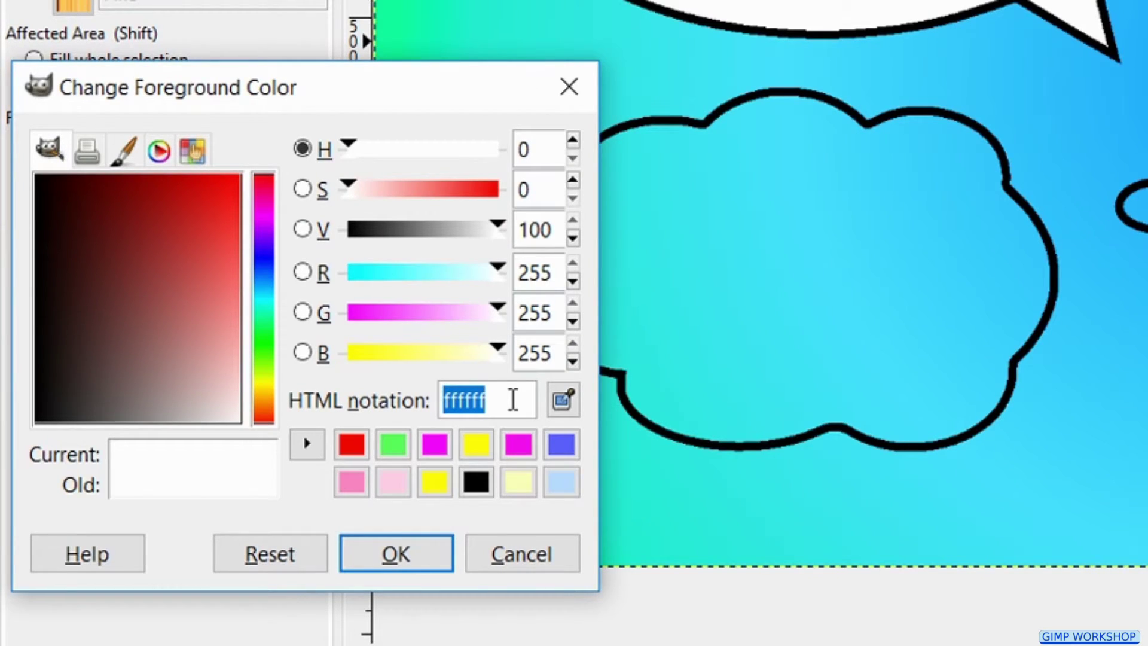
text(f)
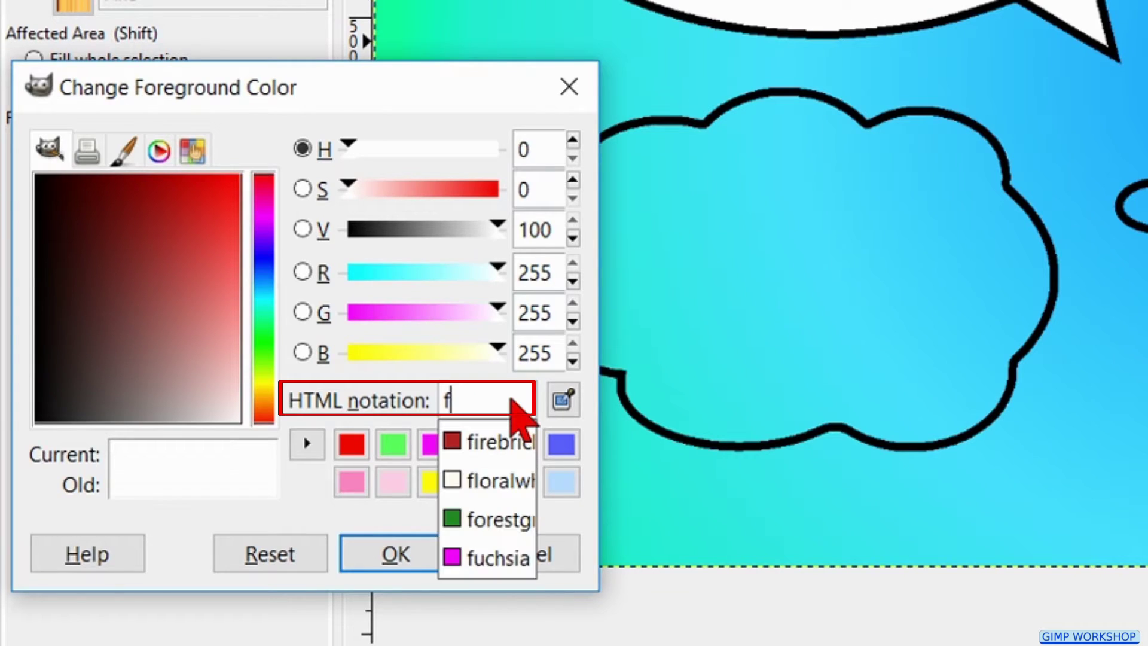
text(f0)
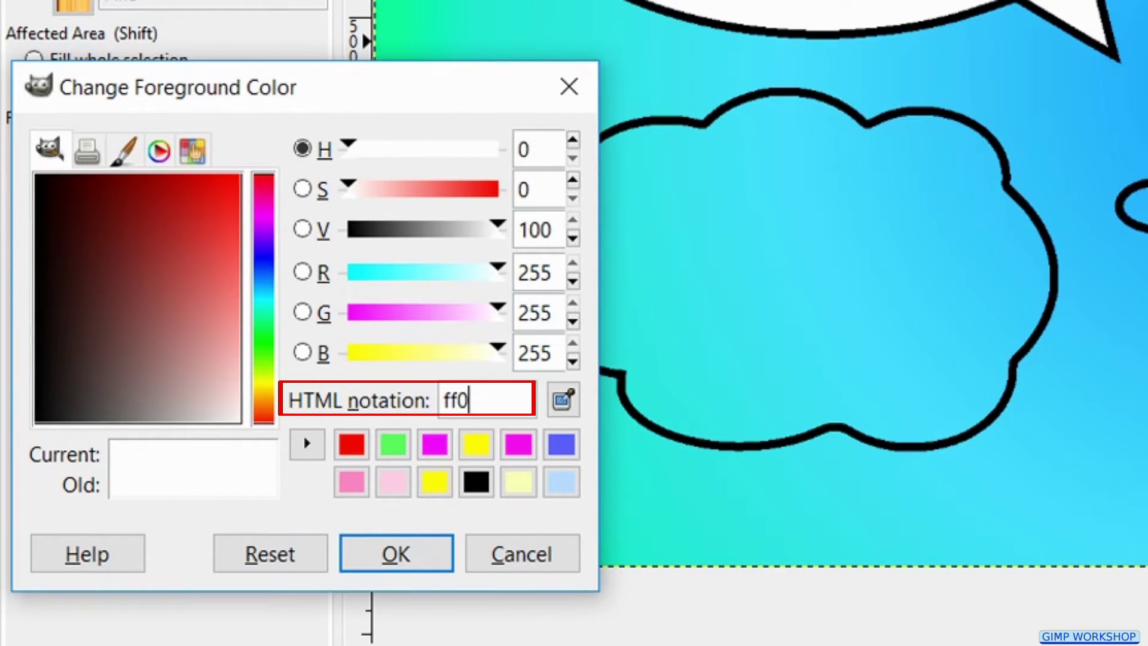
text(9eb)
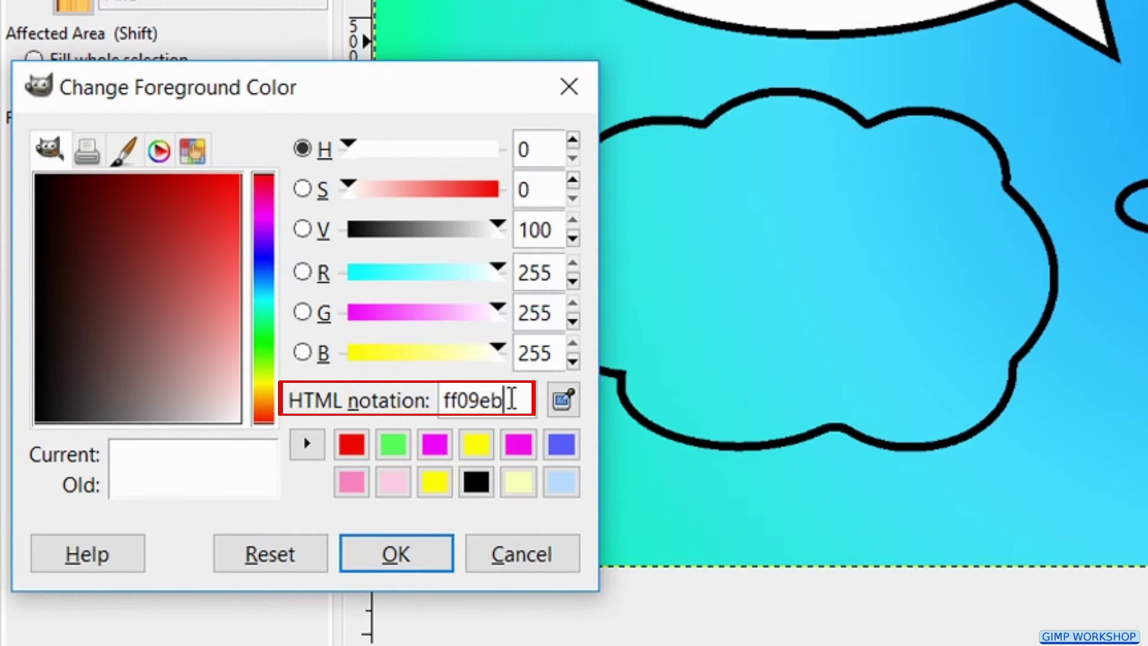
key(Return)
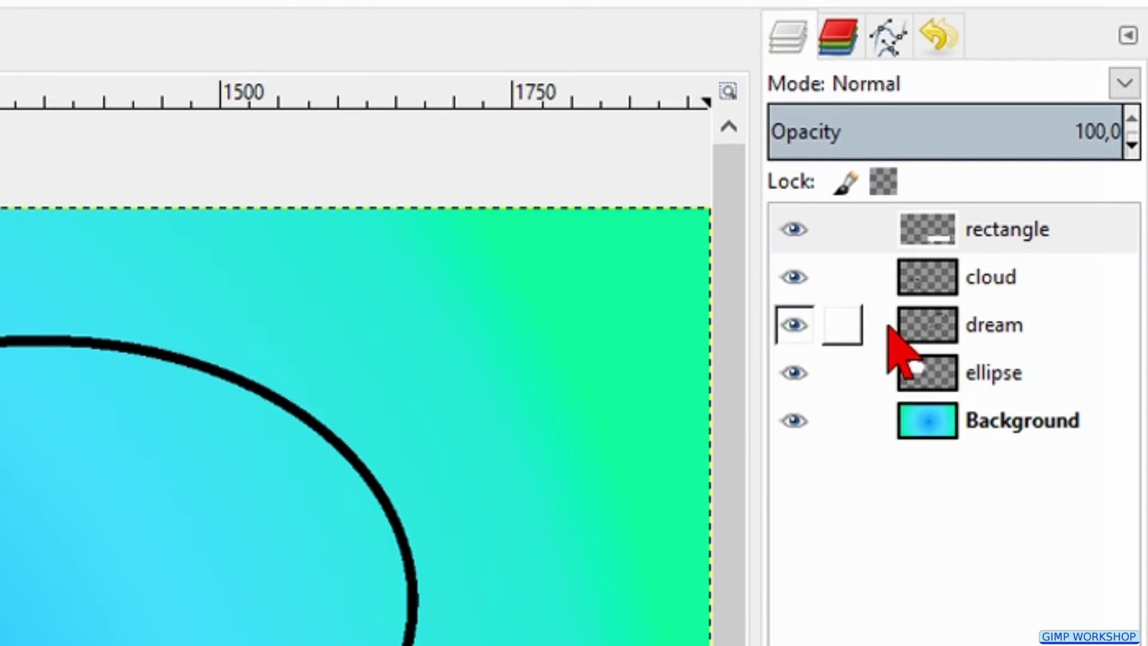
click(888, 327)
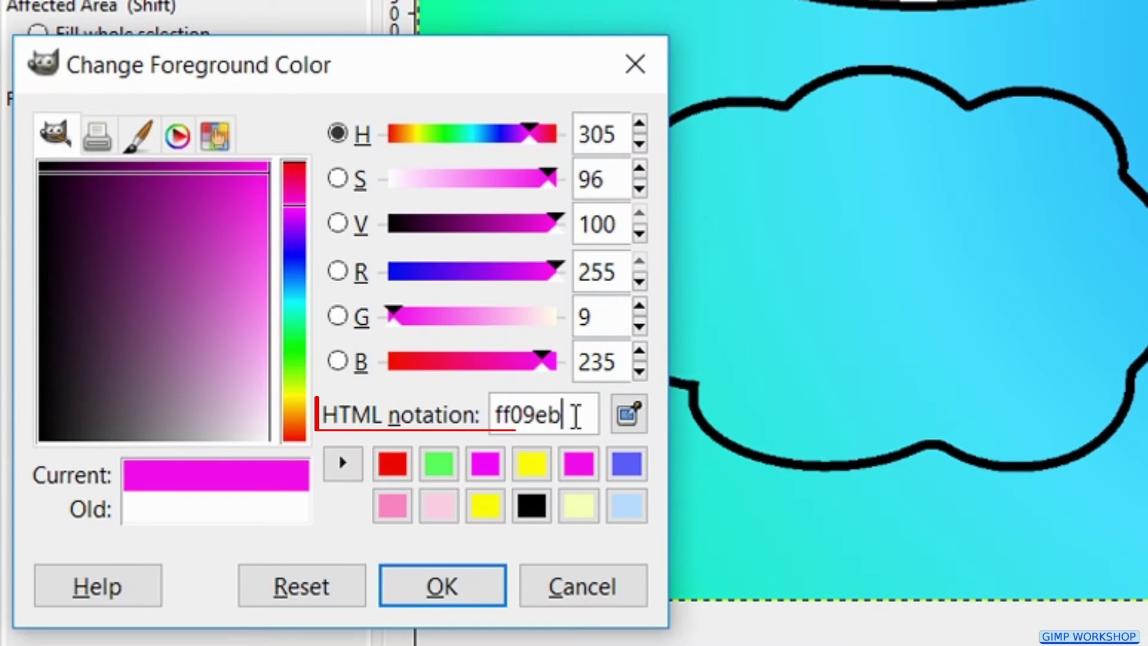
Switch the foreground colour to yellow ffff09
double_click(575, 414)
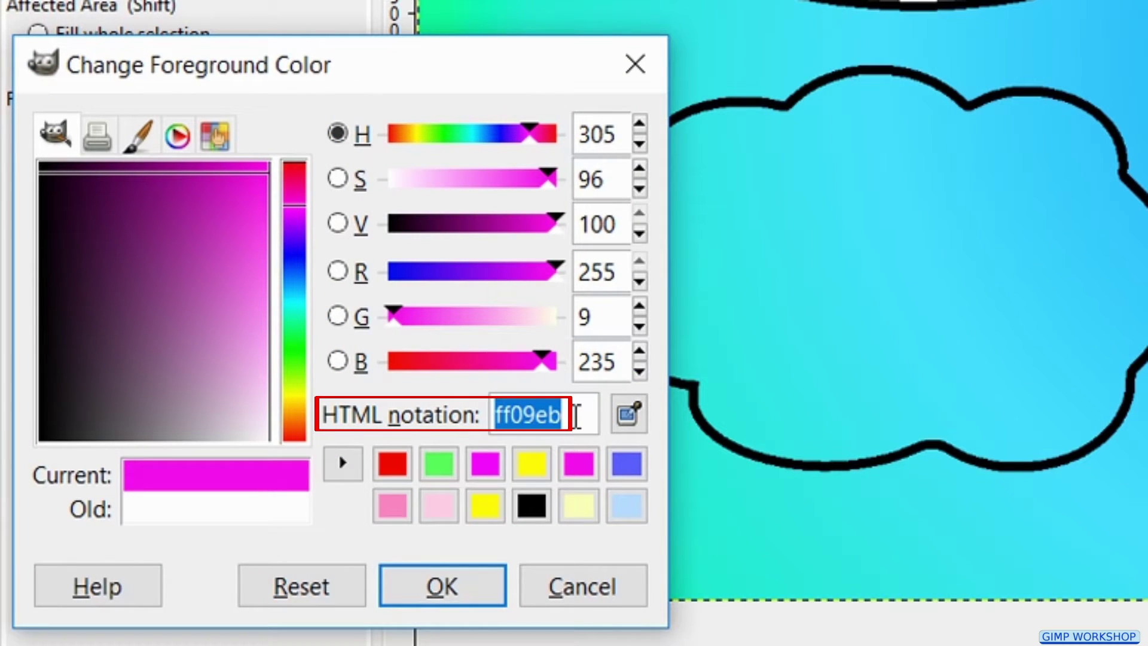
text(f)
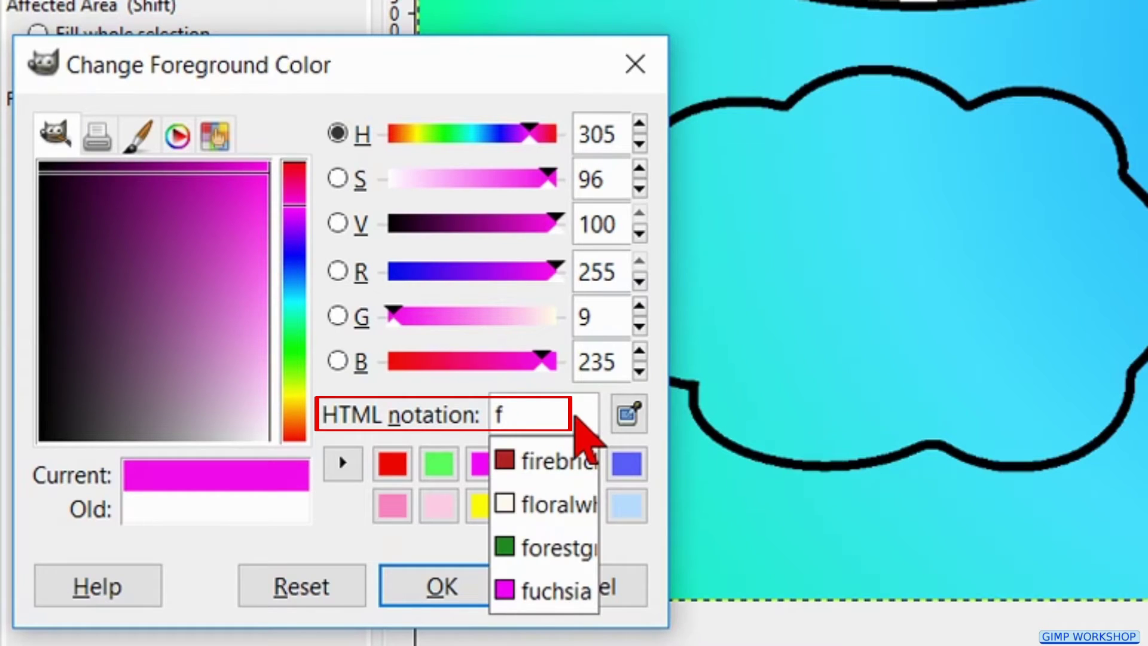
text(f)
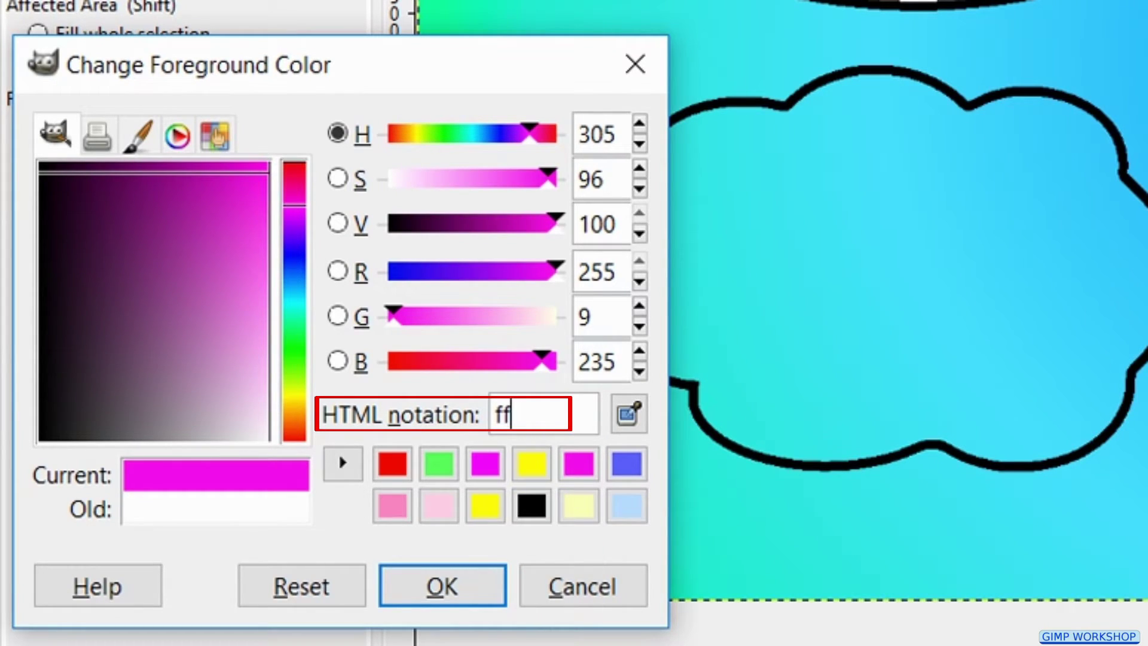
text(ff)
text(0)
text(9)
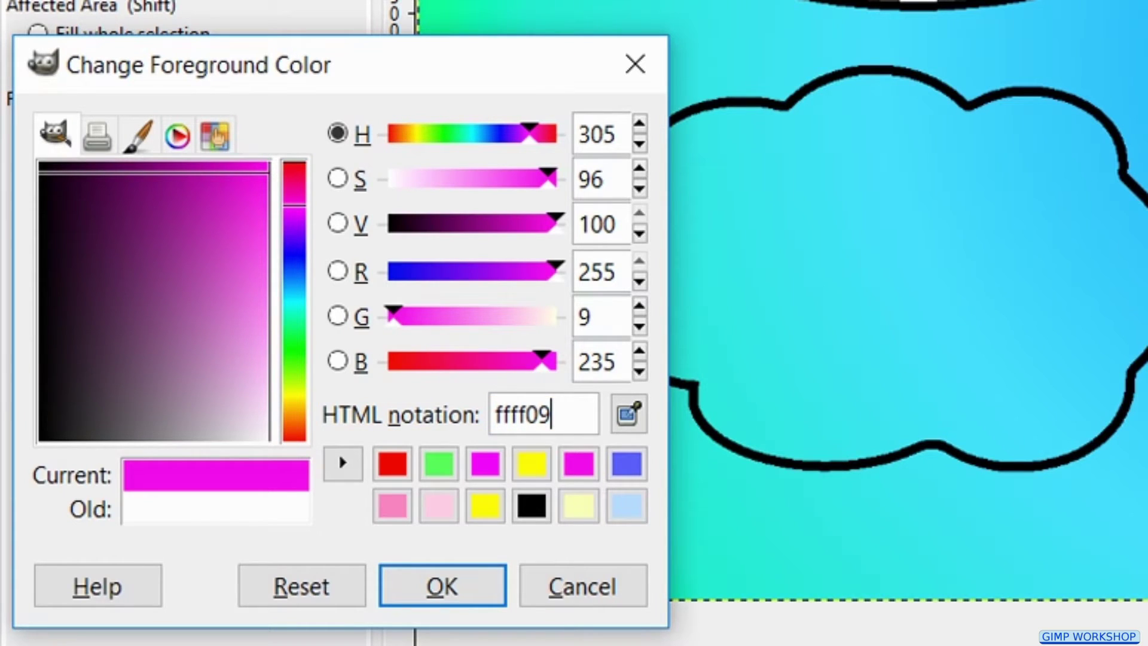
key(Return)
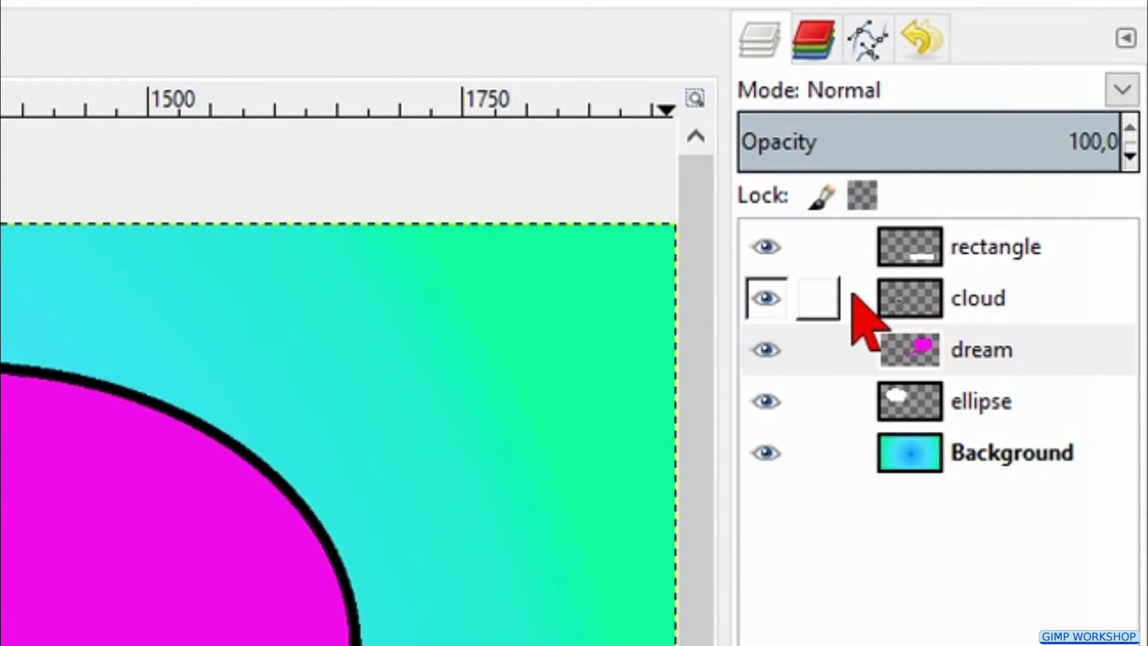
Fill the cloud bubble's layer with yellow and fit the whole image in the window
click(854, 295)
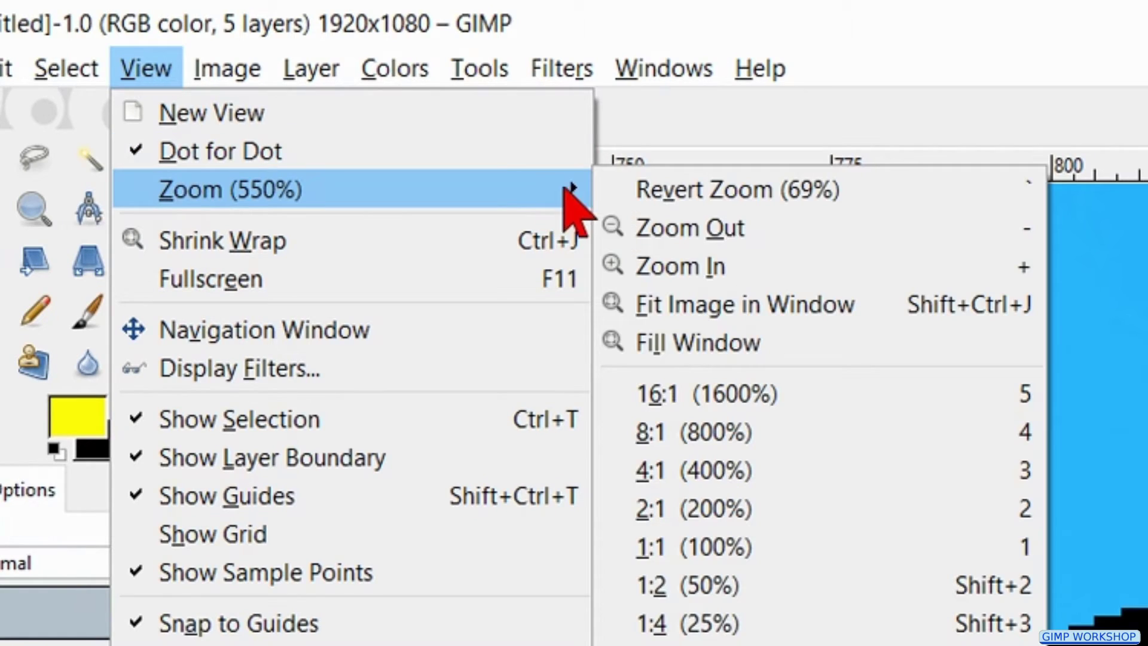
mouse_move(129, 73)
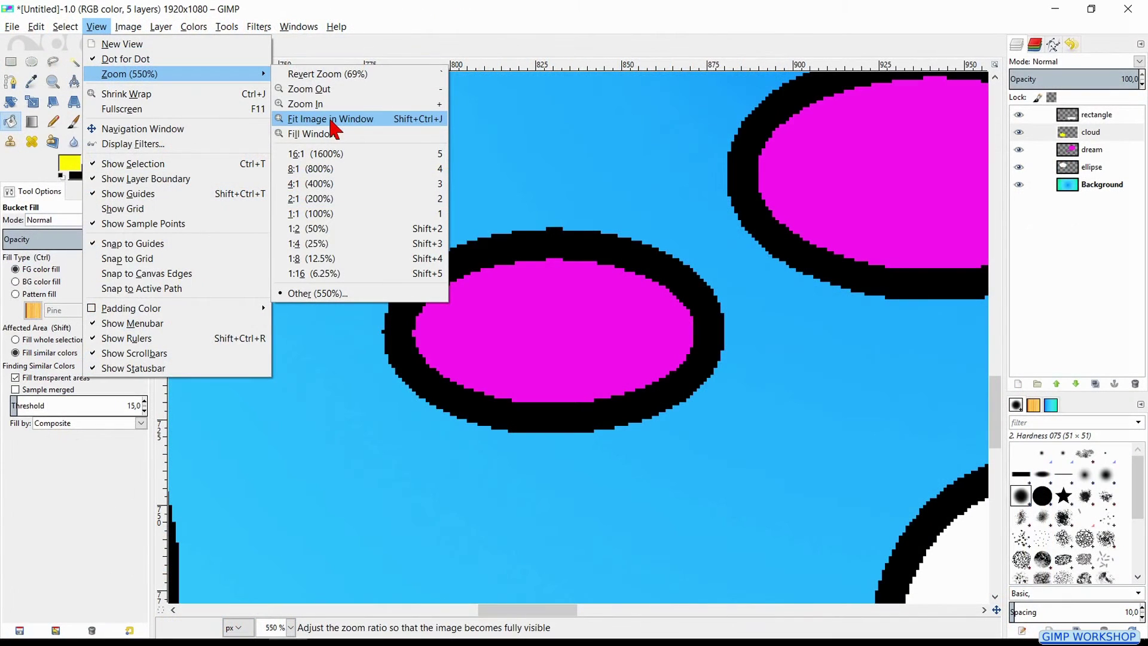
click(330, 120)
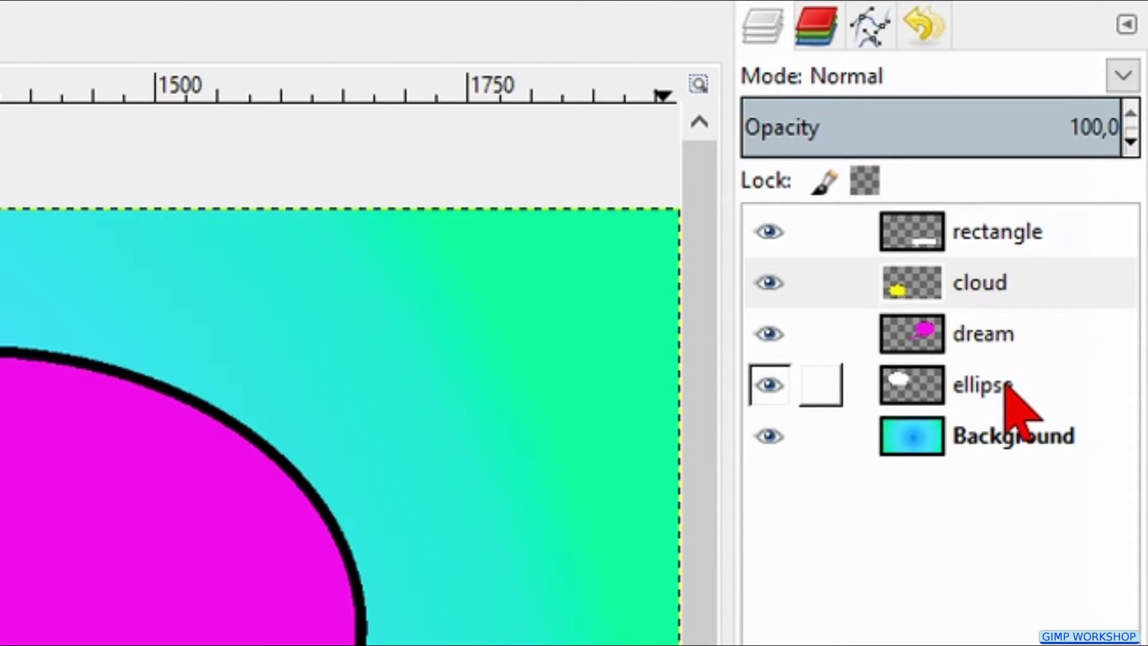
Move only the white oval bubble's layer slightly right and down
click(1008, 390)
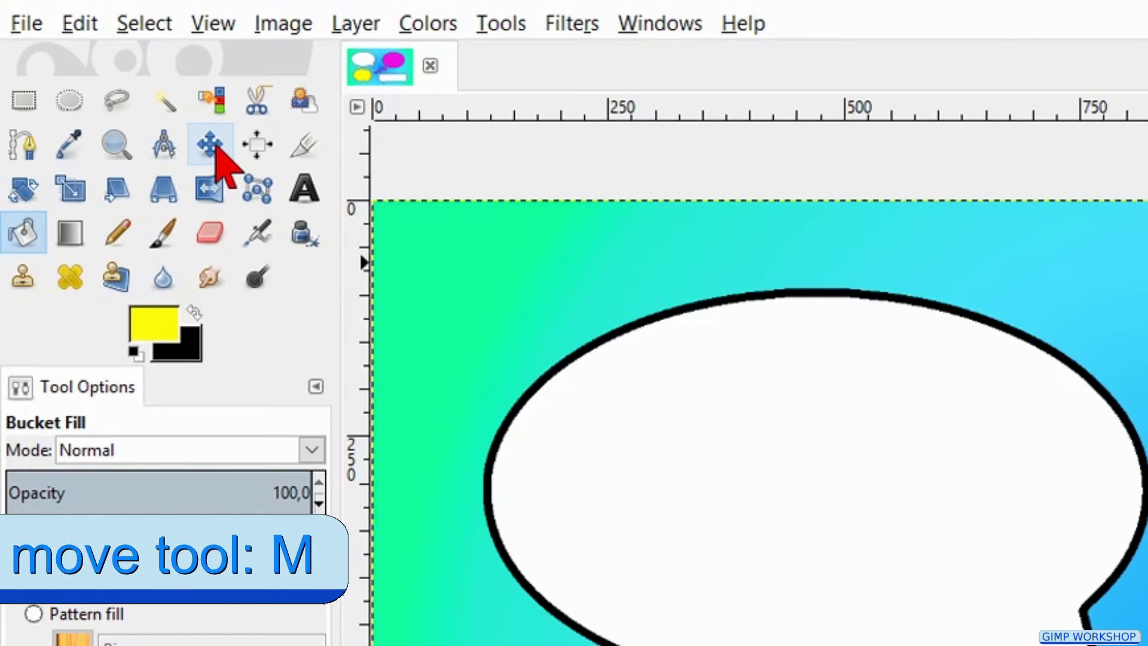
click(216, 146)
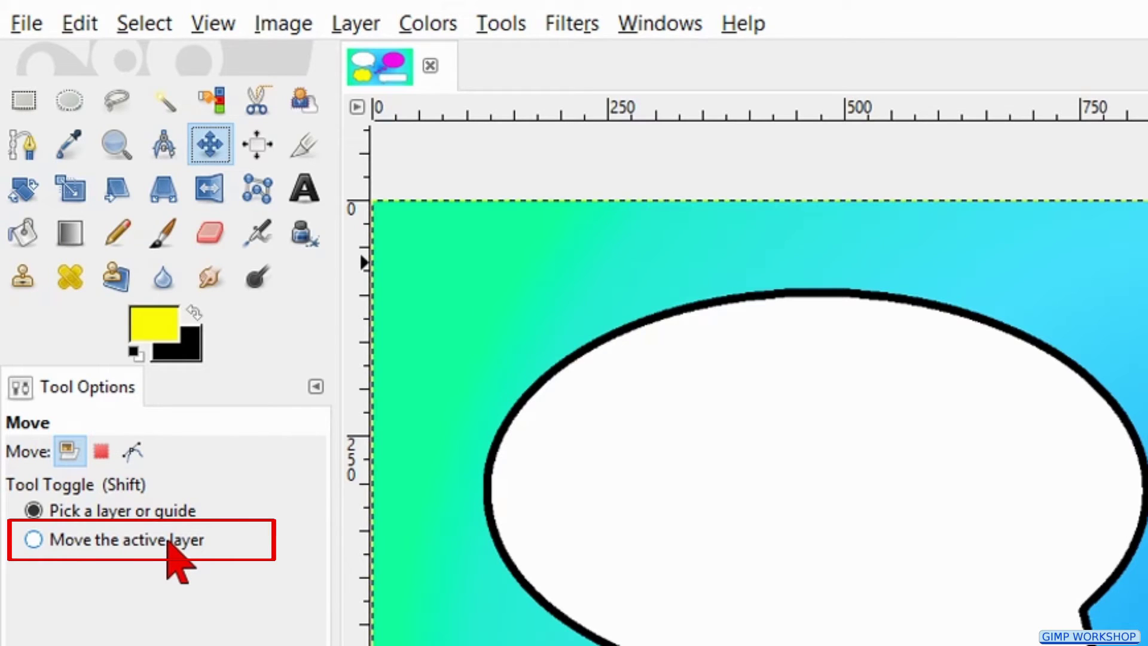
click(170, 539)
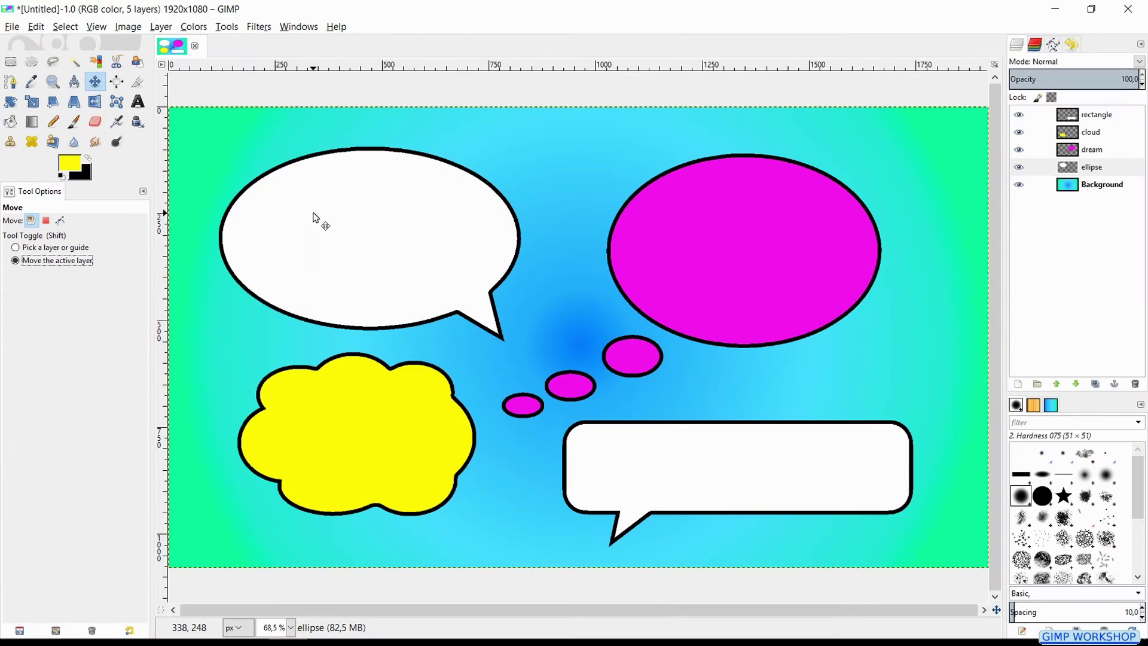
drag(314, 214, 337, 218)
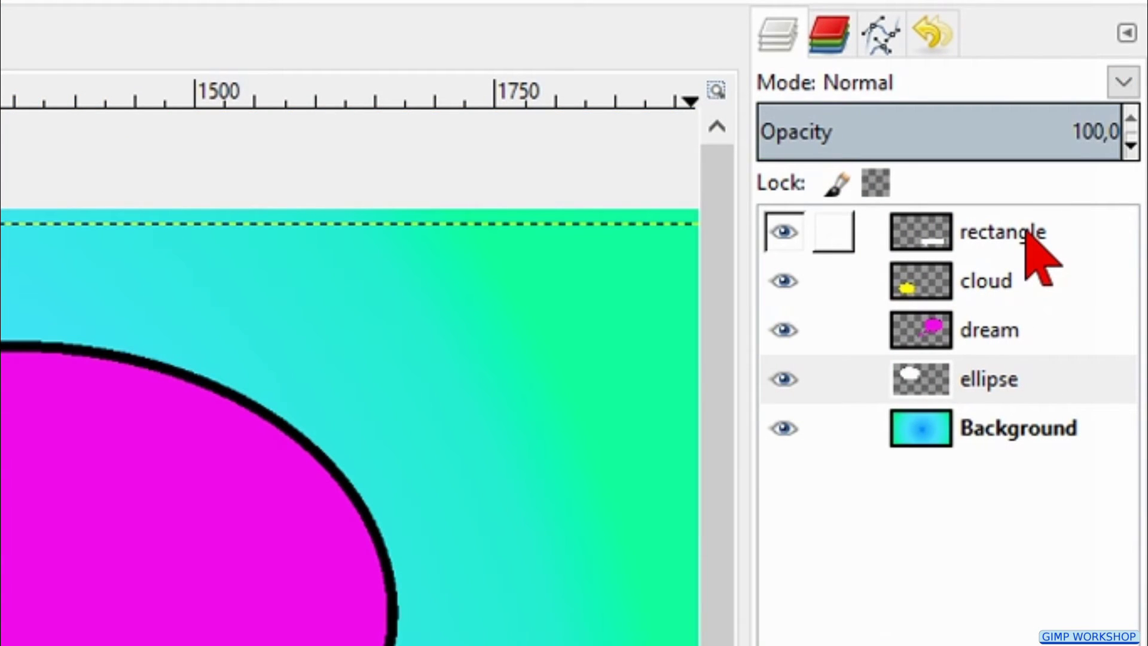
Reset colours to black and white and set the Text tool size to 200
click(1029, 236)
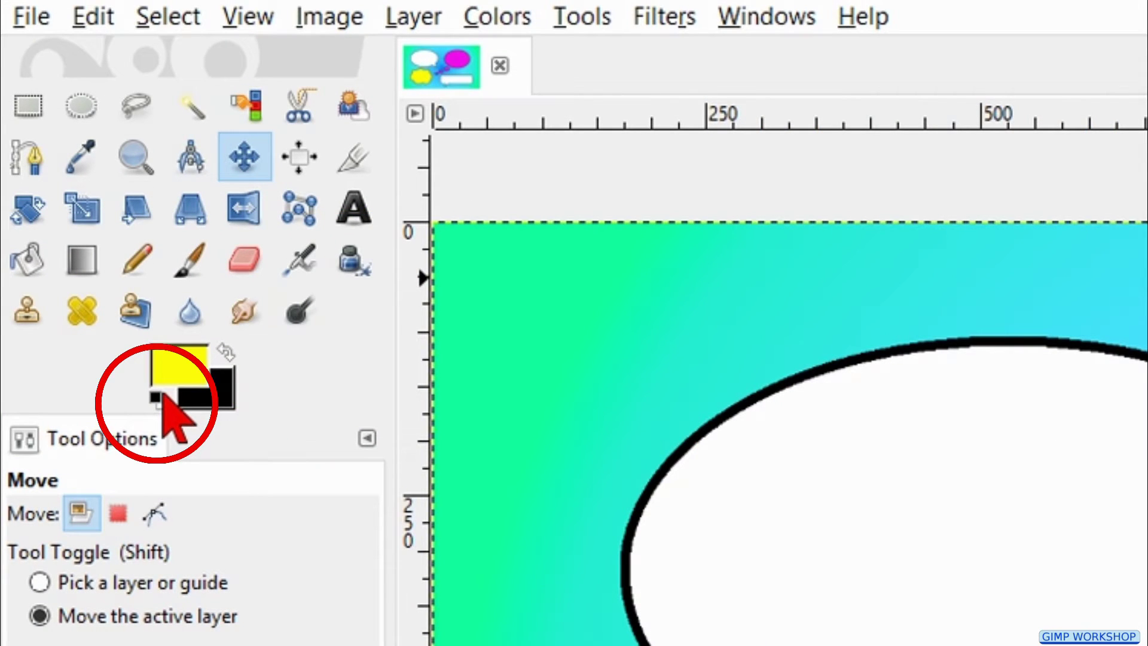
click(161, 395)
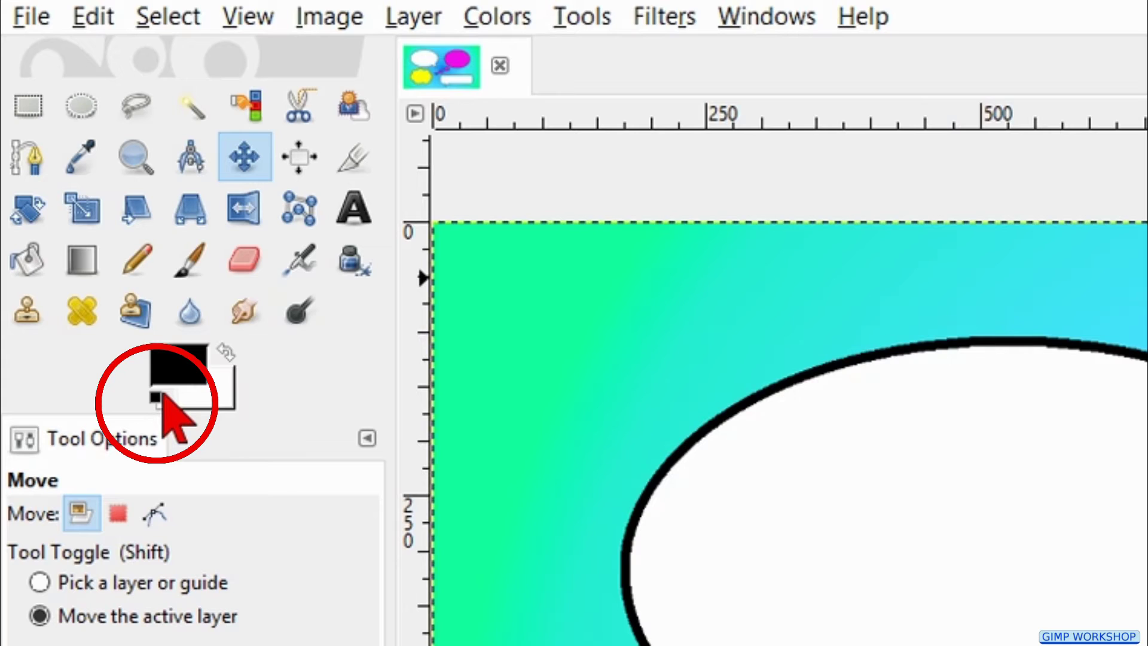
click(366, 221)
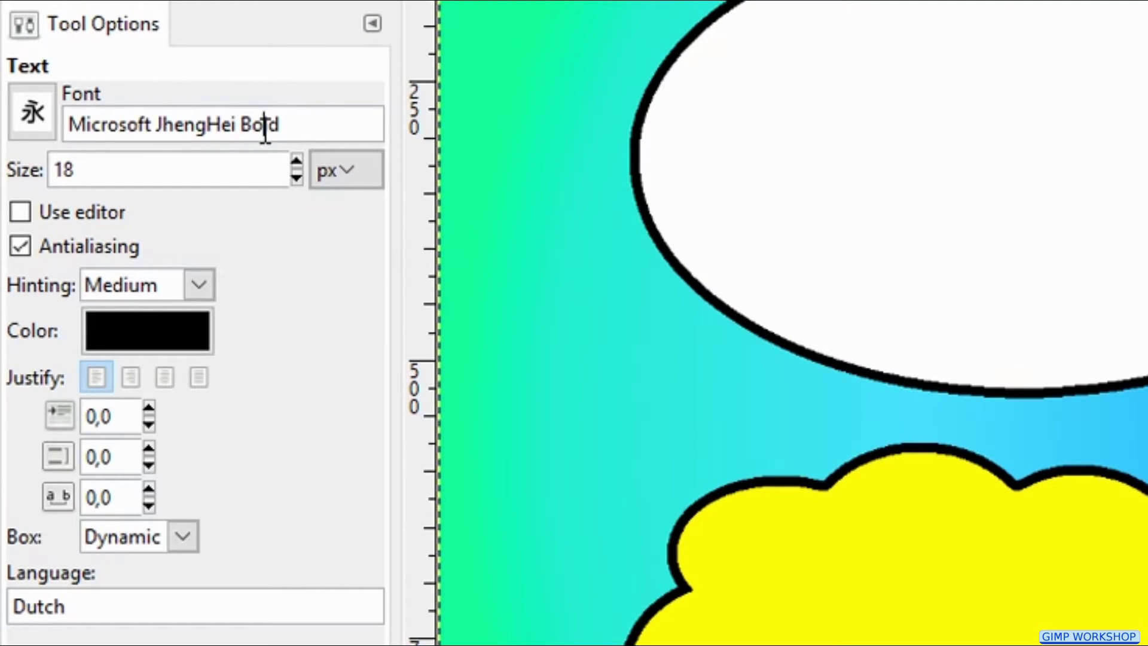
triple_click(265, 126)
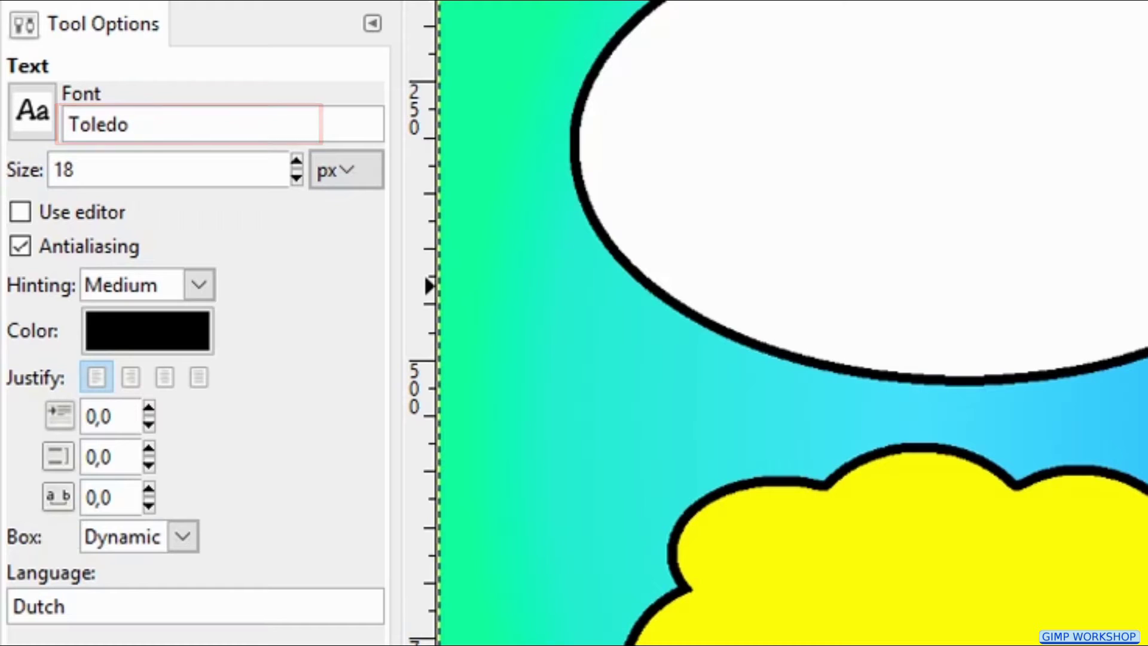
key(Tab)
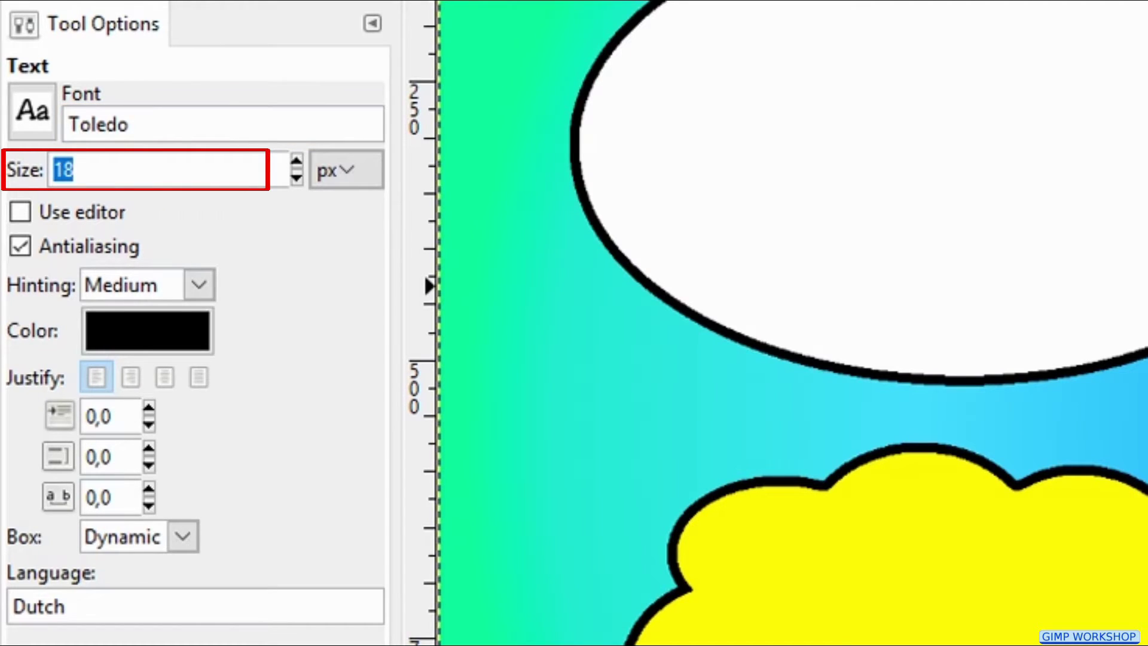
text(200)
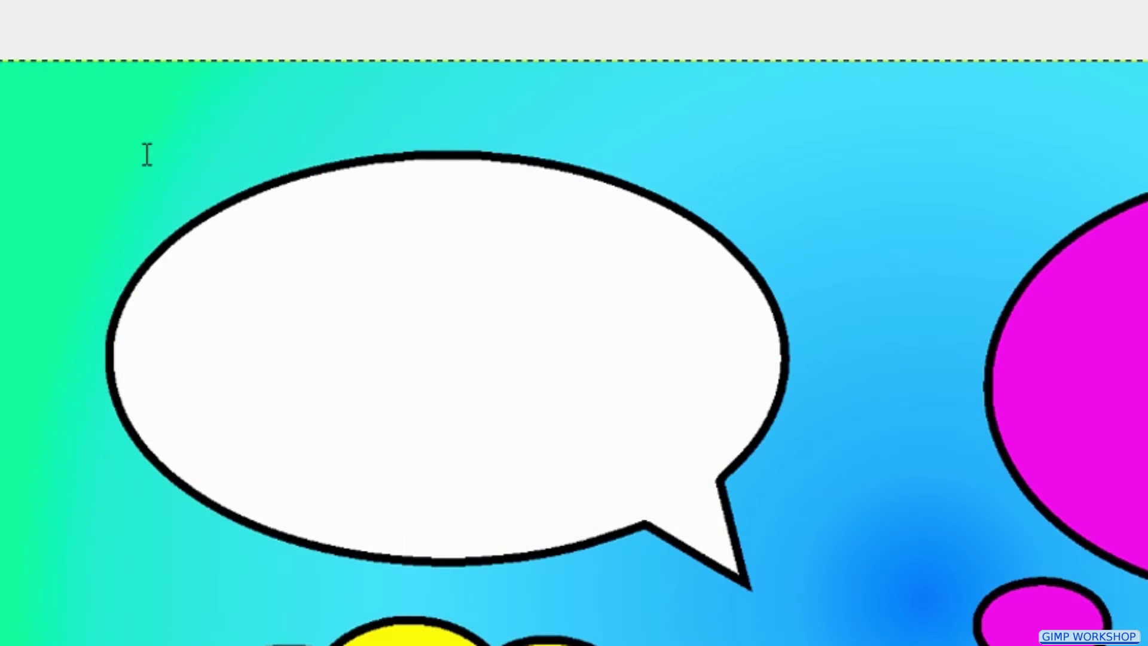
Type 'these' in a new text box and enlarge it to size 204
drag(147, 156, 827, 568)
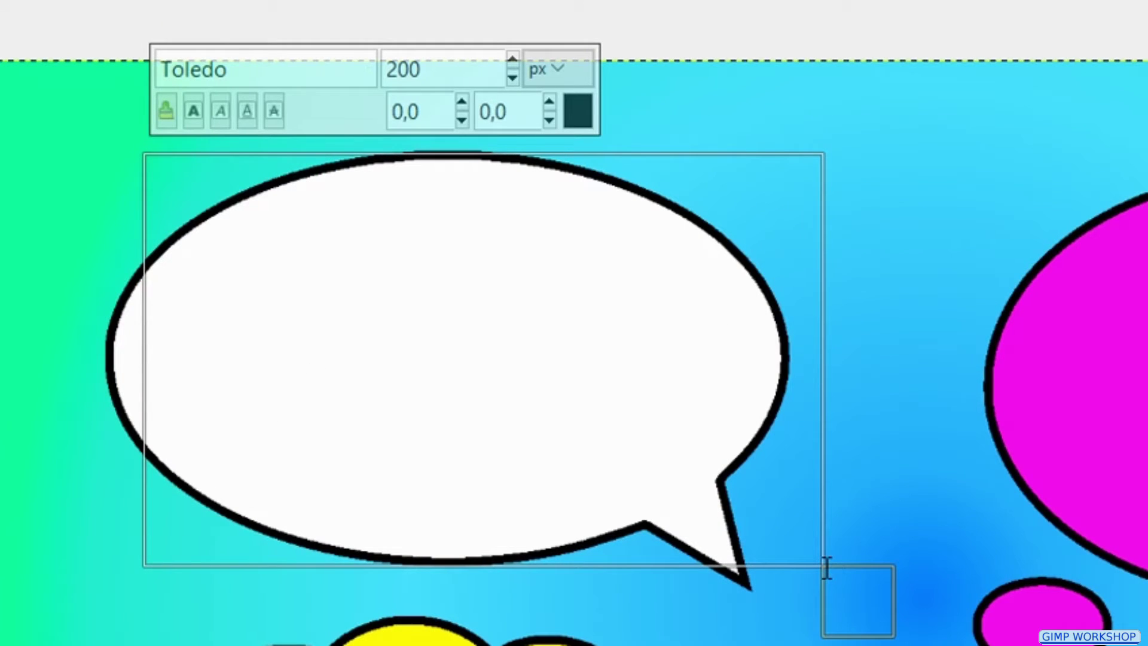
text(these)
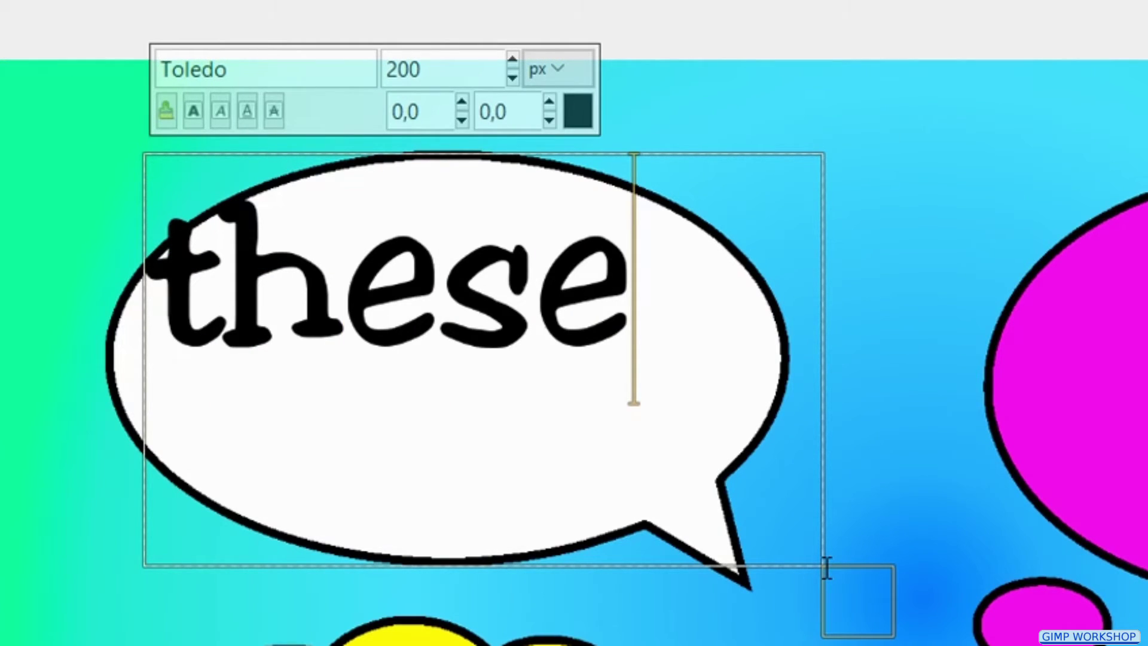
click(498, 296)
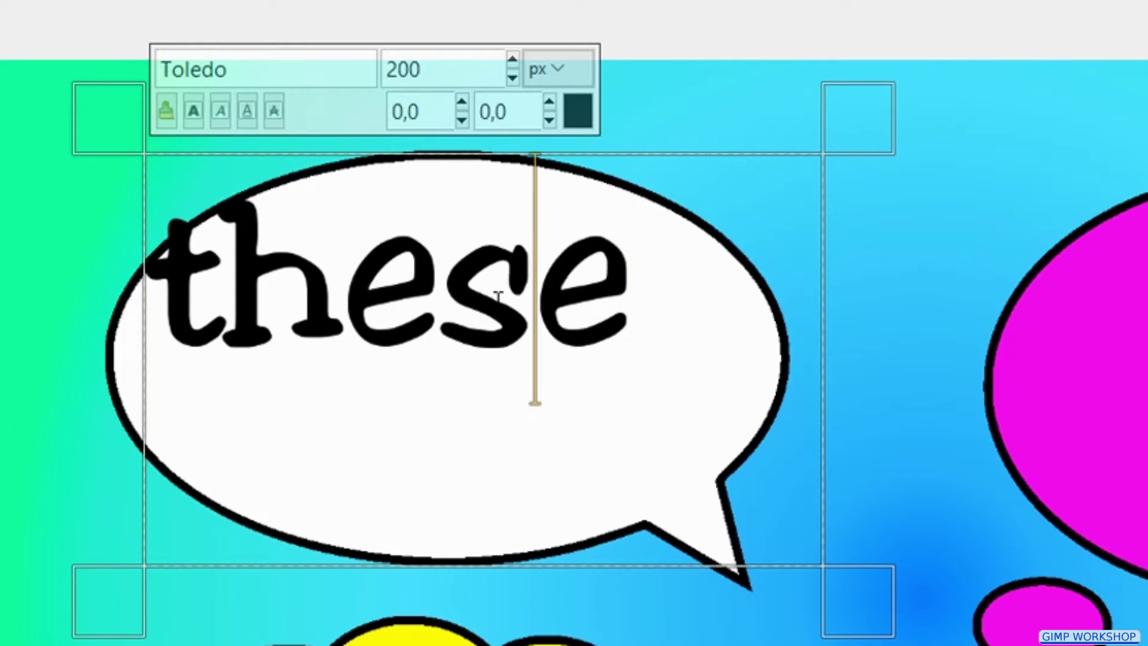
double_click(498, 299)
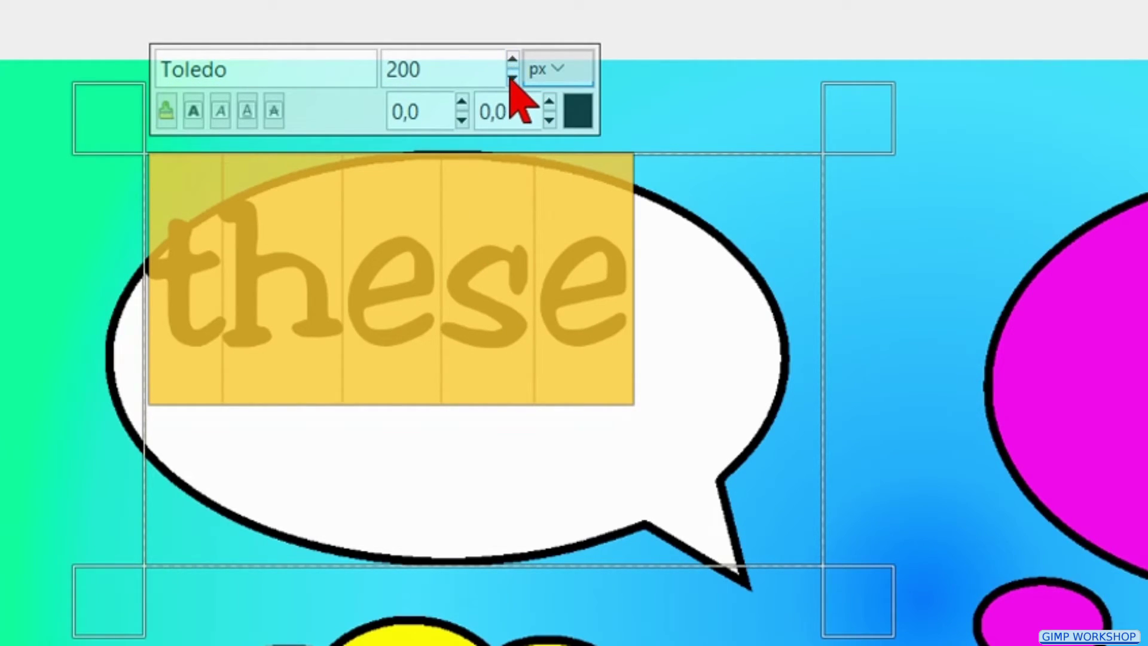
click(512, 60)
click(512, 59)
click(512, 60)
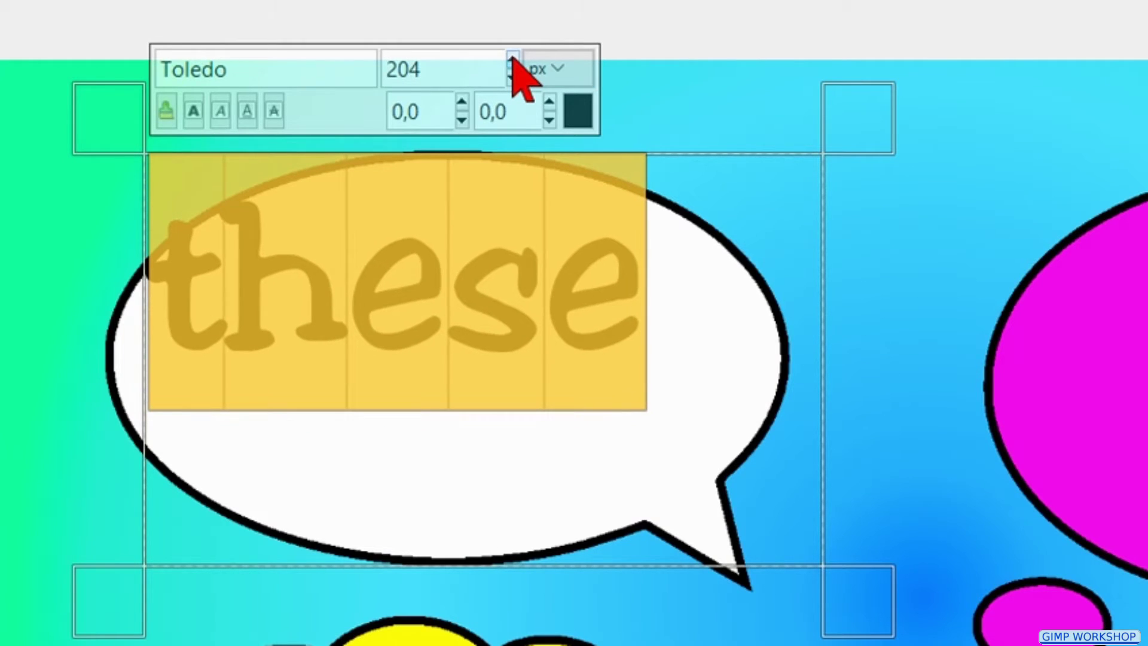
Reposition the text box so 'these' sits centred in the white oval
click(502, 301)
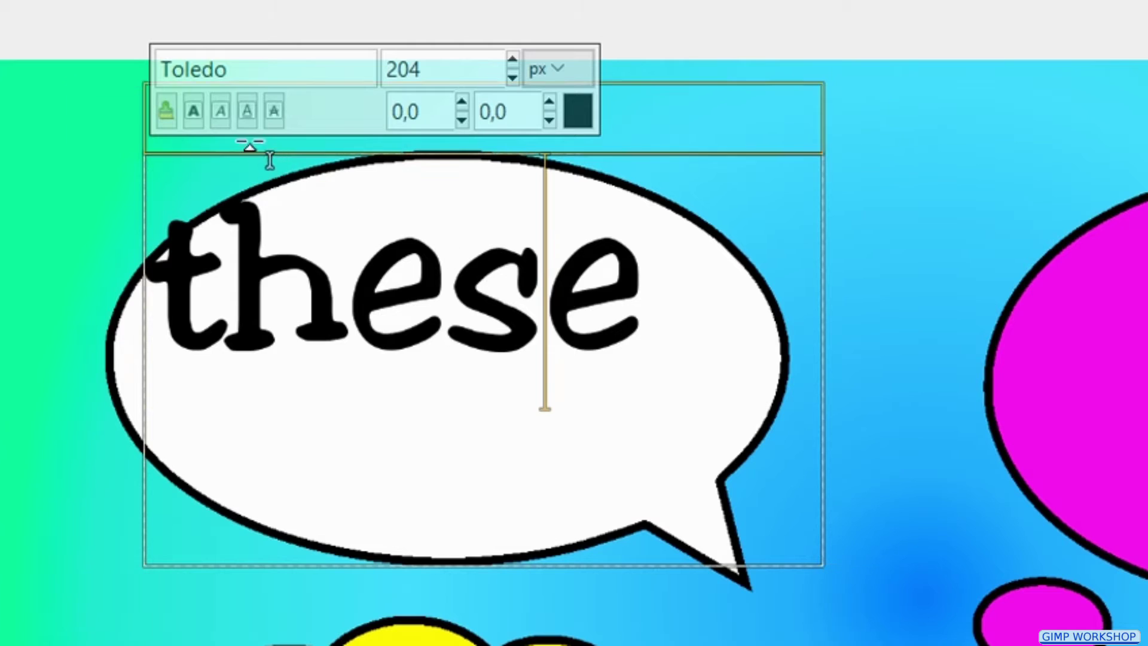
drag(112, 123, 155, 190)
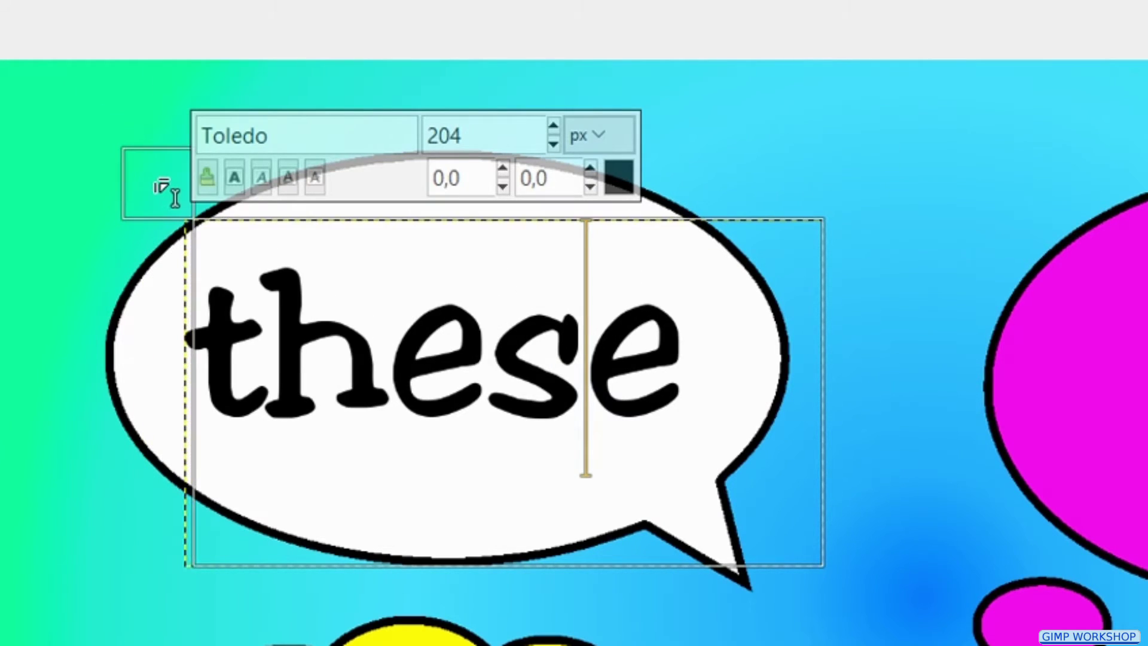
drag(155, 190, 175, 183)
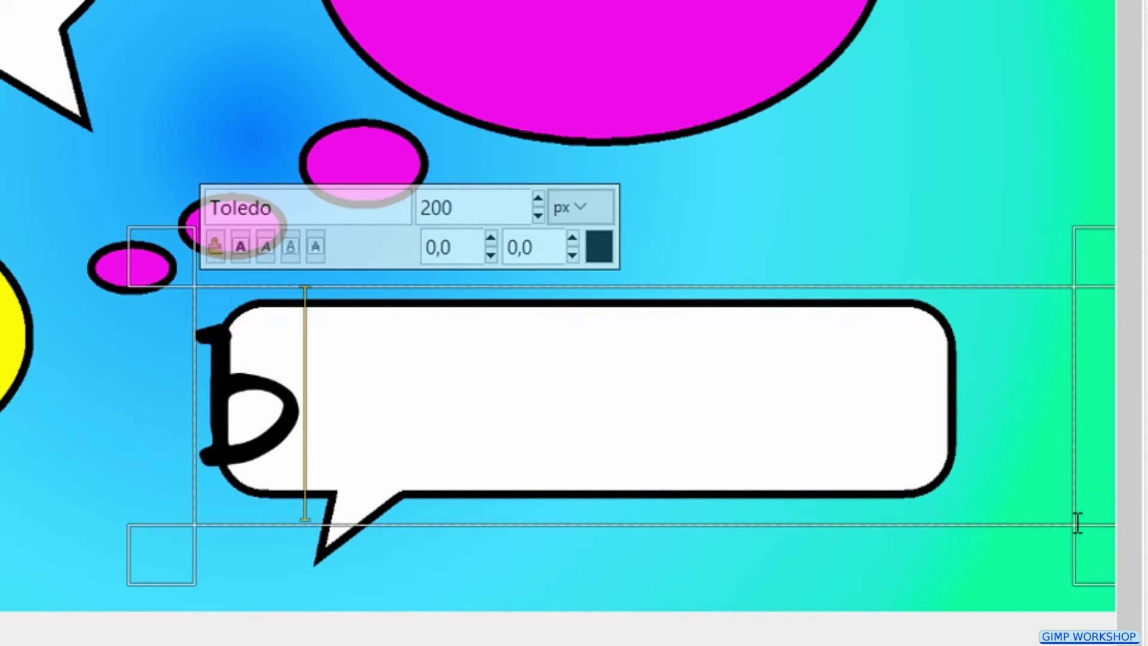
Type 'bubbles' and scroll the font choice to Vivian
text(ubbles)
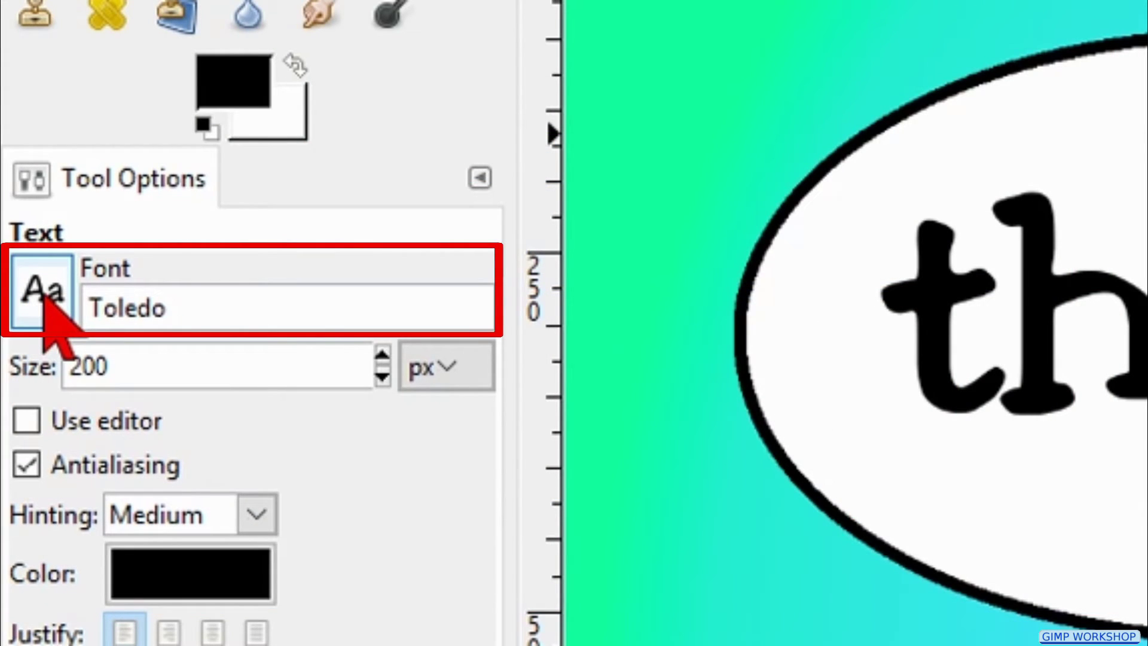
scroll(43, 297, down, 2)
scroll(43, 297, down, 1)
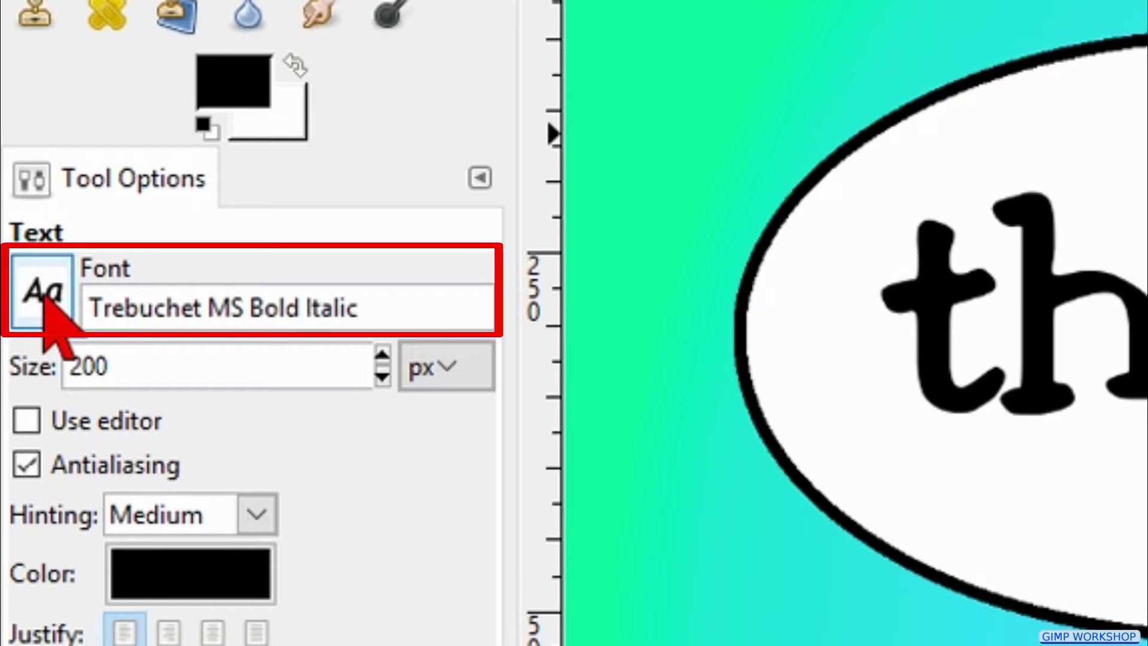
scroll(43, 298, down, 1)
scroll(43, 297, down, 1)
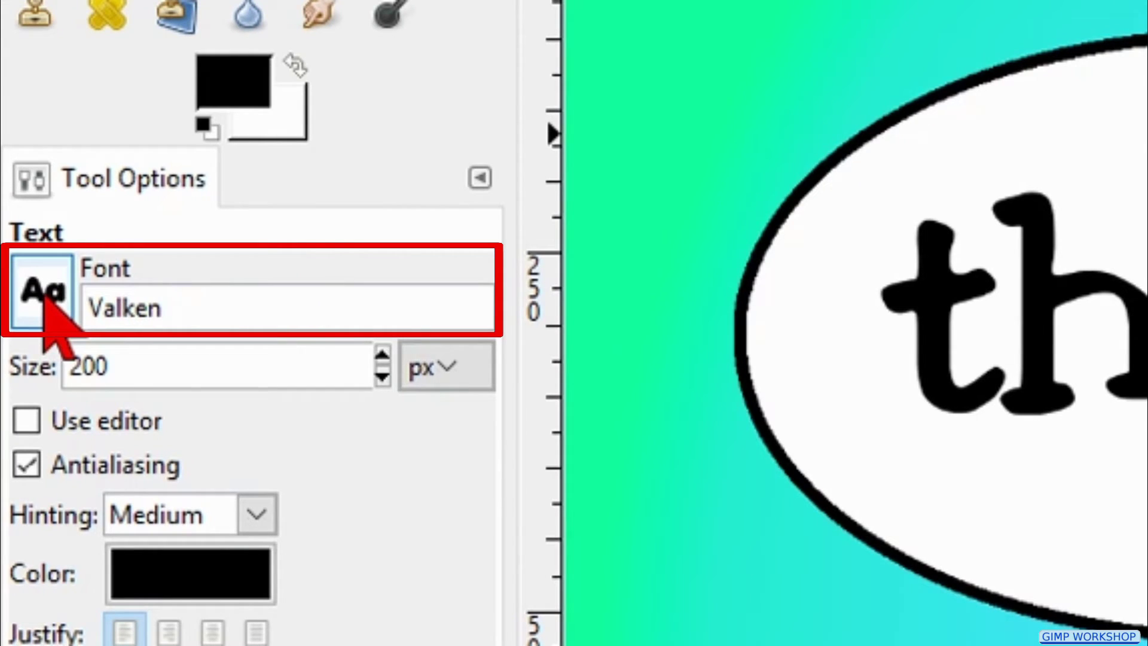
scroll(43, 297, down, 1)
scroll(43, 297, down, 1)
scroll(43, 297, down, 1)
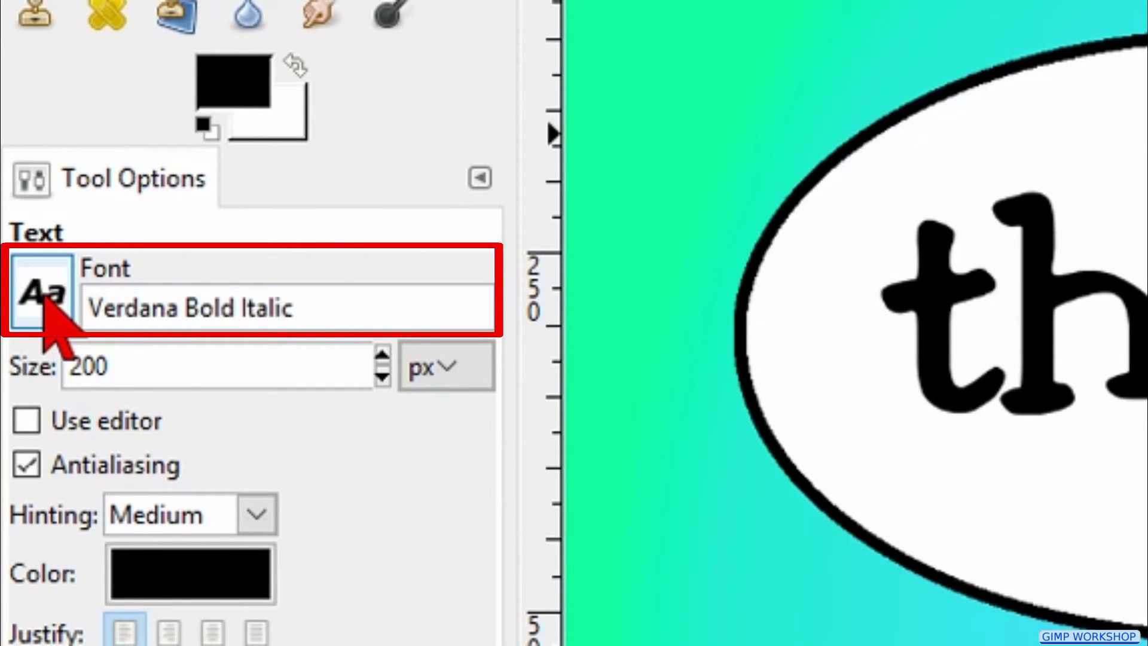
scroll(43, 297, down, 1)
scroll(43, 297, down, 1)
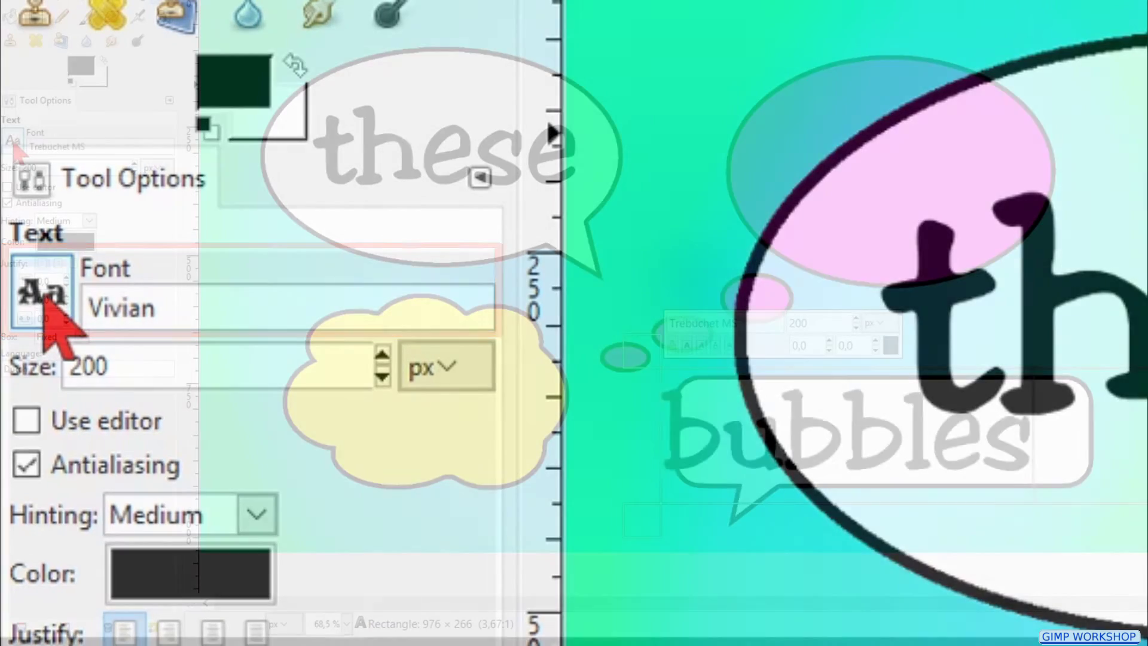
scroll(13, 149, up, 7)
scroll(14, 150, down, 2)
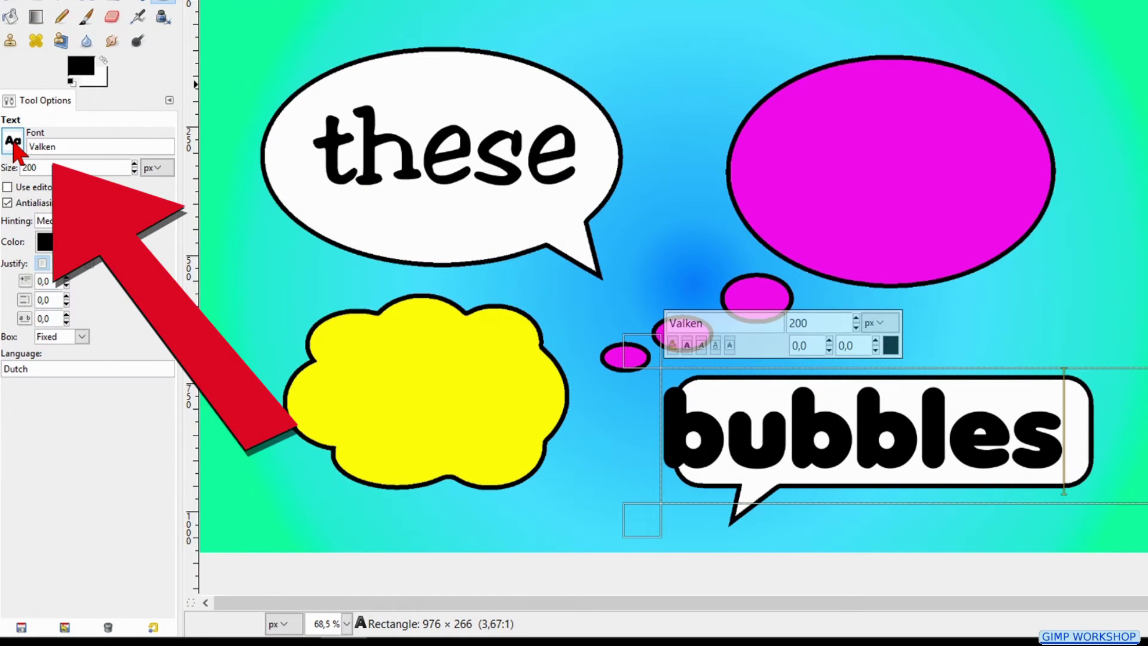
scroll(13, 150, down, 1)
scroll(13, 150, down, 1)
scroll(13, 150, down, 1)
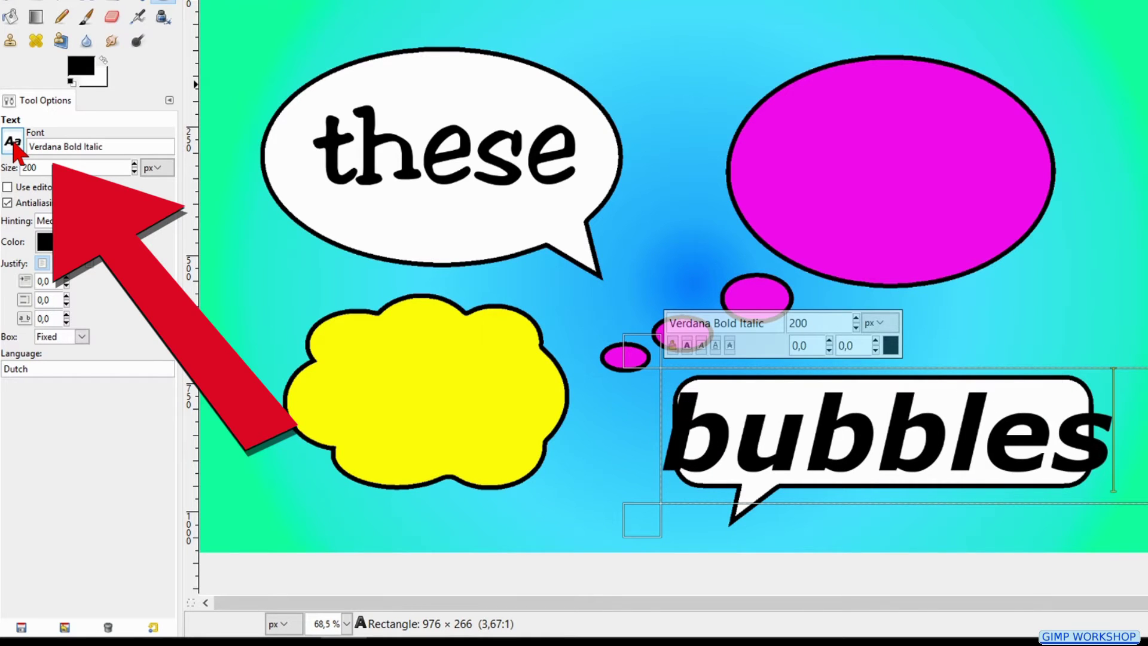
scroll(13, 150, down, 1)
scroll(13, 150, down, 1)
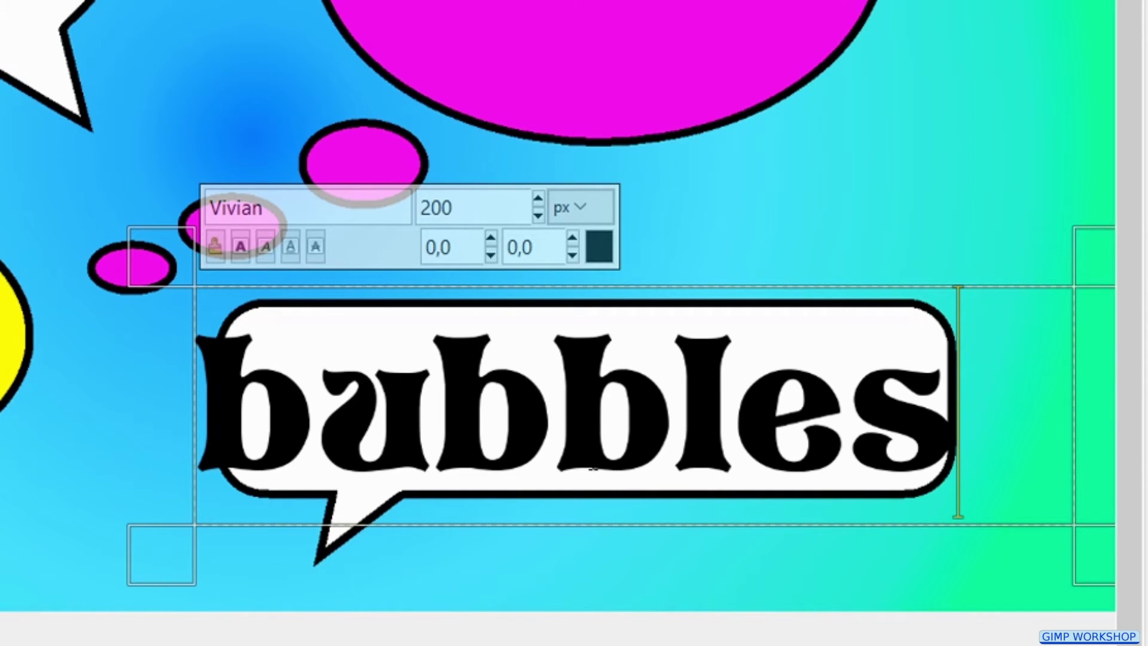
Resize 'bubbles' to 146 and shift it right to centre it in its bubble
click(601, 446)
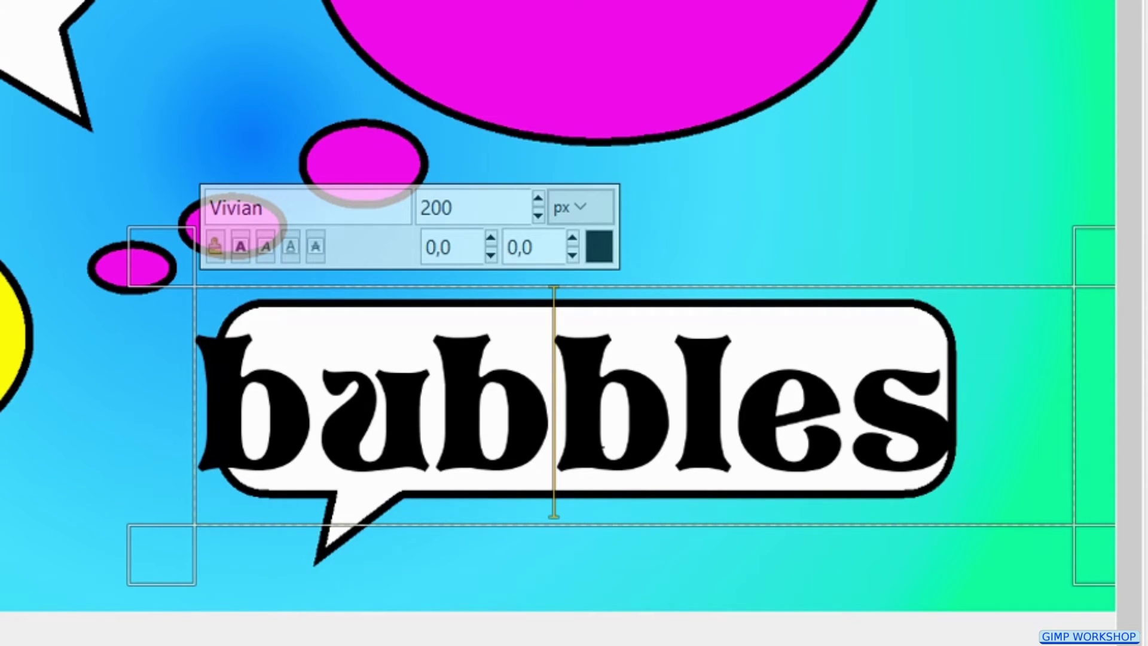
key(ctrl+a)
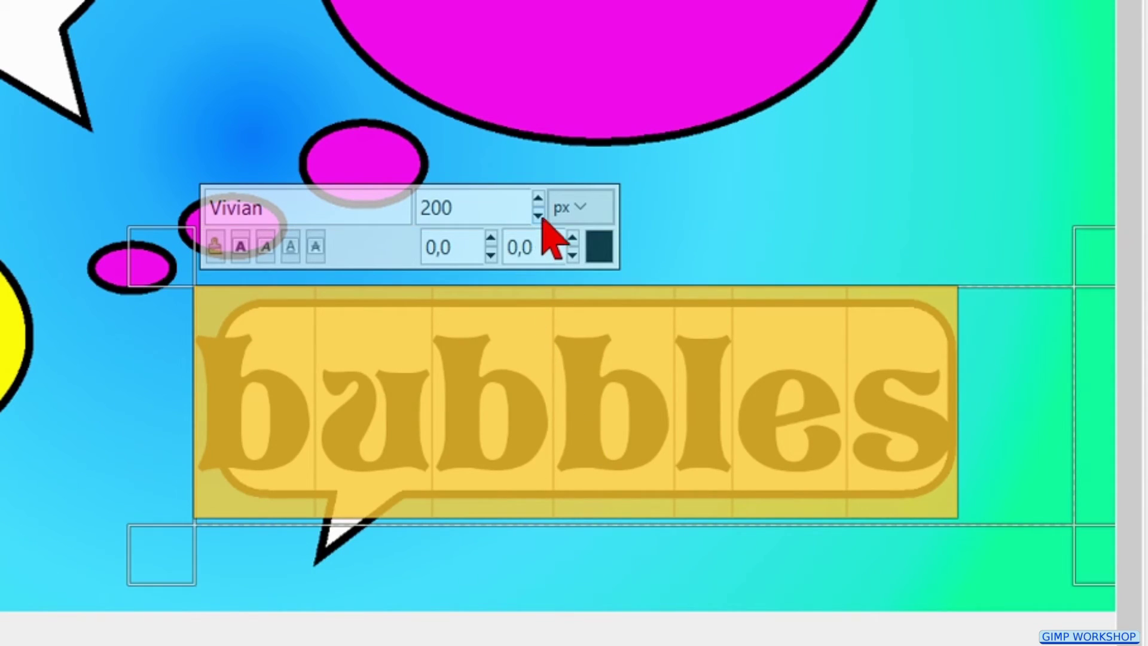
click(538, 215)
click(538, 215)
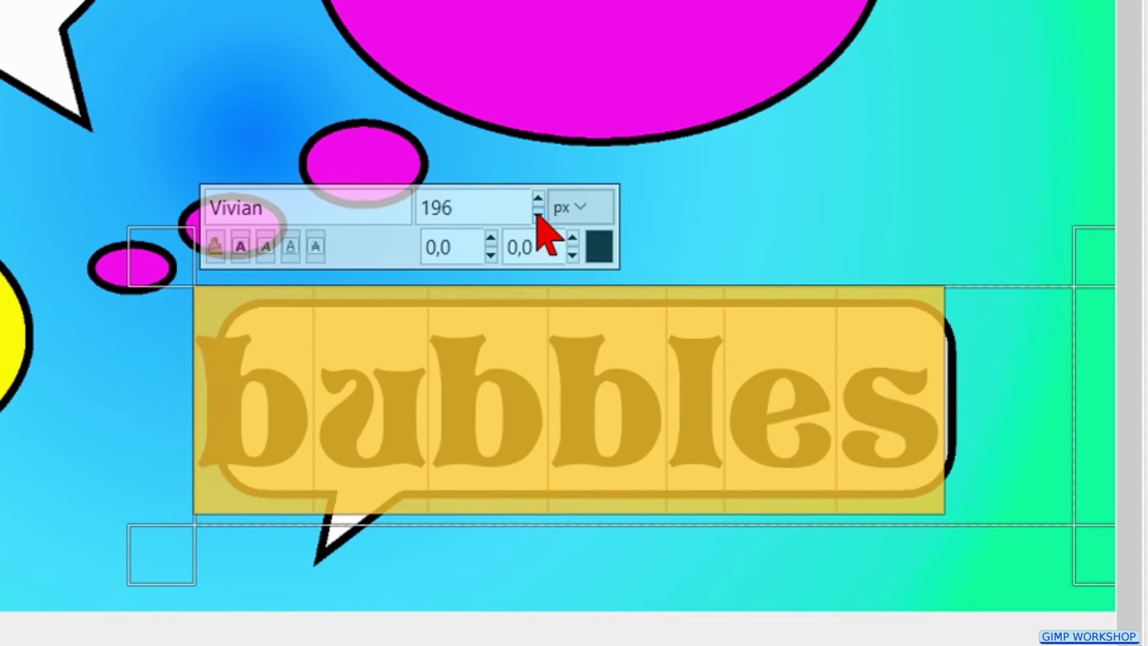
click(369, 359)
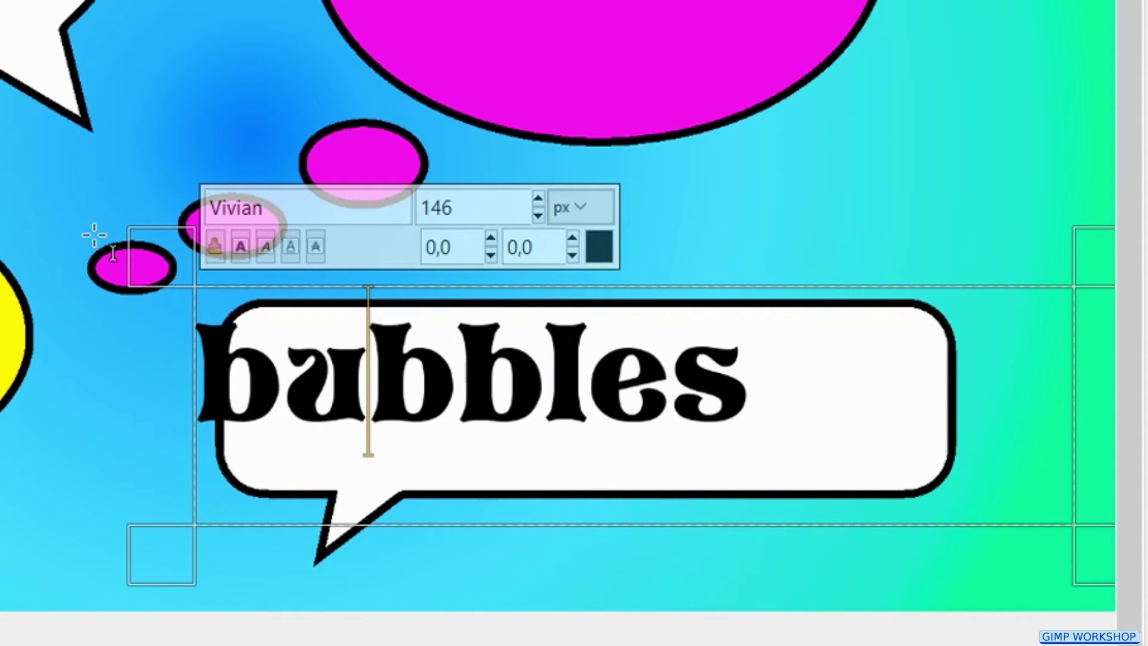
drag(243, 281, 277, 287)
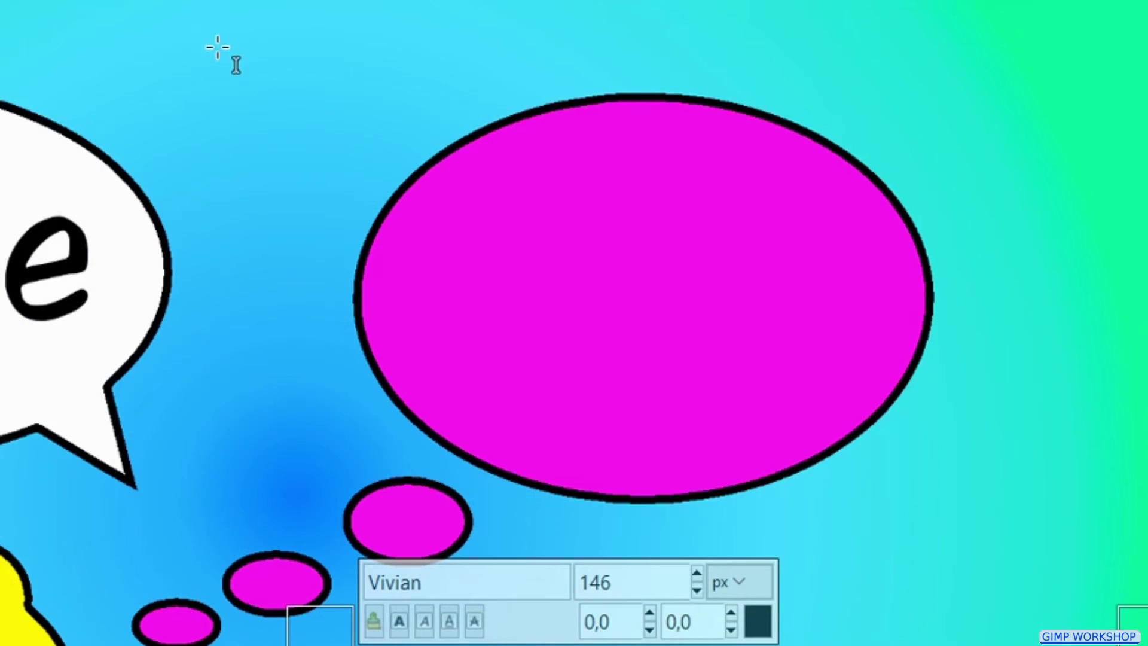
Type 'are' in a new text box over the magenta oval, set in Whimsy TT
drag(223, 79, 925, 490)
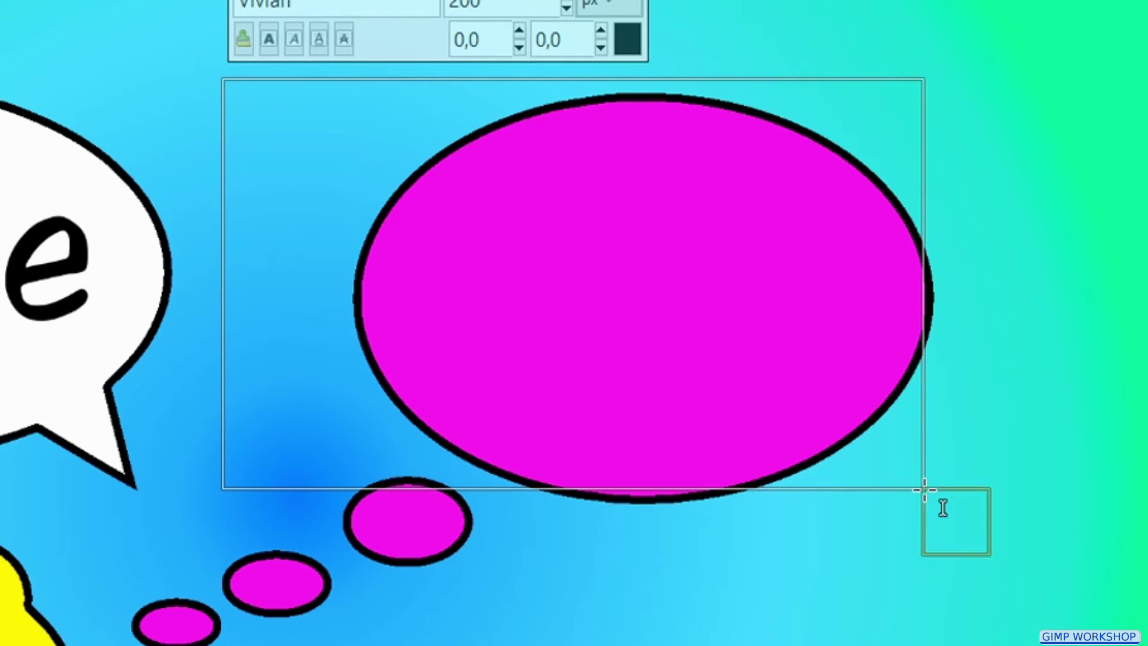
text(are)
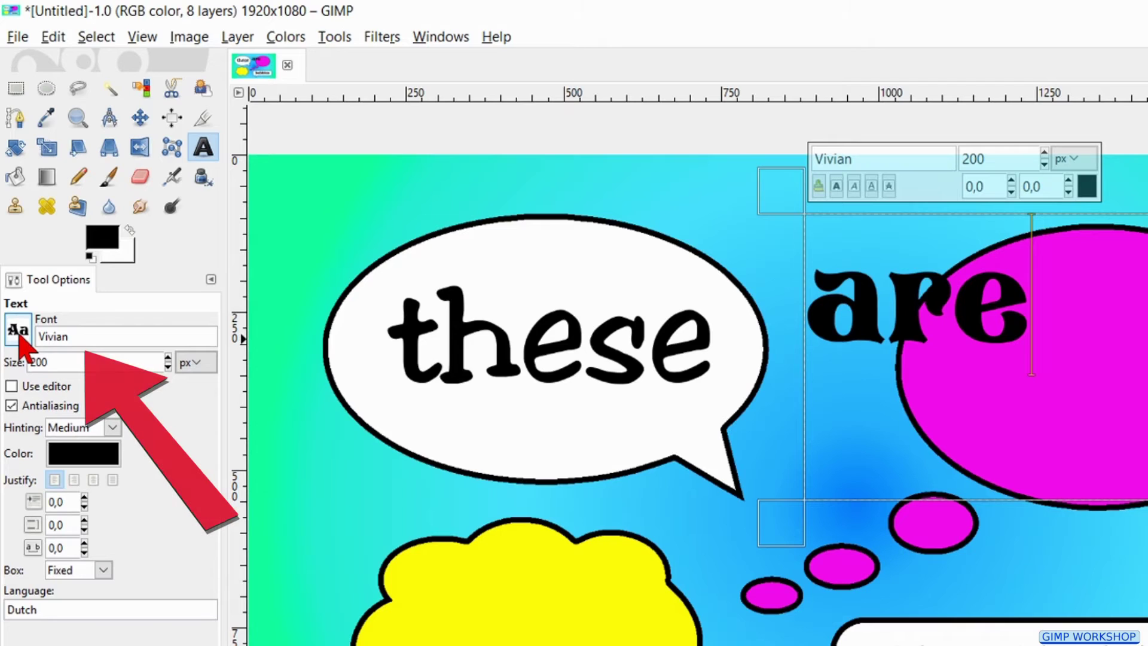
text(Vollkorn Bold Italic)
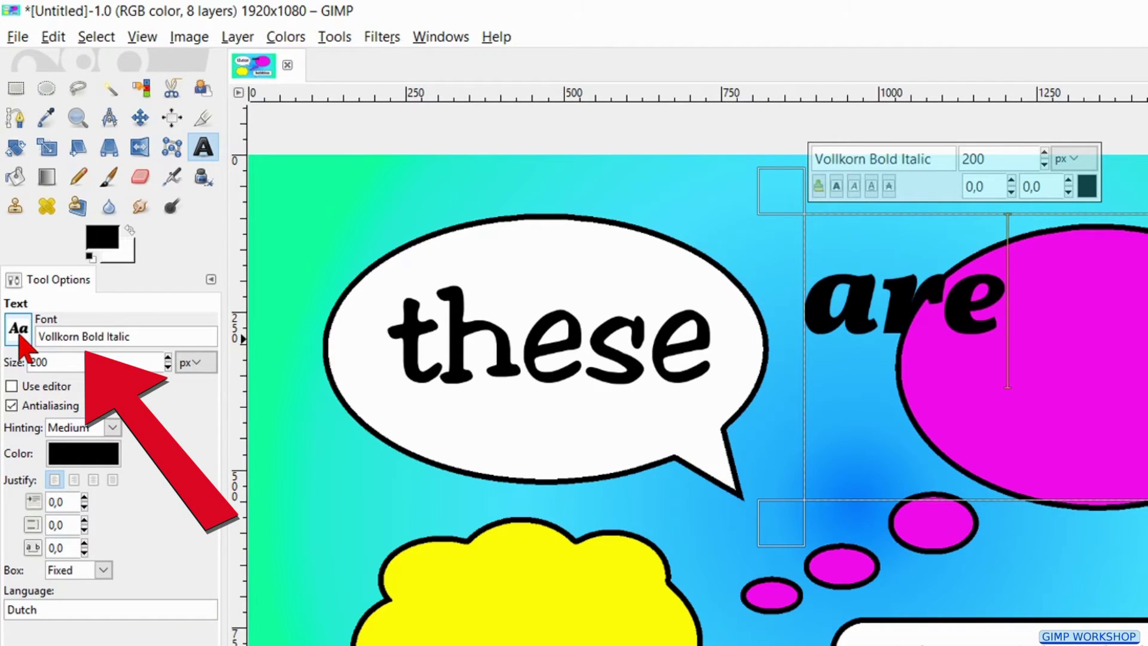
scroll(19, 338, down, 2)
scroll(20, 339, down, 1)
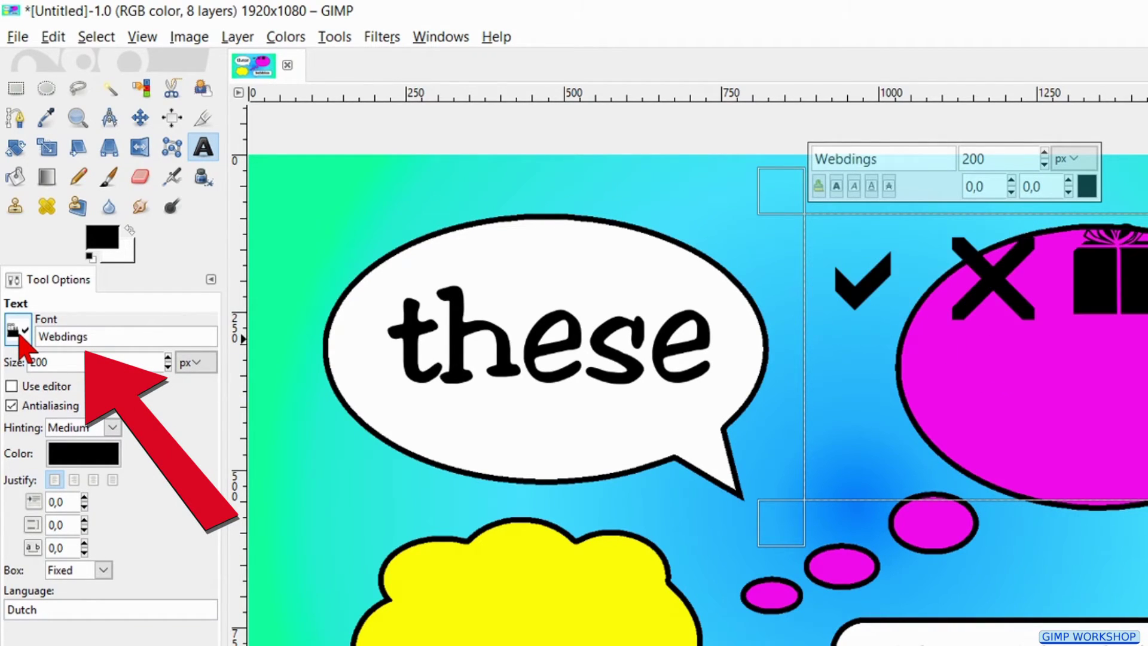
scroll(20, 338, down, 1)
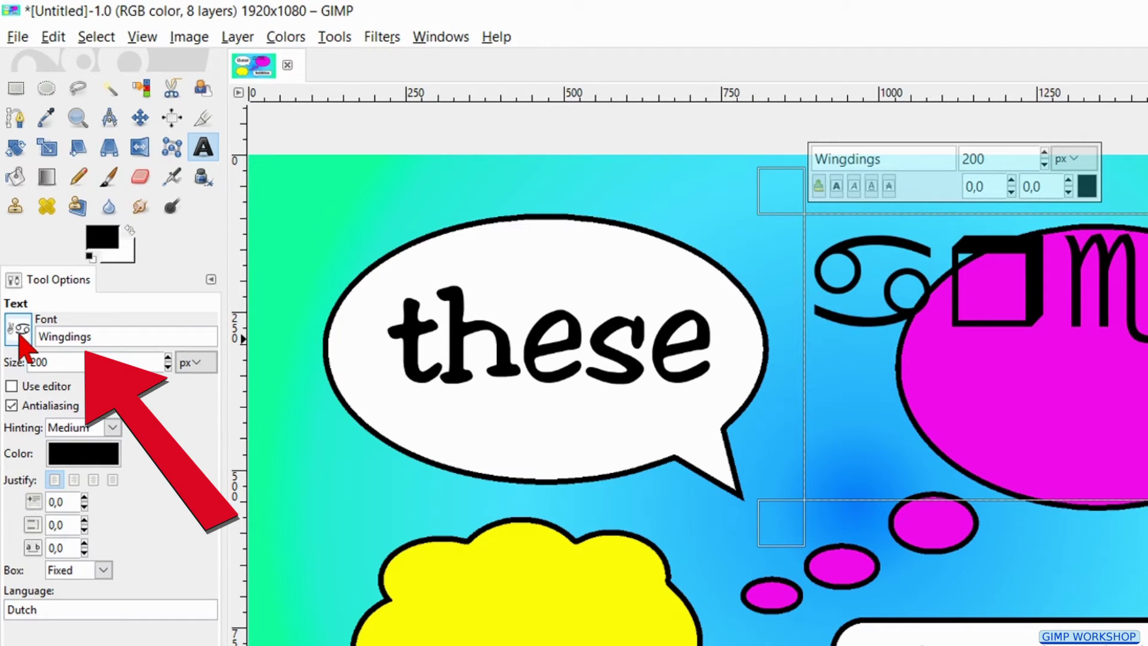
scroll(20, 339, down, 1)
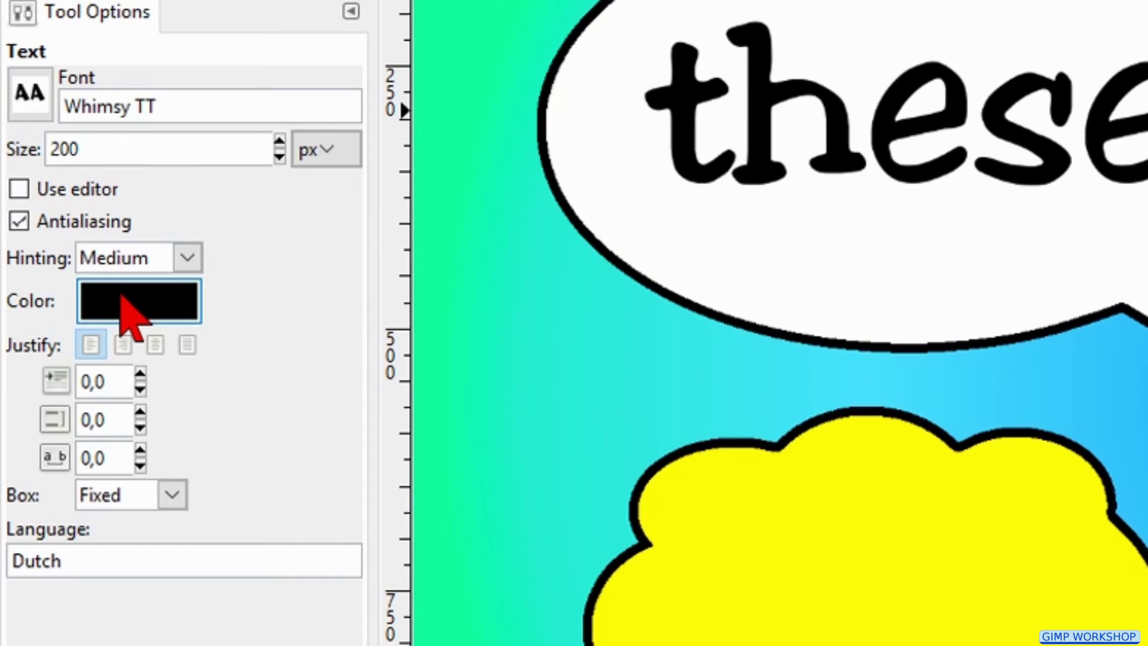
Change the ARE text colour to bright green 5cff5c
click(122, 296)
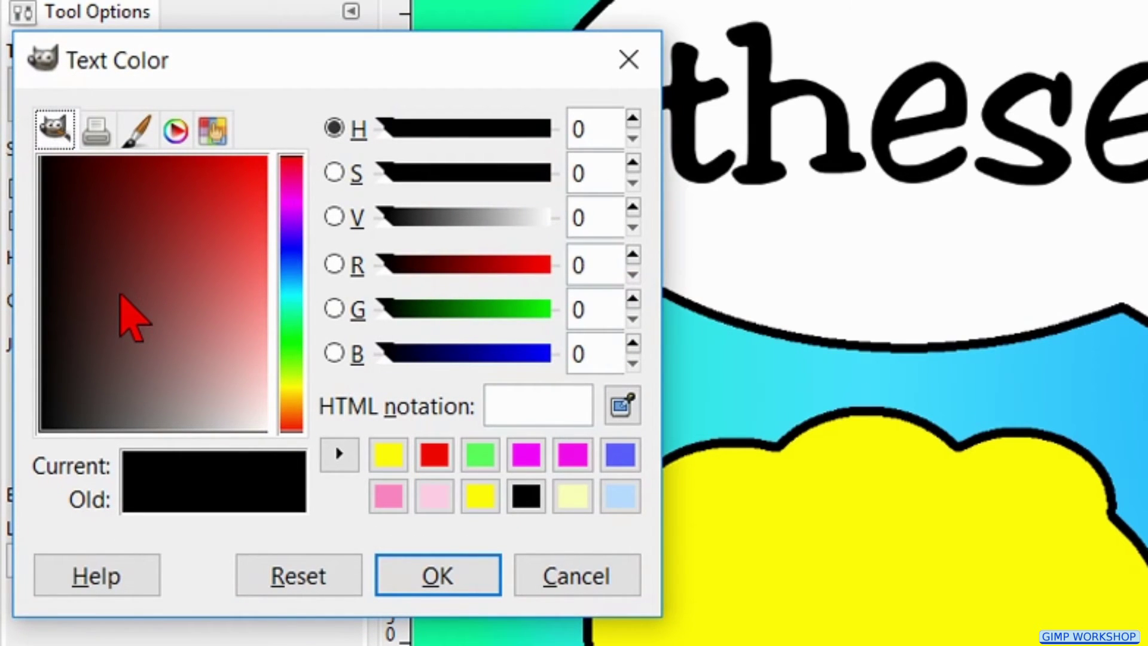
click(585, 397)
text(5)
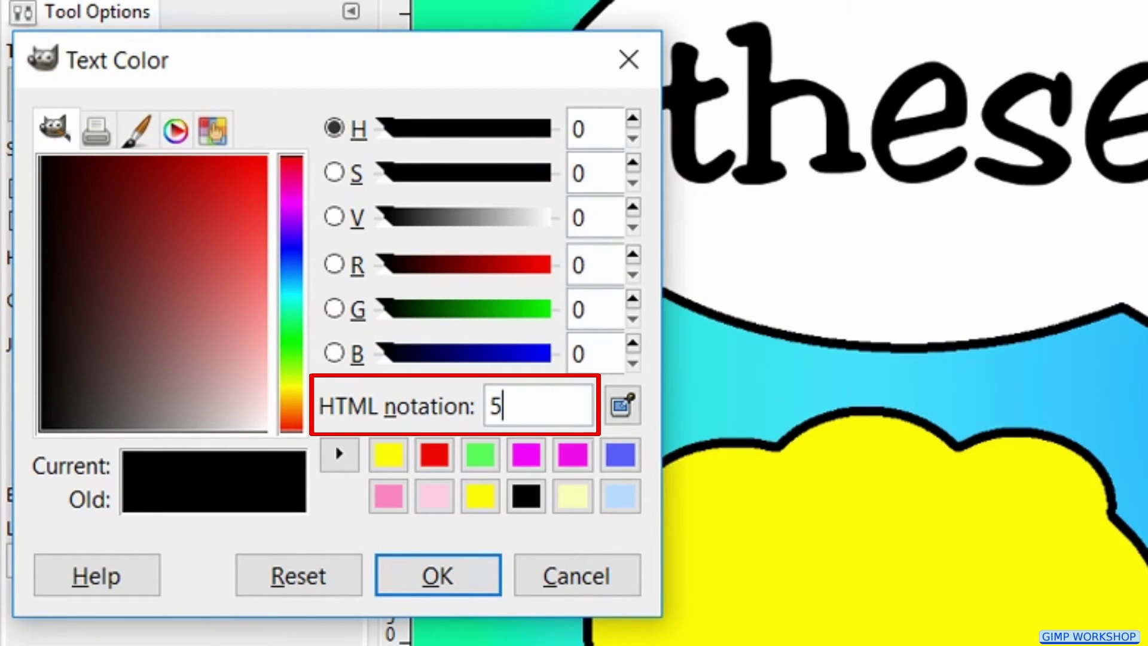
text(cf)
text(f5)
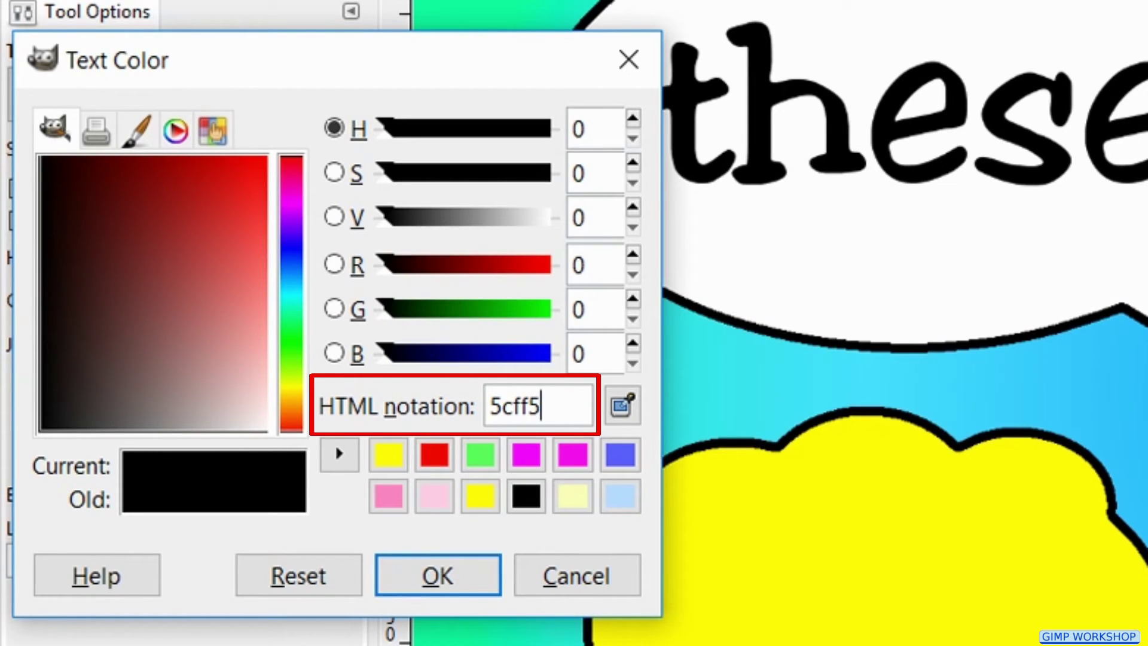
text(c)
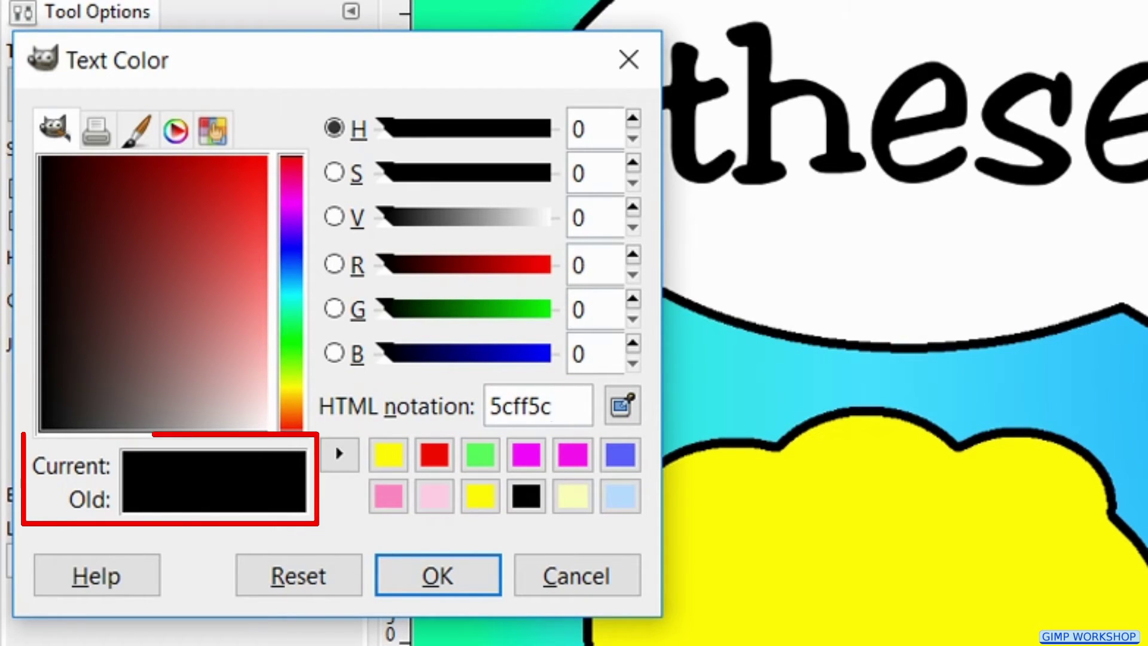
key(Return)
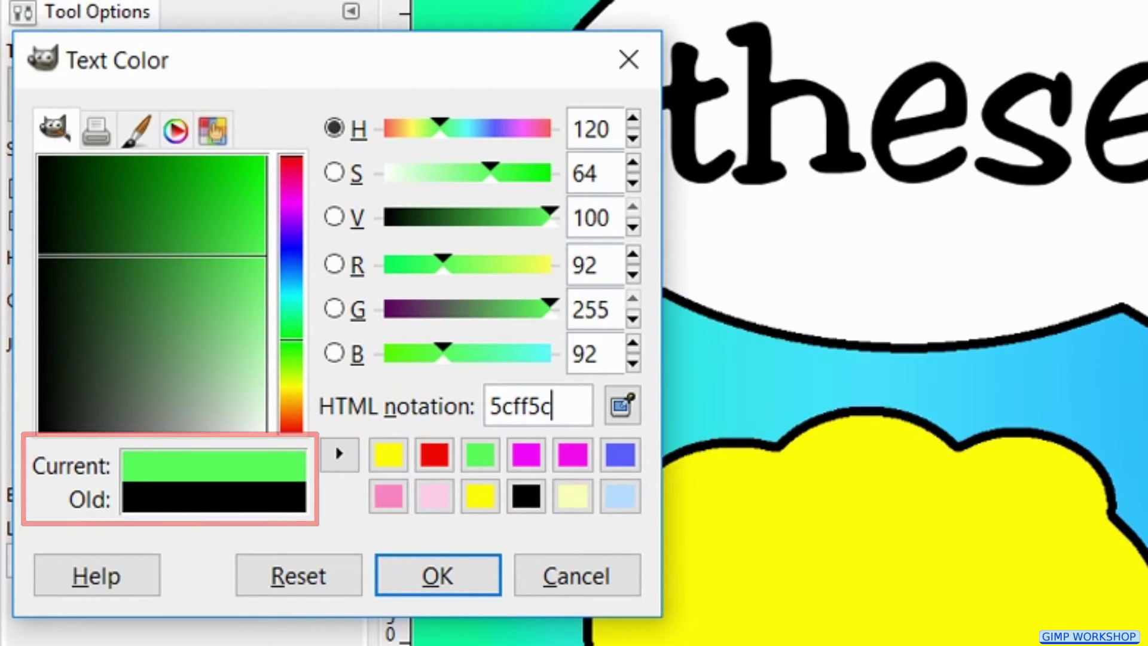
click(473, 567)
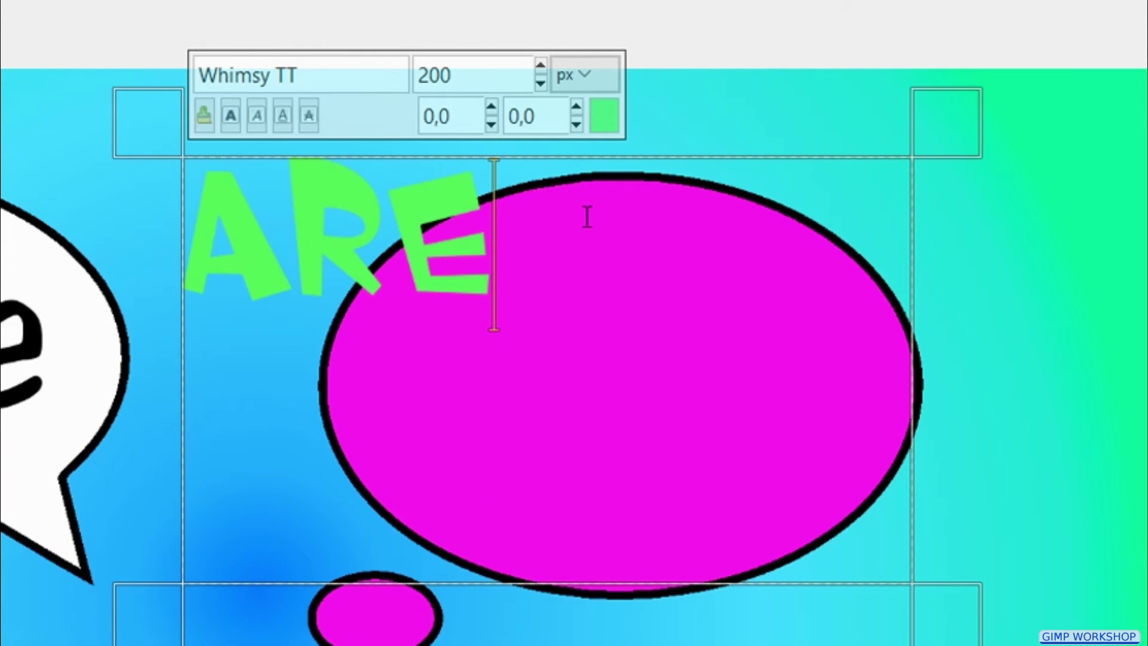
Select the ARE text and enlarge it to 254 px
double_click(418, 208)
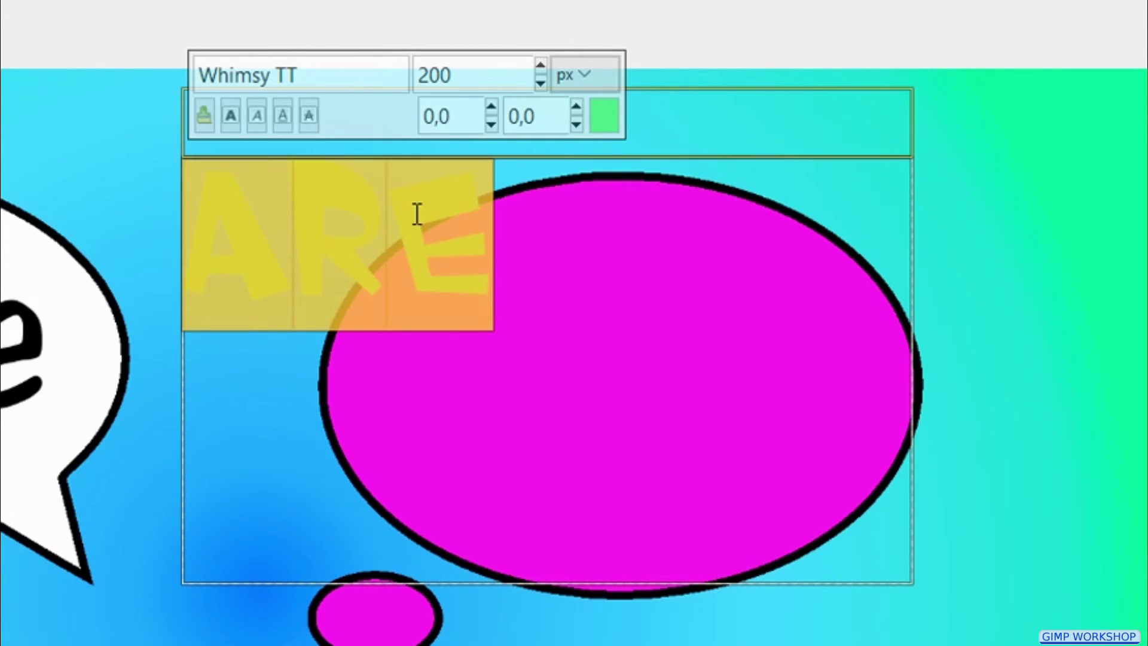
click(541, 65)
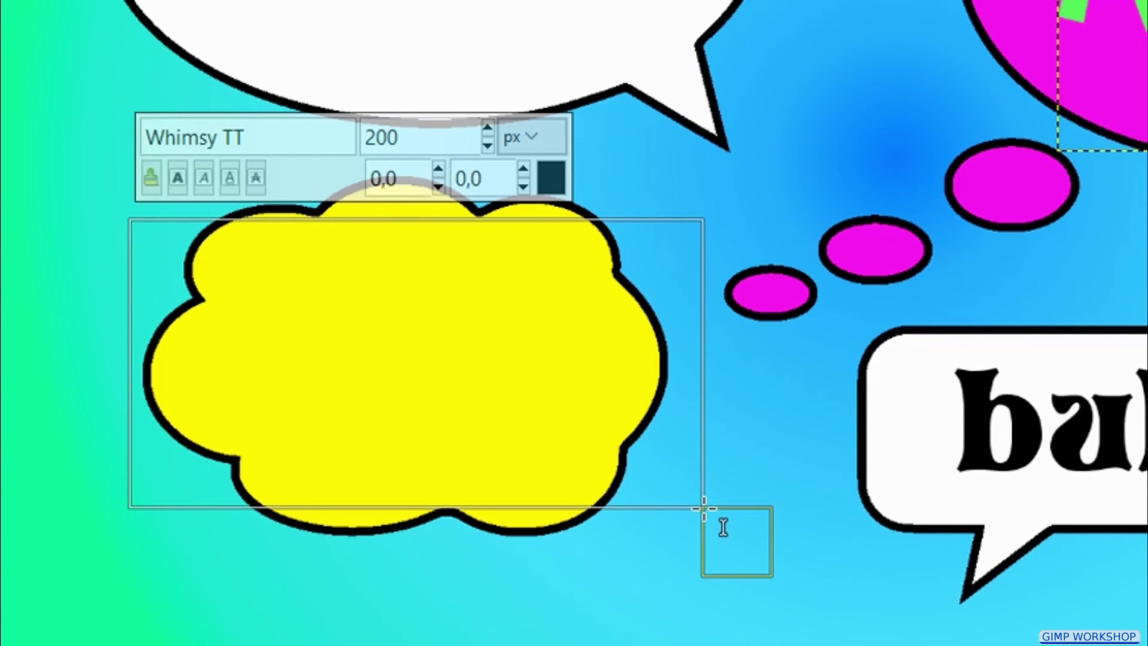
Type 'SPEECH' on the yellow cloud in the Year supply of fairy cakes font
text(S)
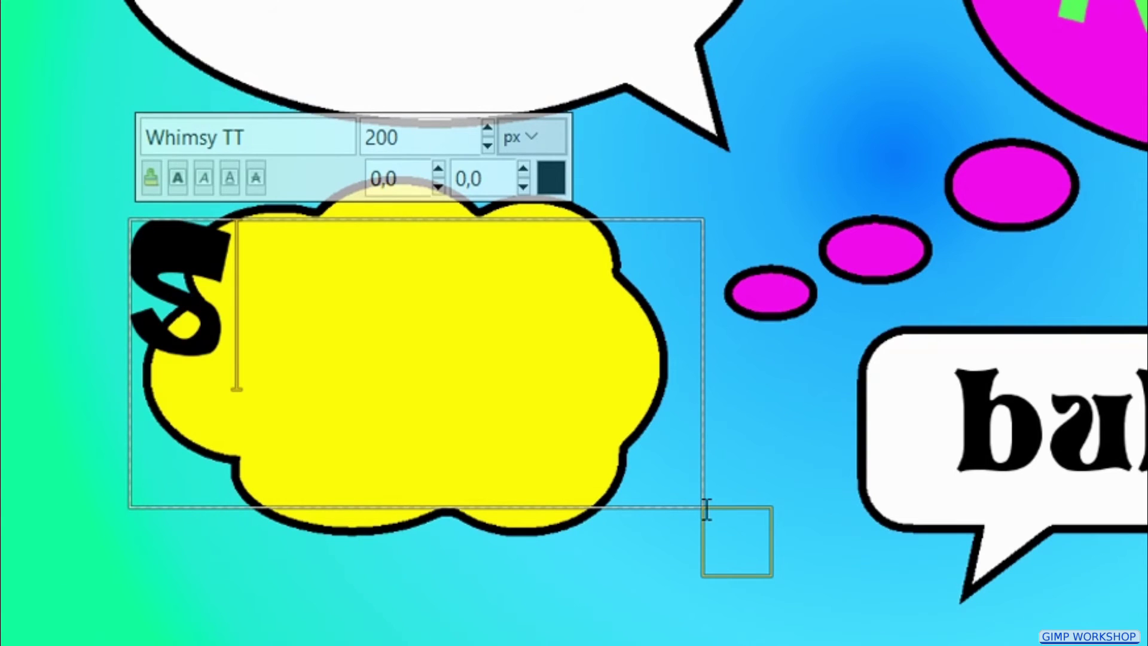
text(PEECH)
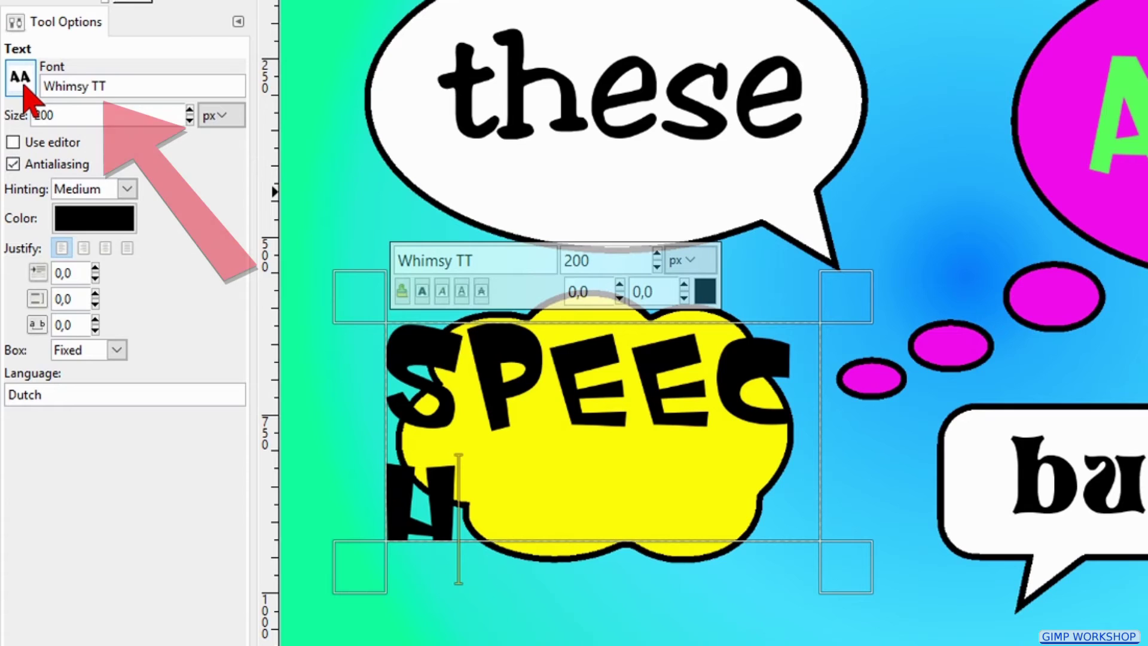
scroll(26, 92, down, 1)
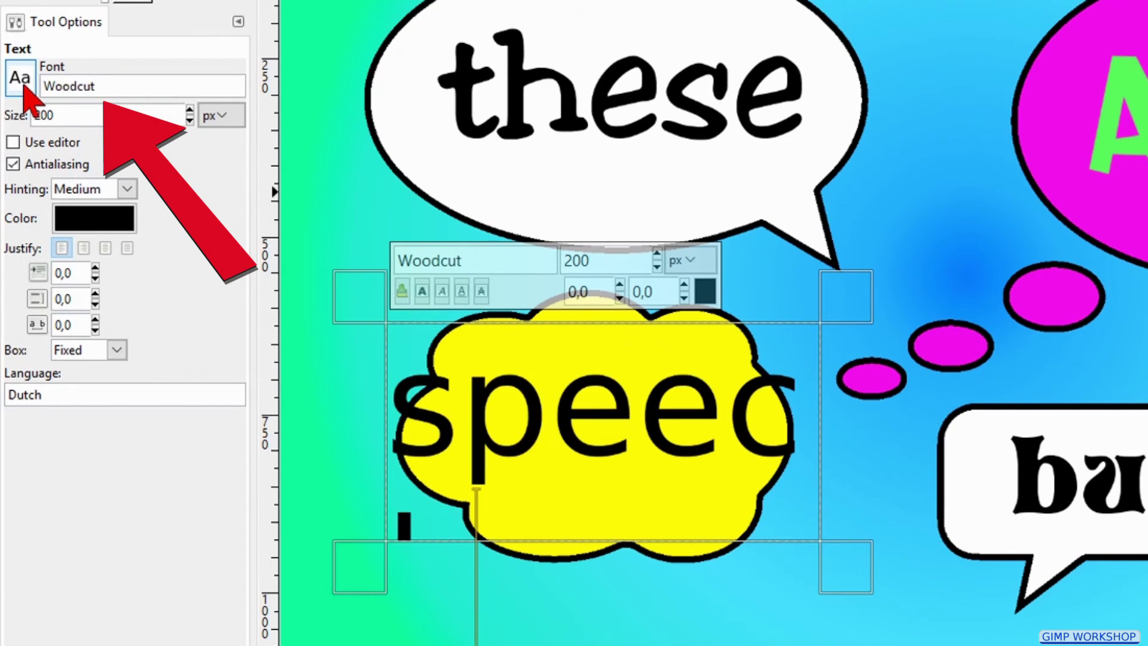
scroll(27, 93, down, 1)
scroll(27, 93, down, 1)
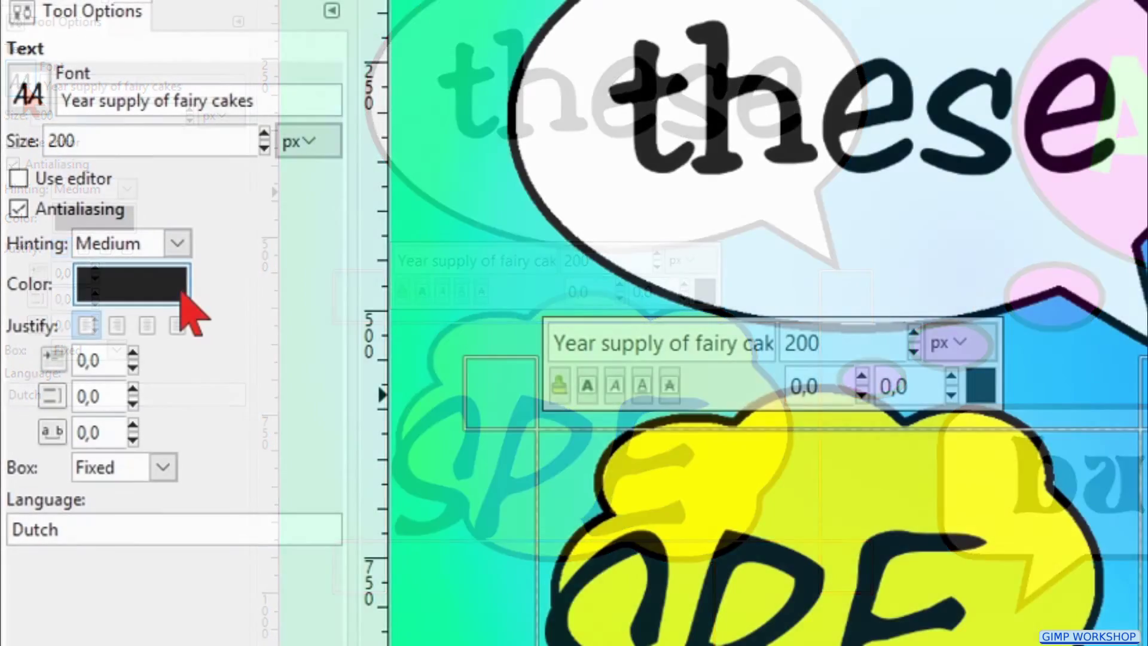
Change the SPEECH text colour to red ff0202
click(94, 218)
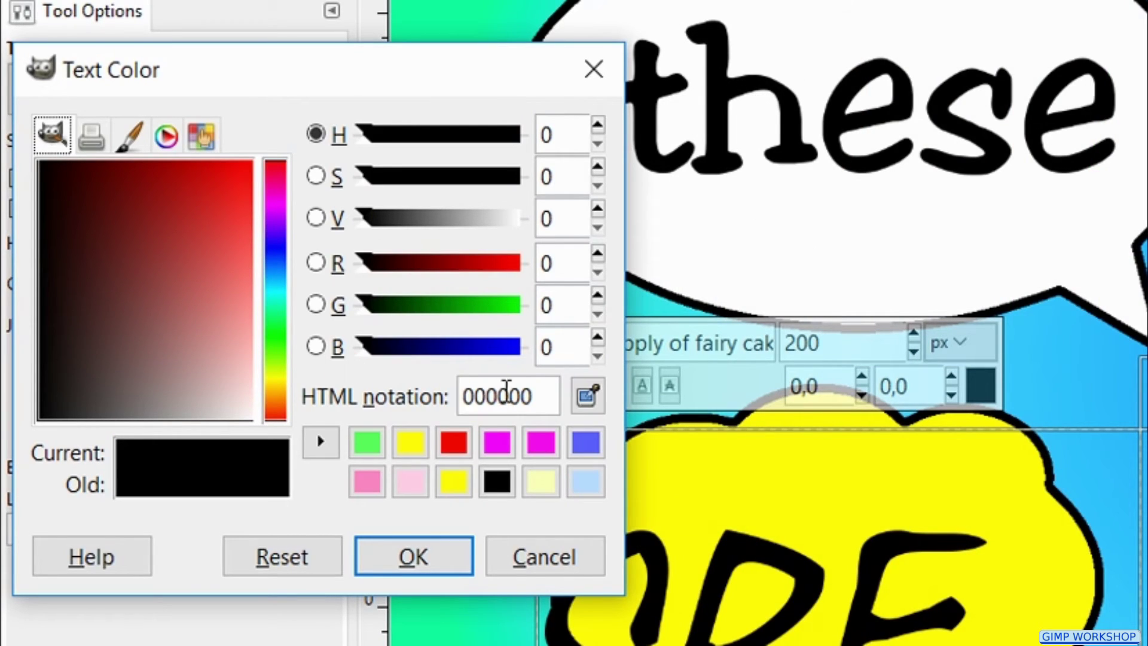
double_click(556, 400)
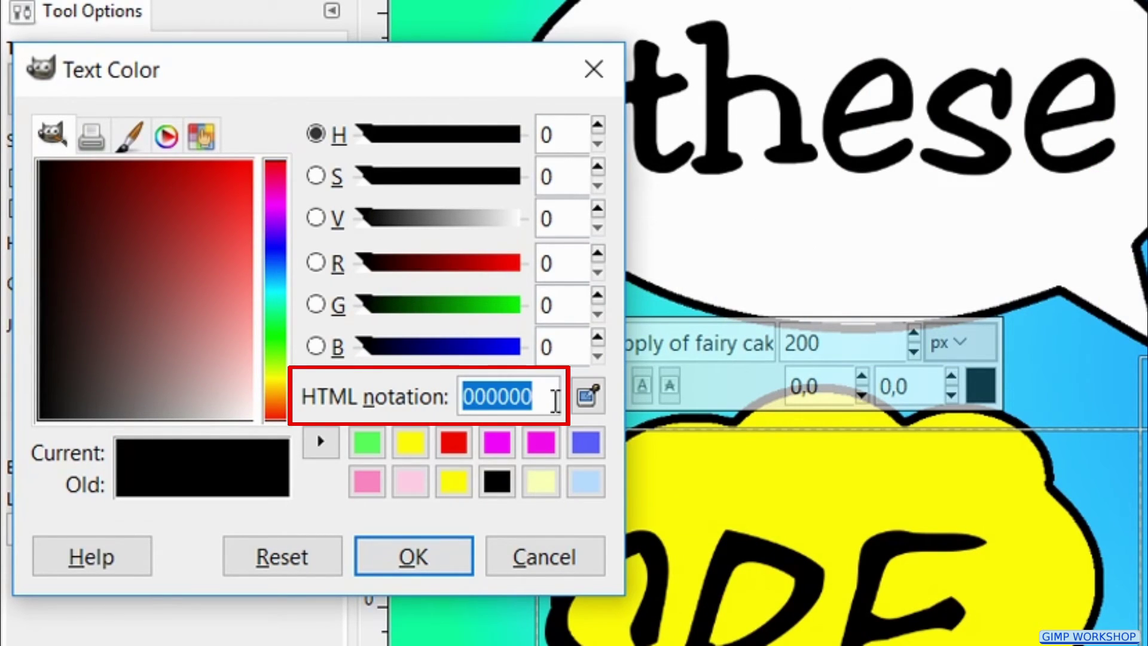
text(ff)
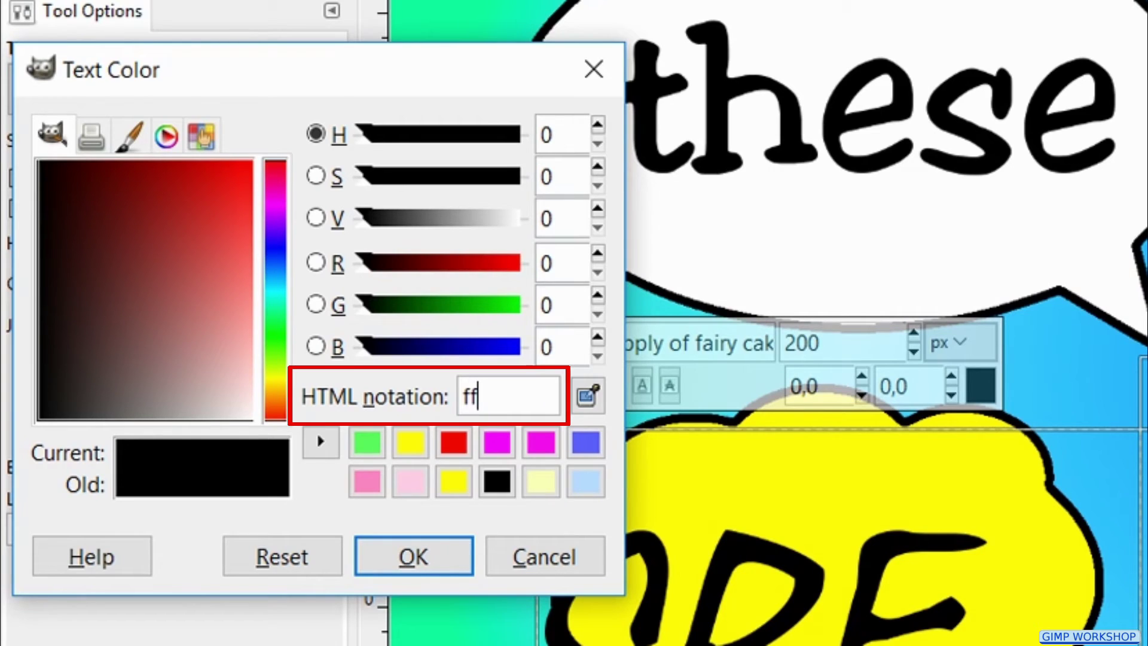
text(02)
text(02)
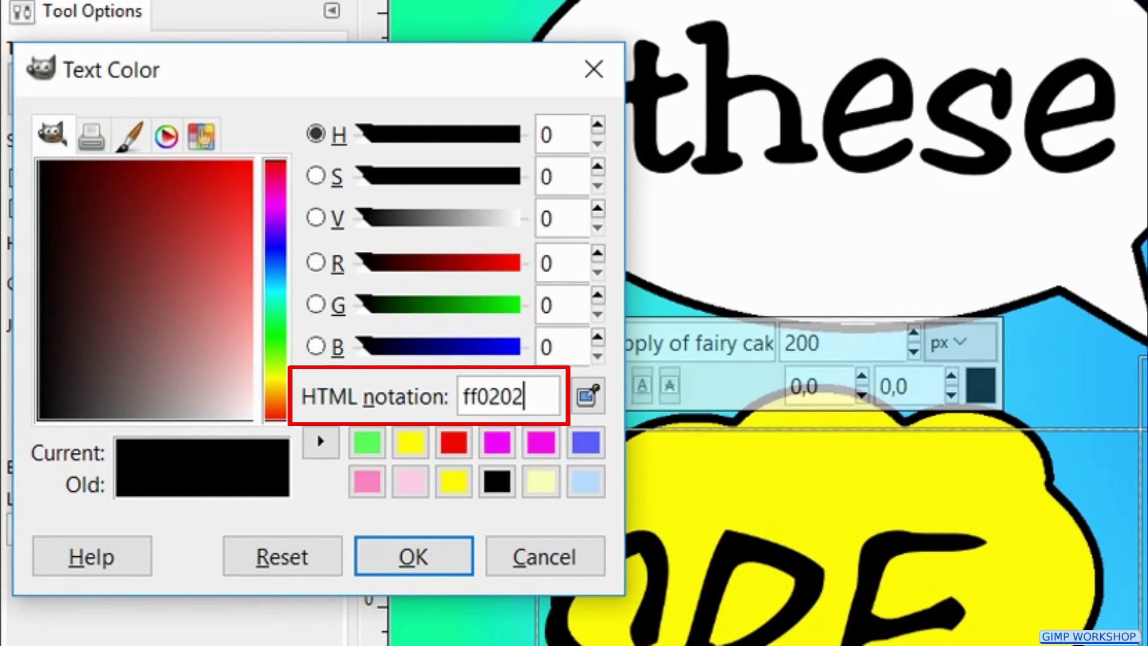
key(Return)
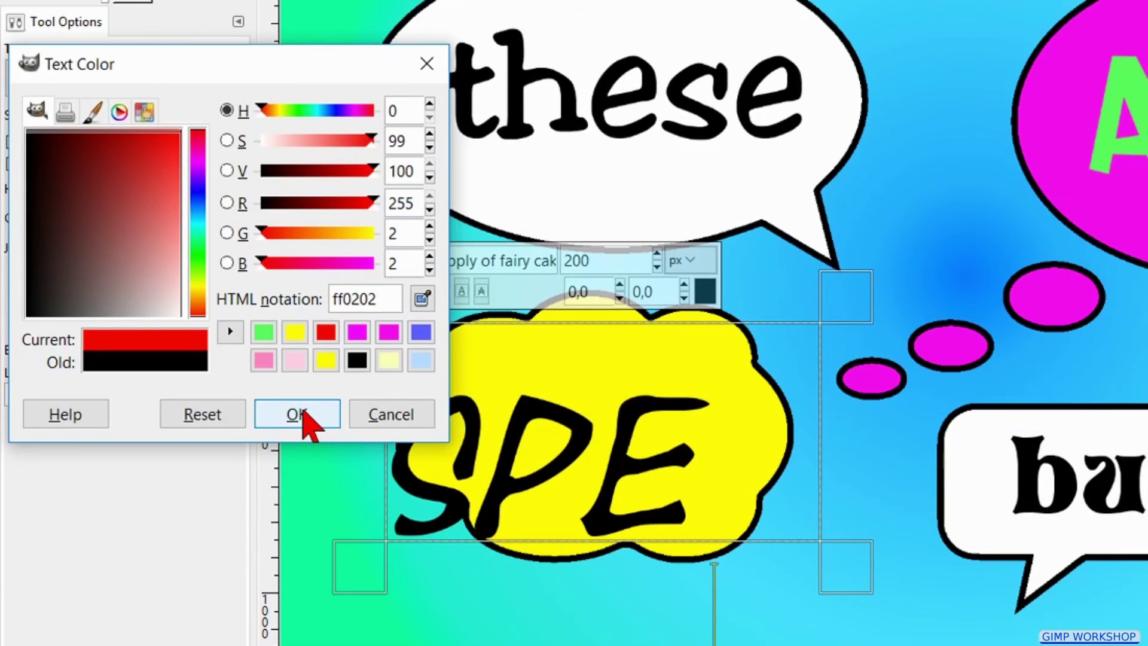
click(303, 413)
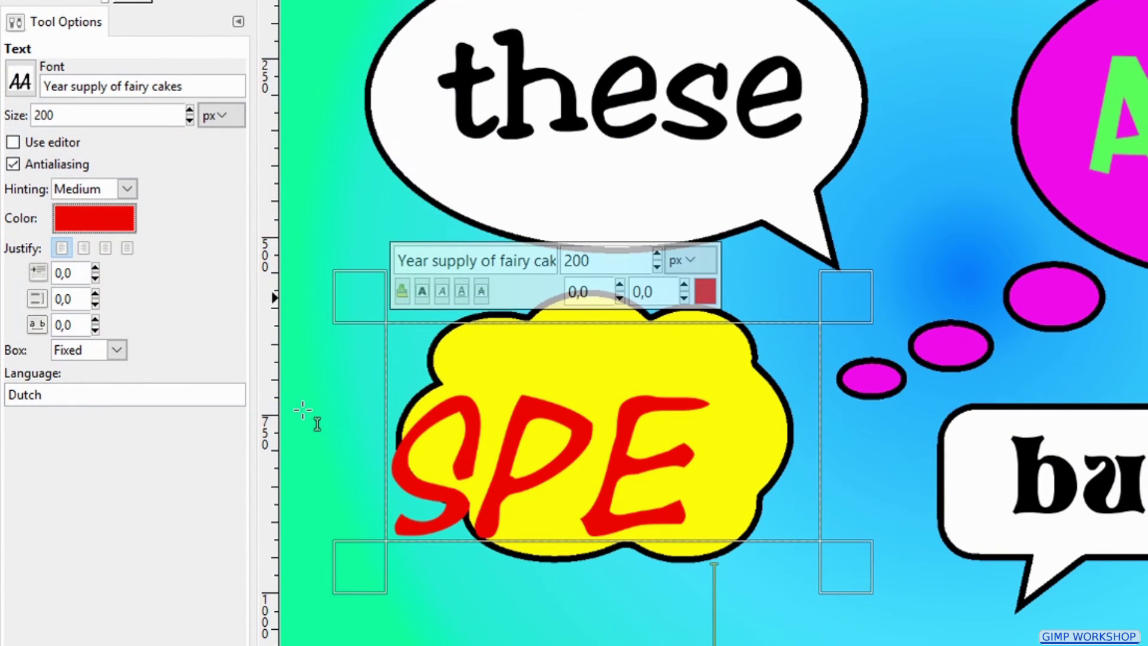
Select all of the red SPEECH text and reduce its font size to 97 px
key(ctrl+a)
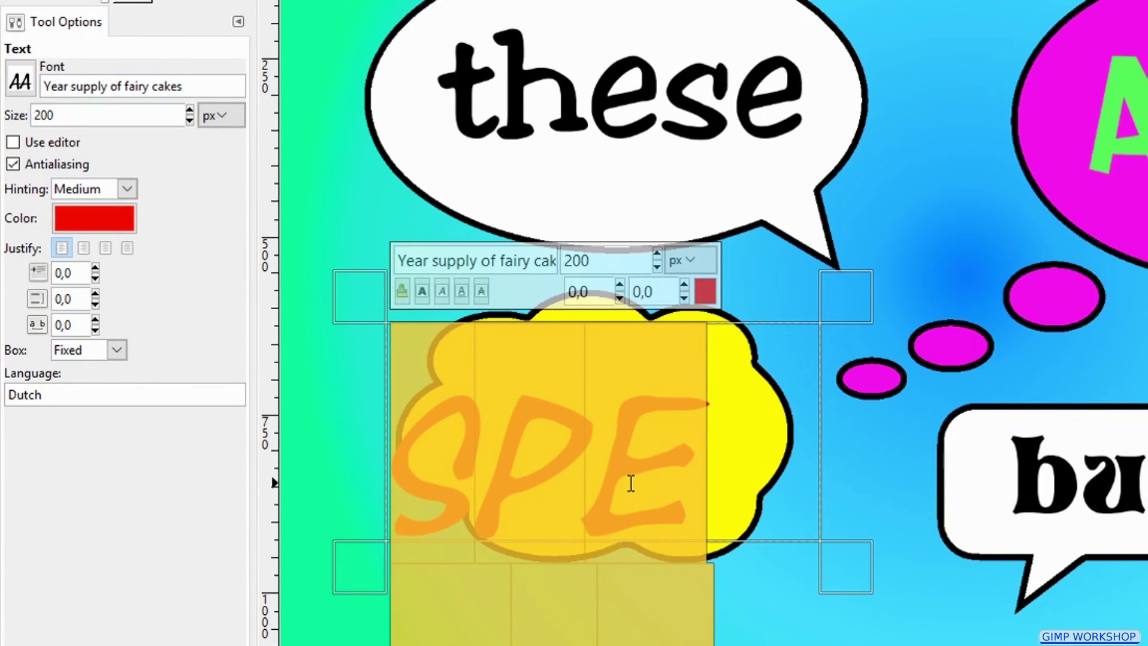
click(657, 266)
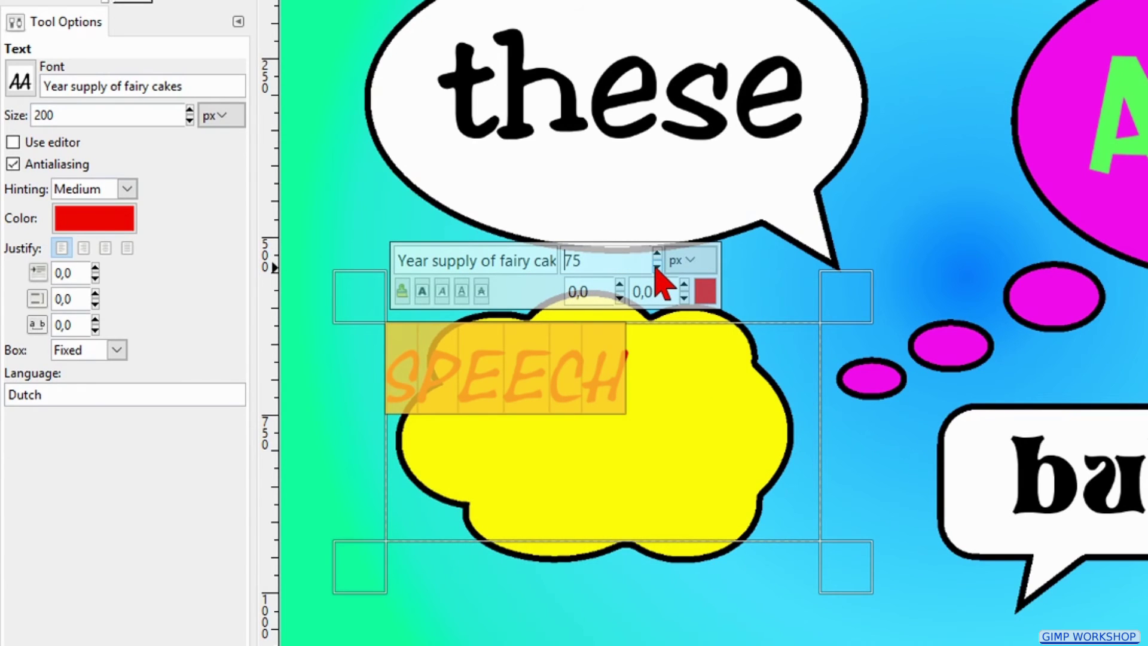
scroll(656, 267, up, 16)
scroll(656, 267, up, 20)
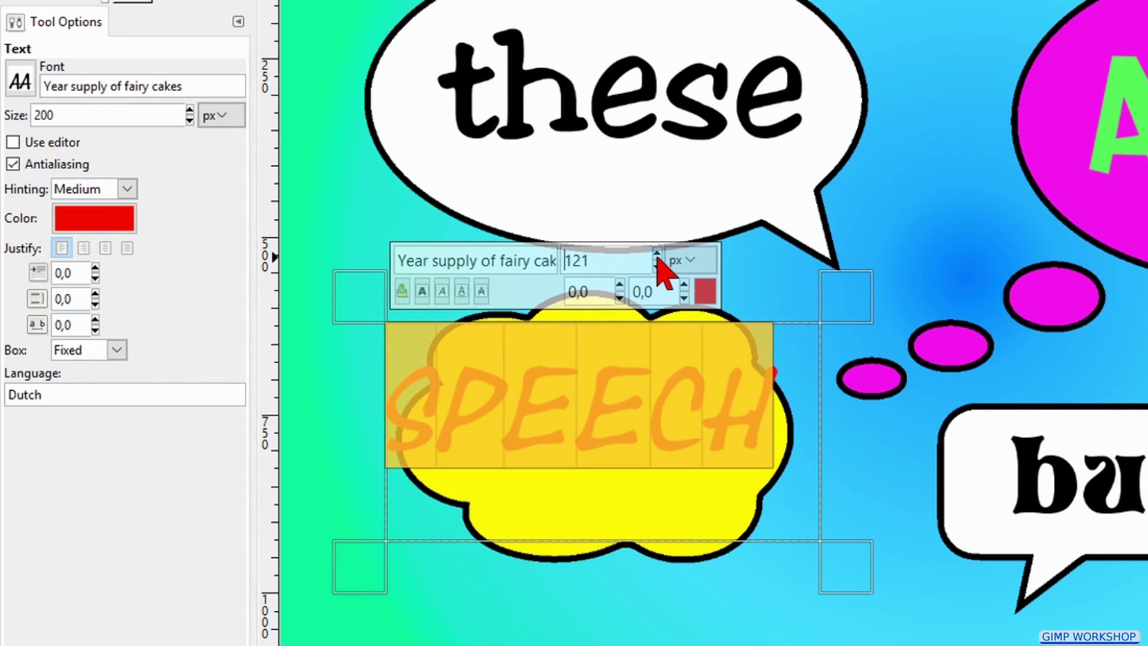
scroll(660, 270, down, 1)
scroll(660, 270, down, 6)
scroll(660, 270, down, 6)
scroll(659, 270, down, 9)
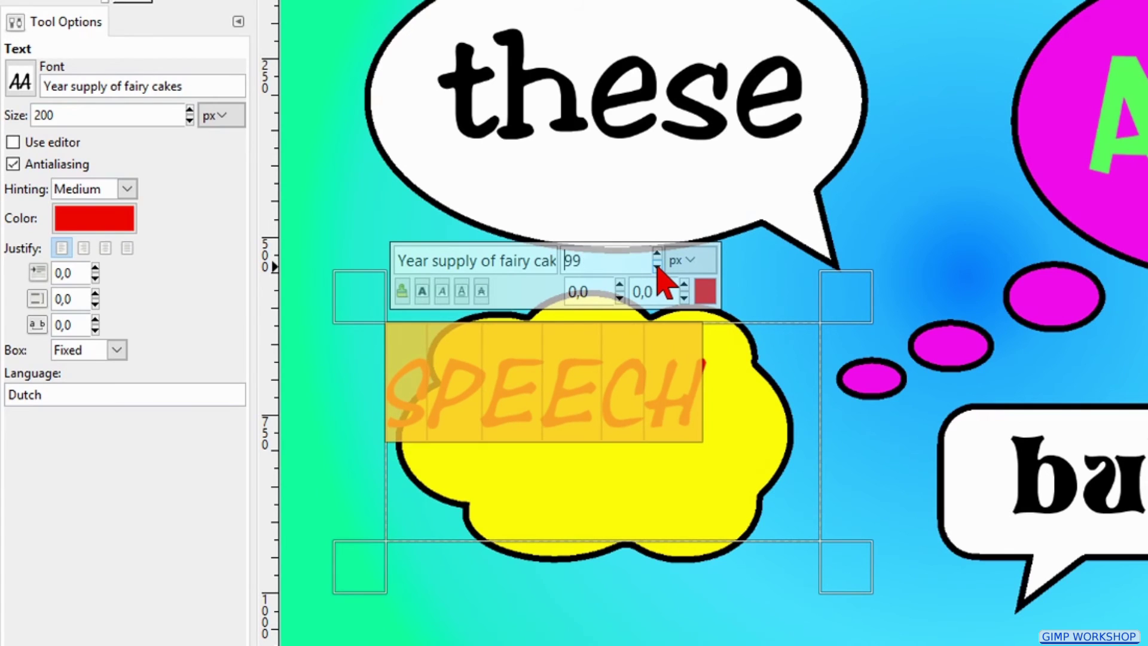
scroll(660, 270, down, 2)
Resize the SPEECH text box so the word fits on one line in the yellow cloud
click(521, 387)
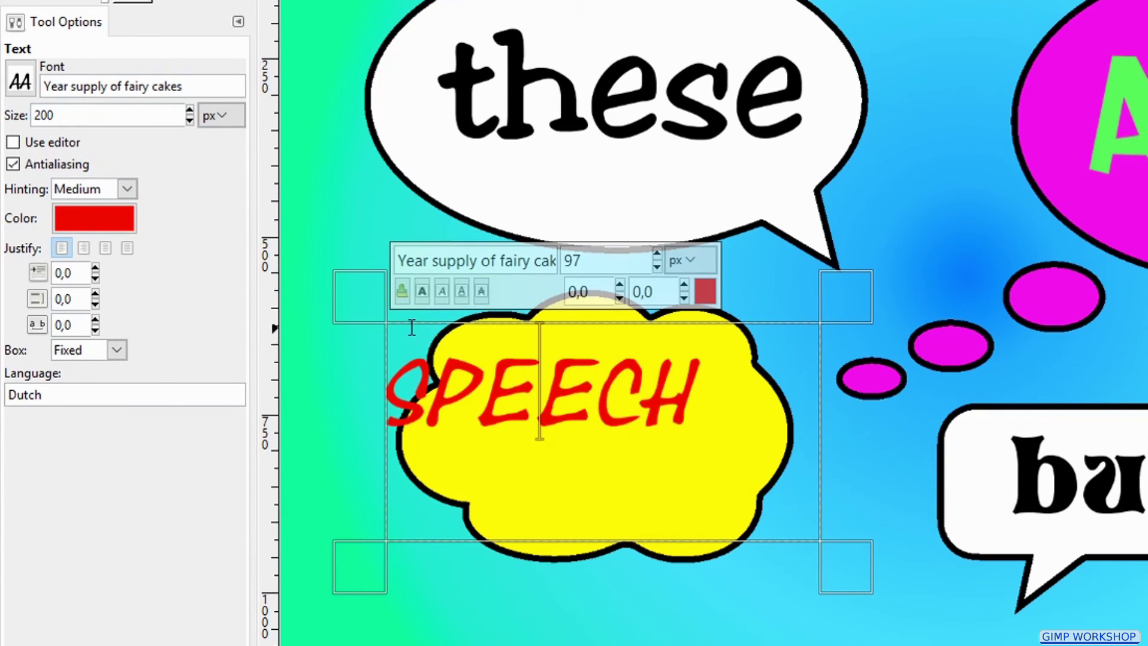
drag(370, 303, 409, 317)
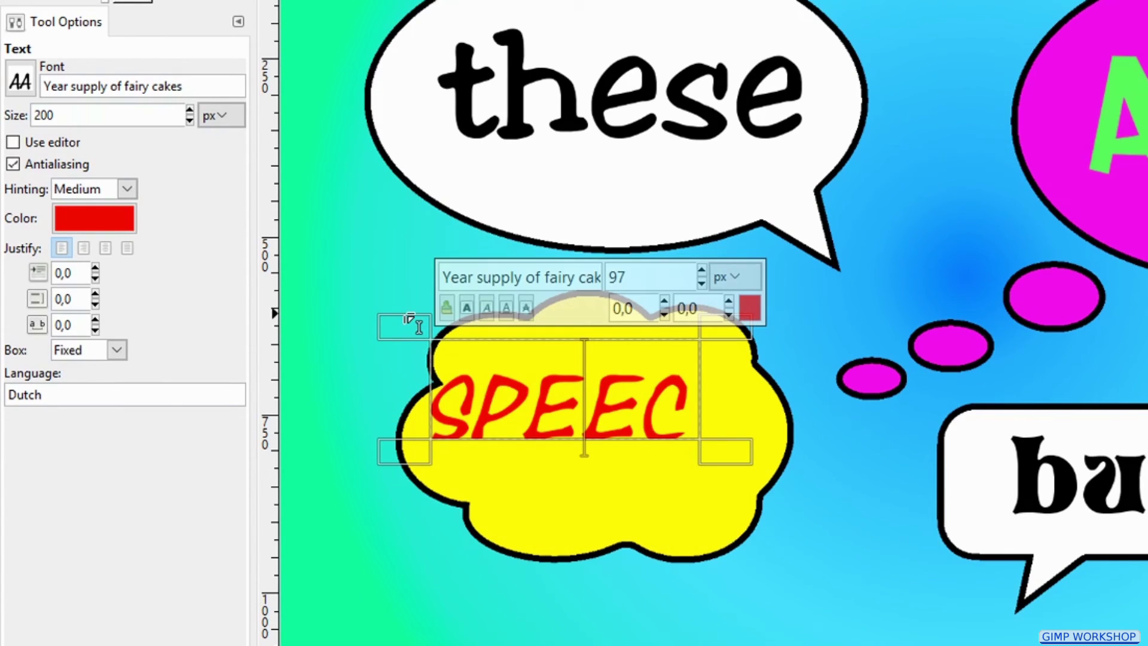
drag(720, 451, 799, 544)
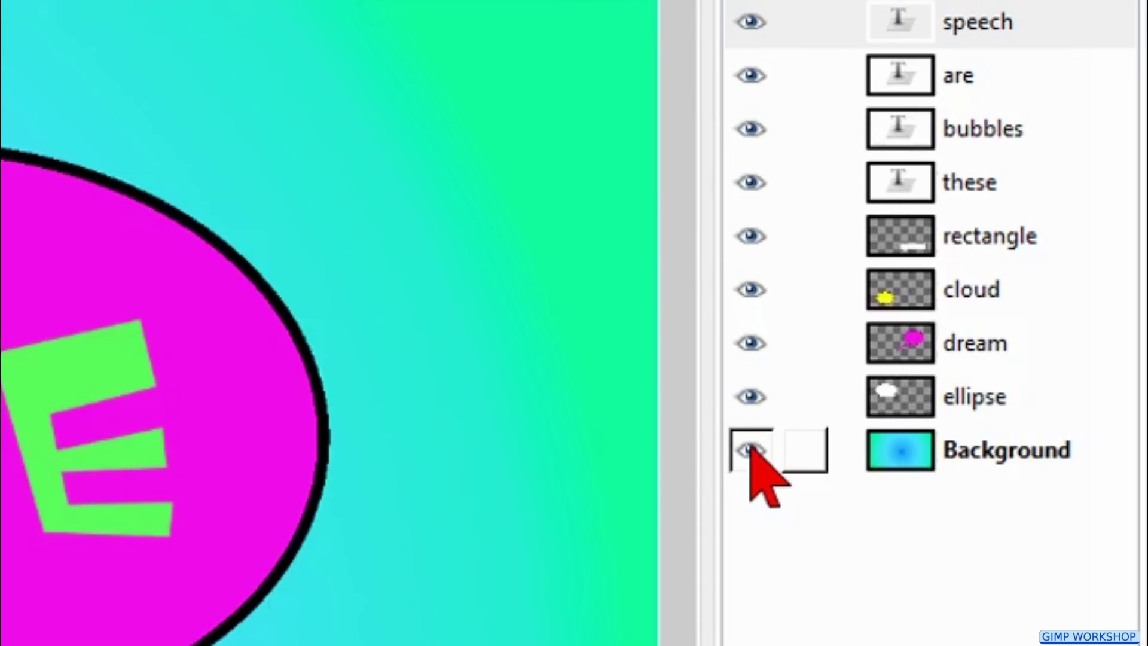
Hide the gradient Background layer and merge all visible bubble and word layers into one
click(751, 450)
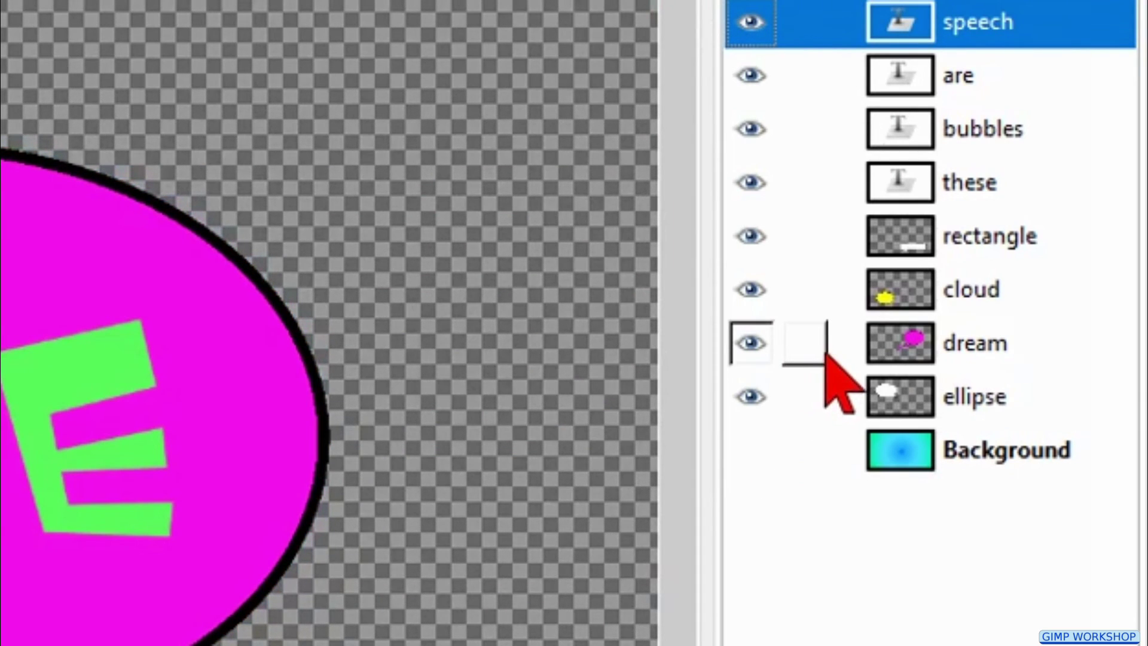
right_click(849, 339)
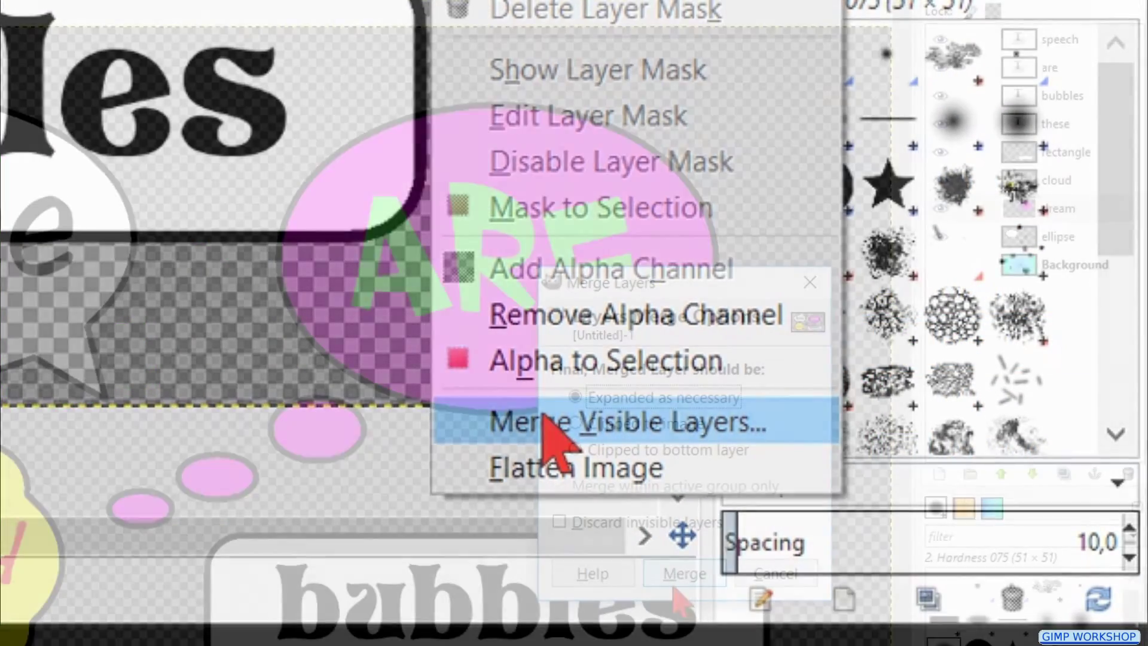
click(544, 421)
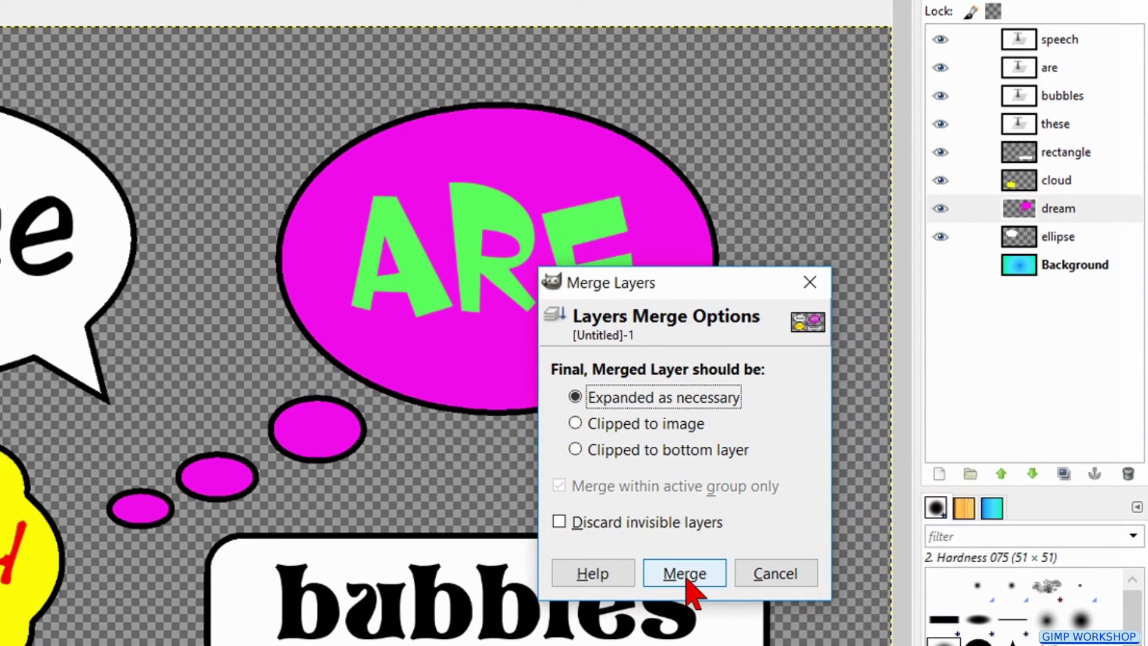
click(685, 574)
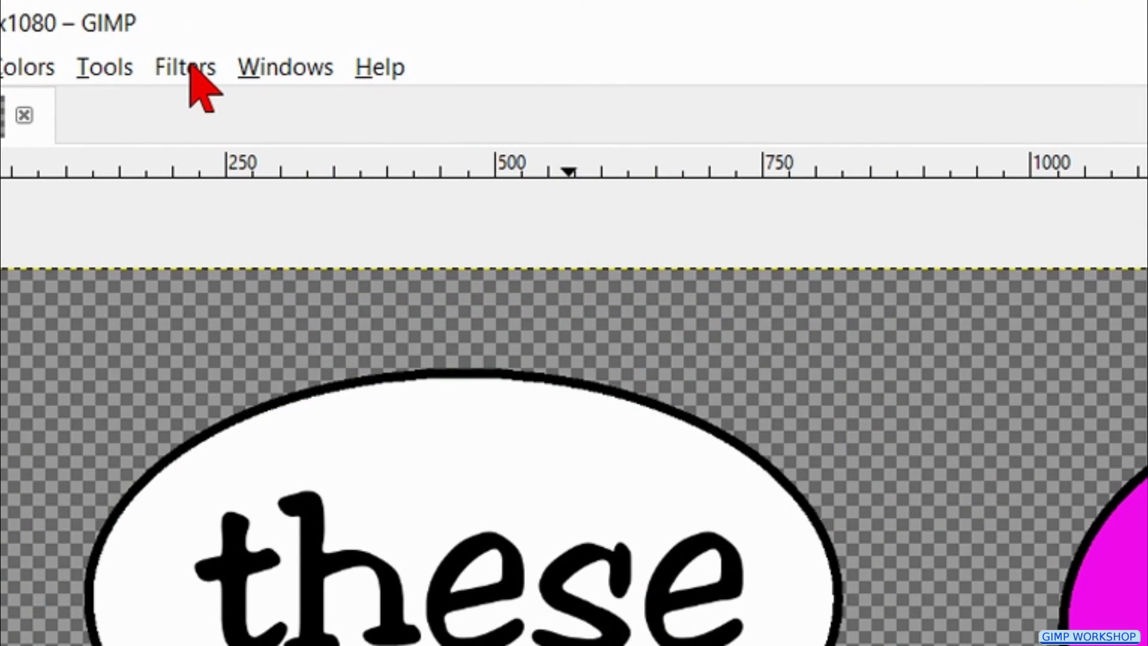
Apply Light and Shadow > Drop Shadow with X and Y offsets of 12 and 40 opacity
click(192, 67)
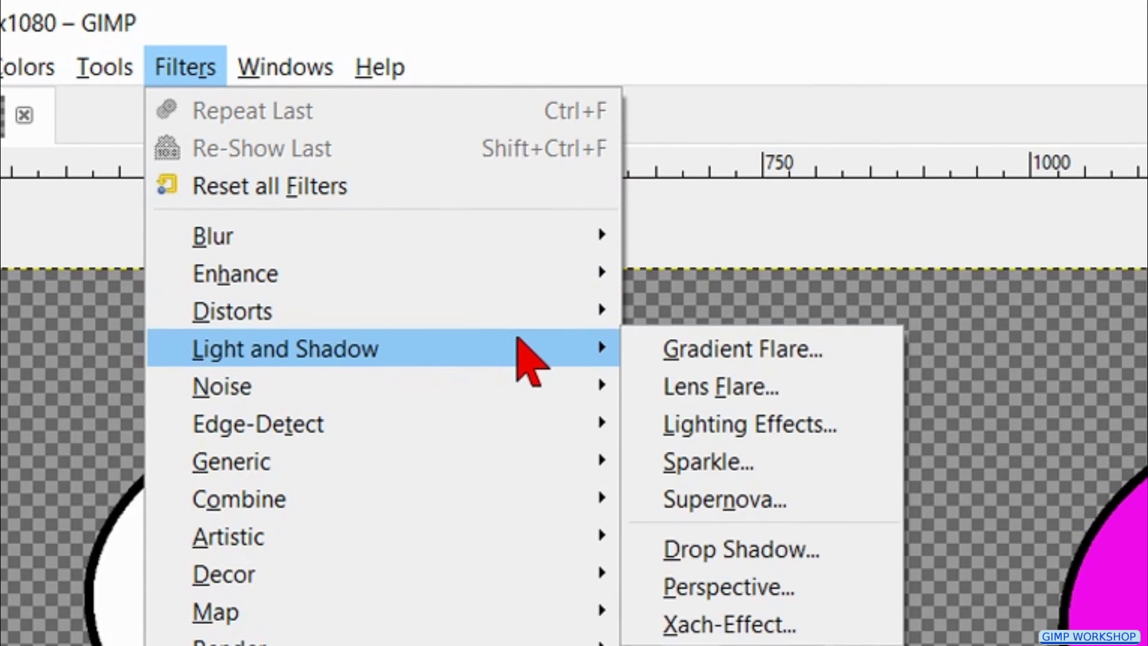
mouse_move(285, 349)
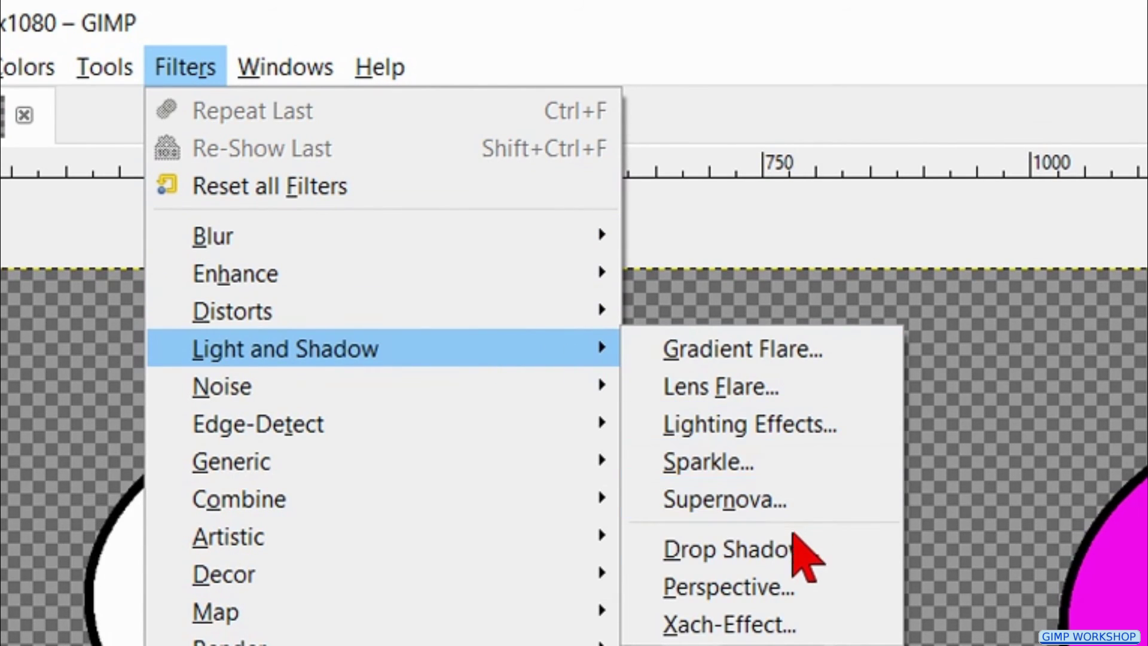
click(795, 551)
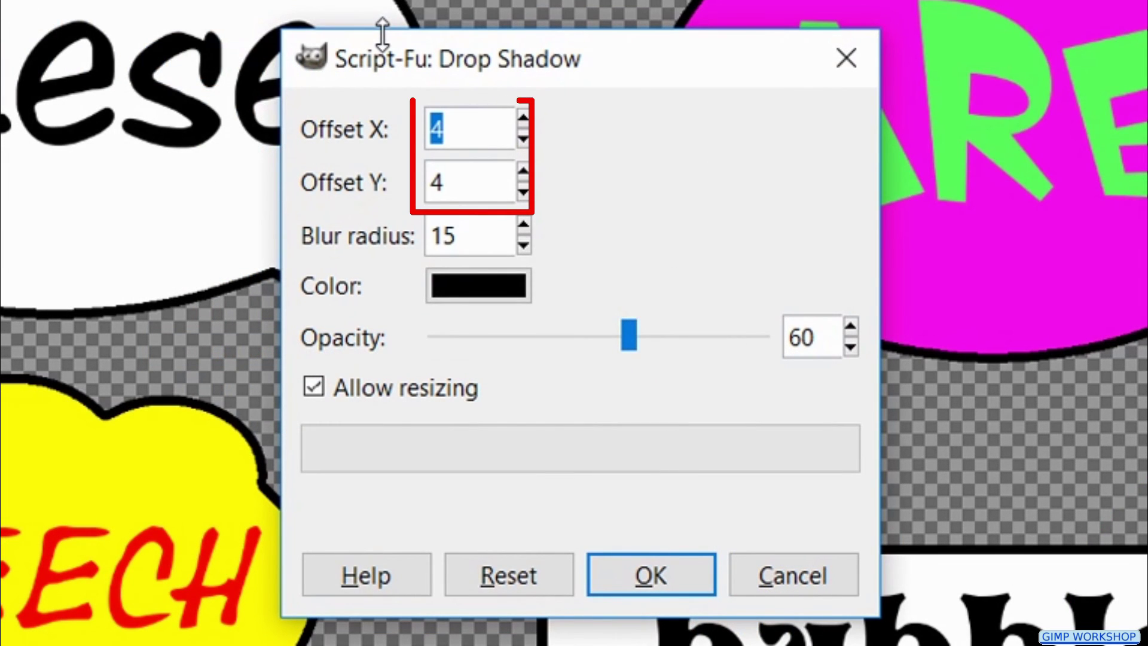
text(12)
key(Tab)
text(1)
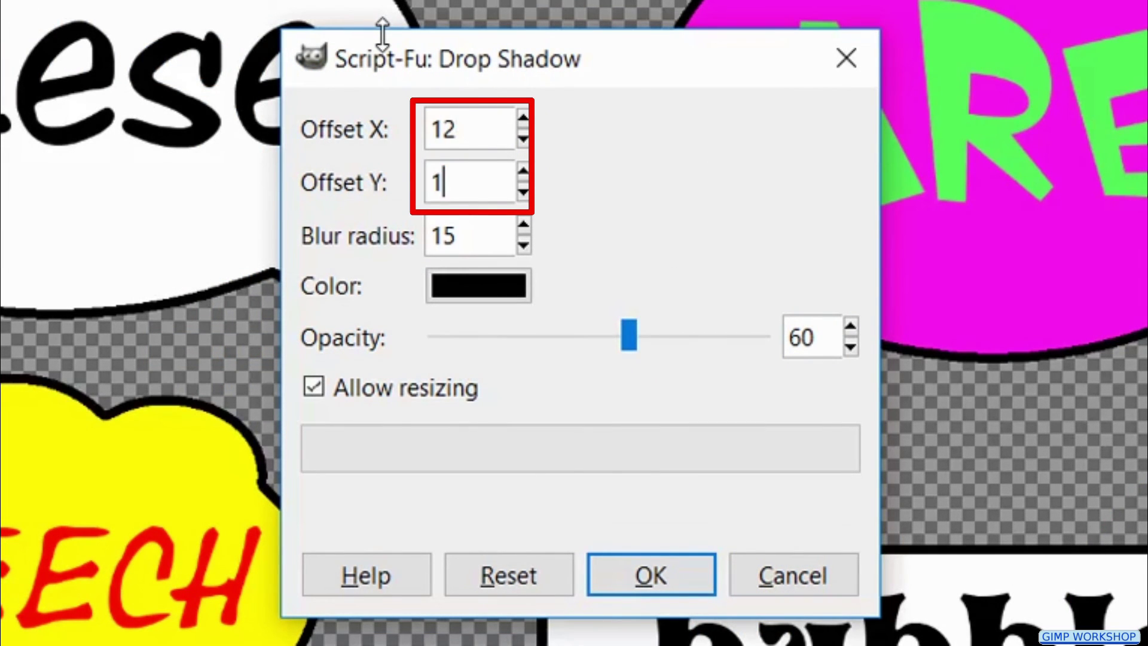
text(2)
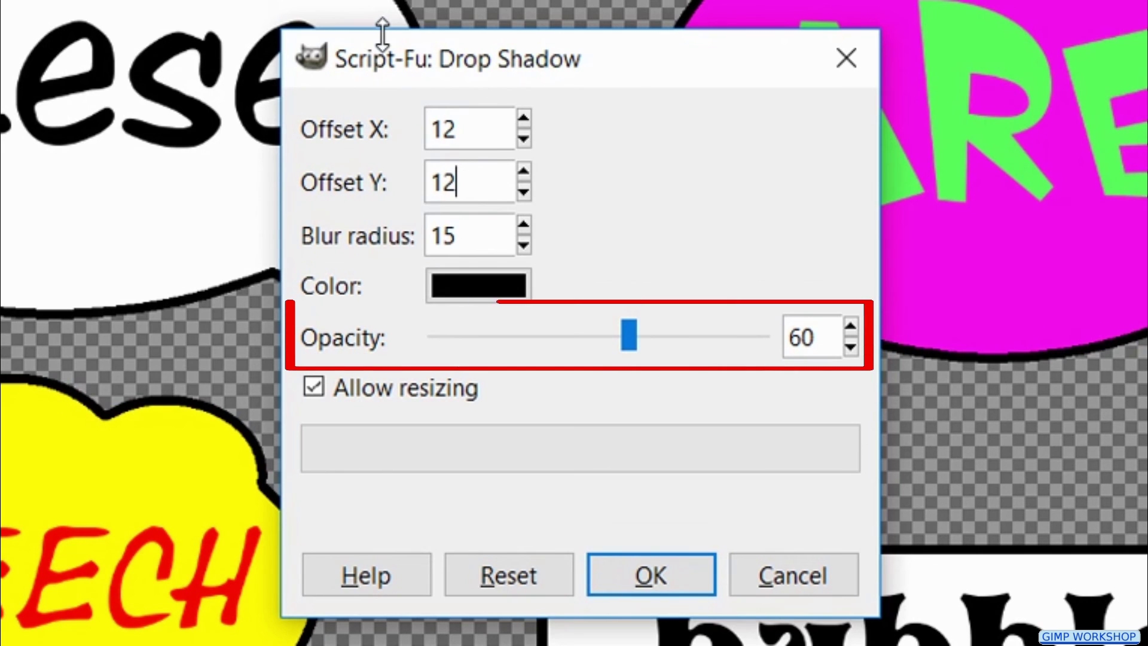
click(507, 343)
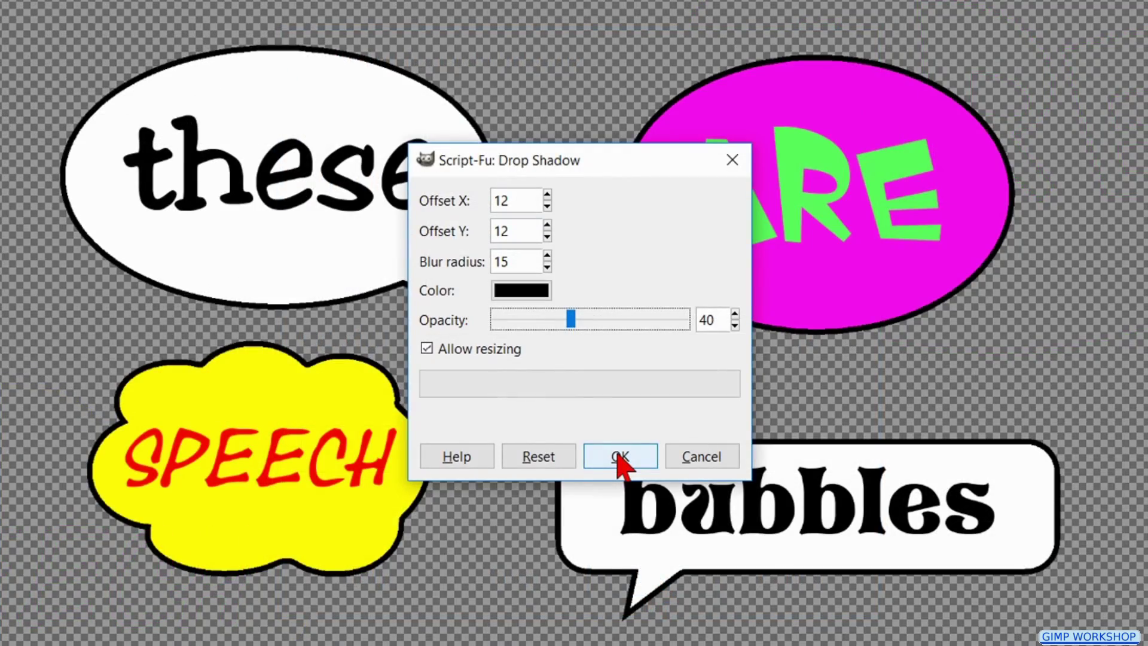
click(617, 455)
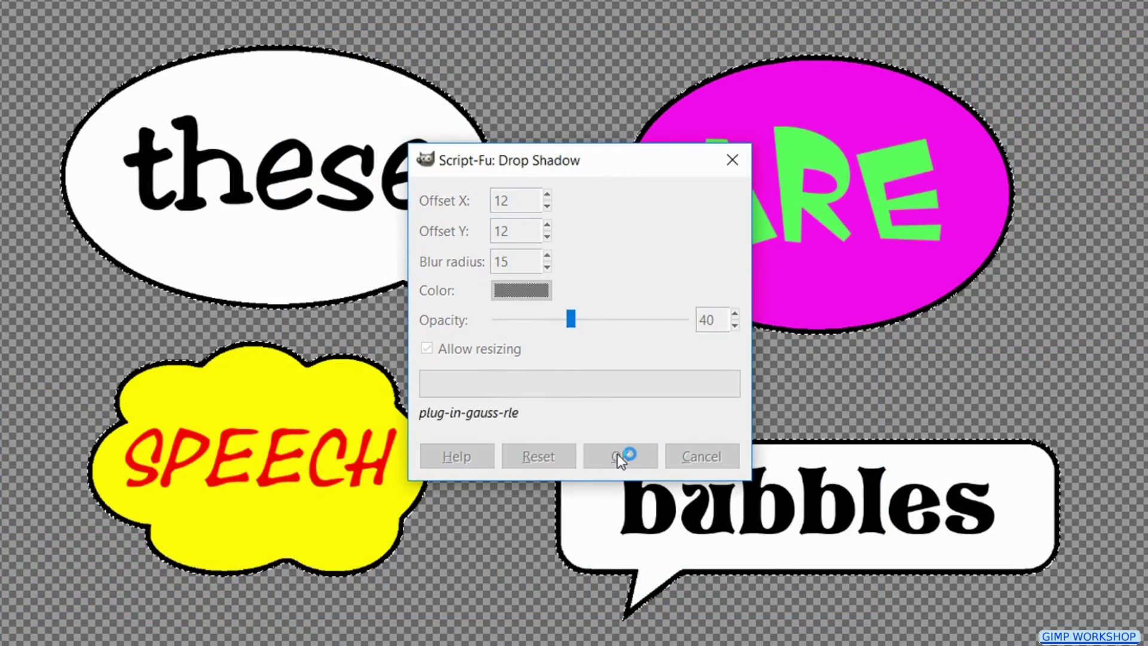